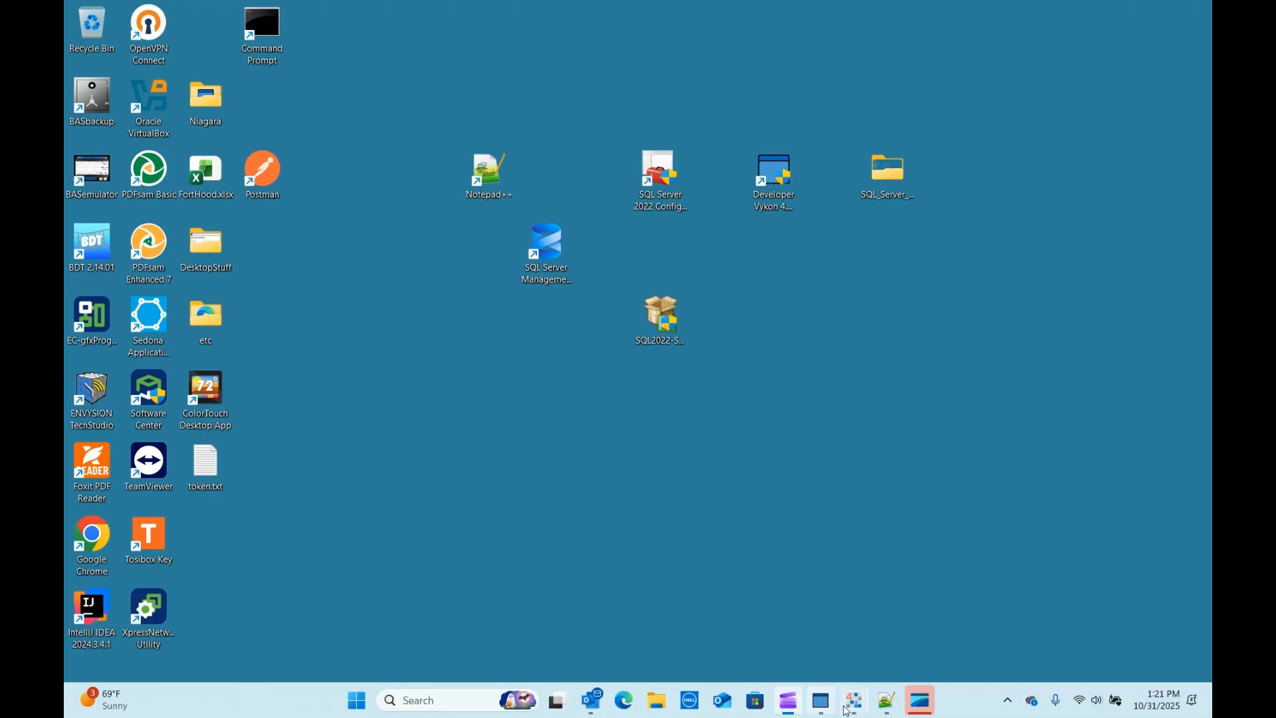
Step: Bring Workbench to the front and close the Niagara Help window
mouse_move(853, 710)
left_click(777, 621)
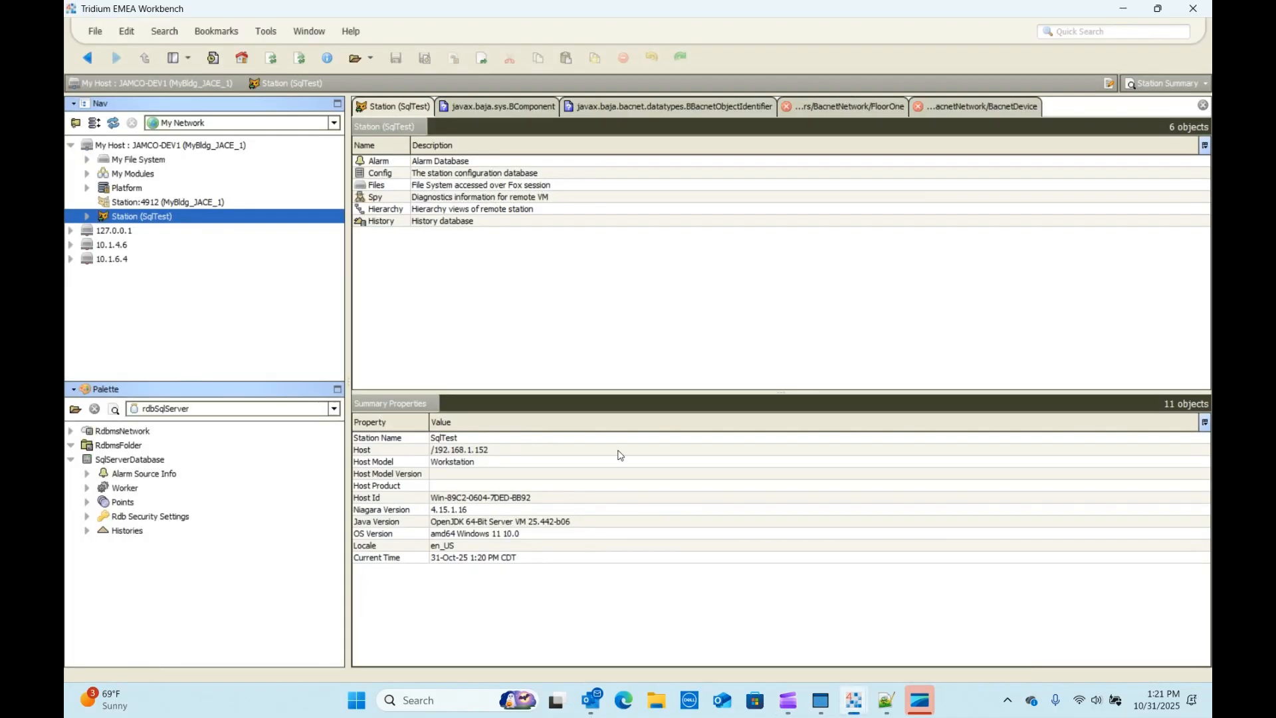
mouse_move(854, 706)
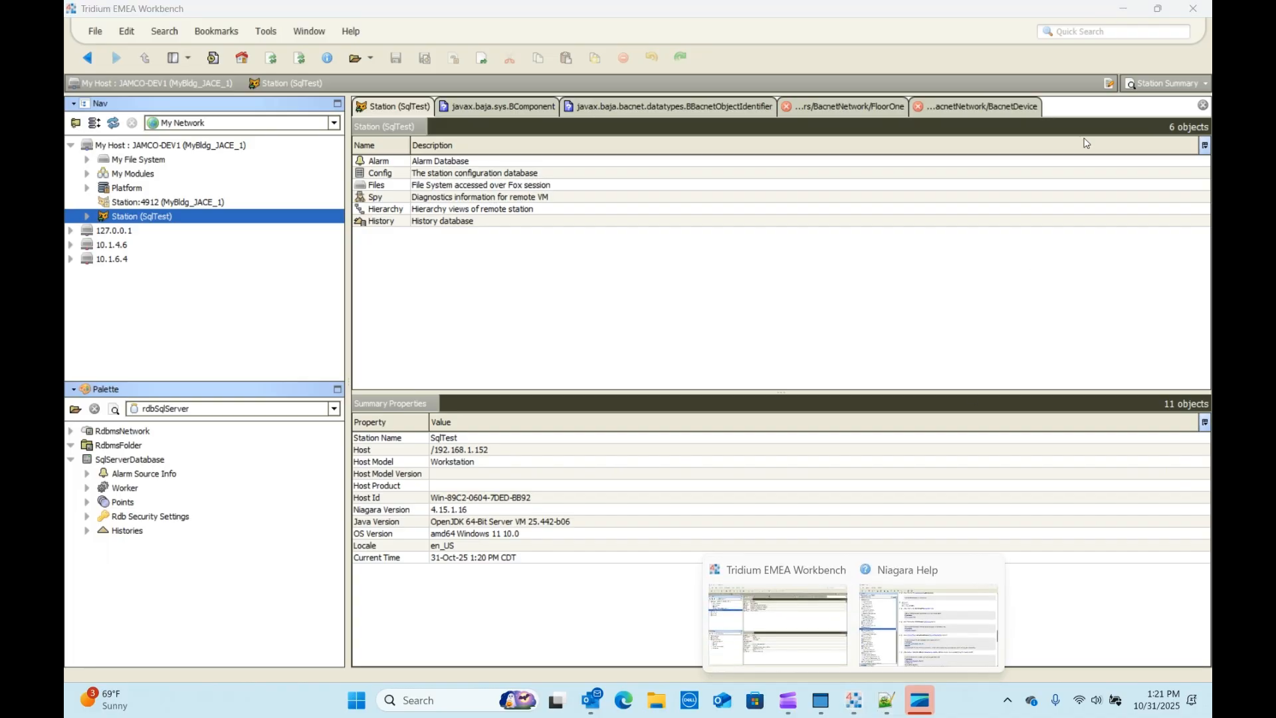
left_click(989, 570)
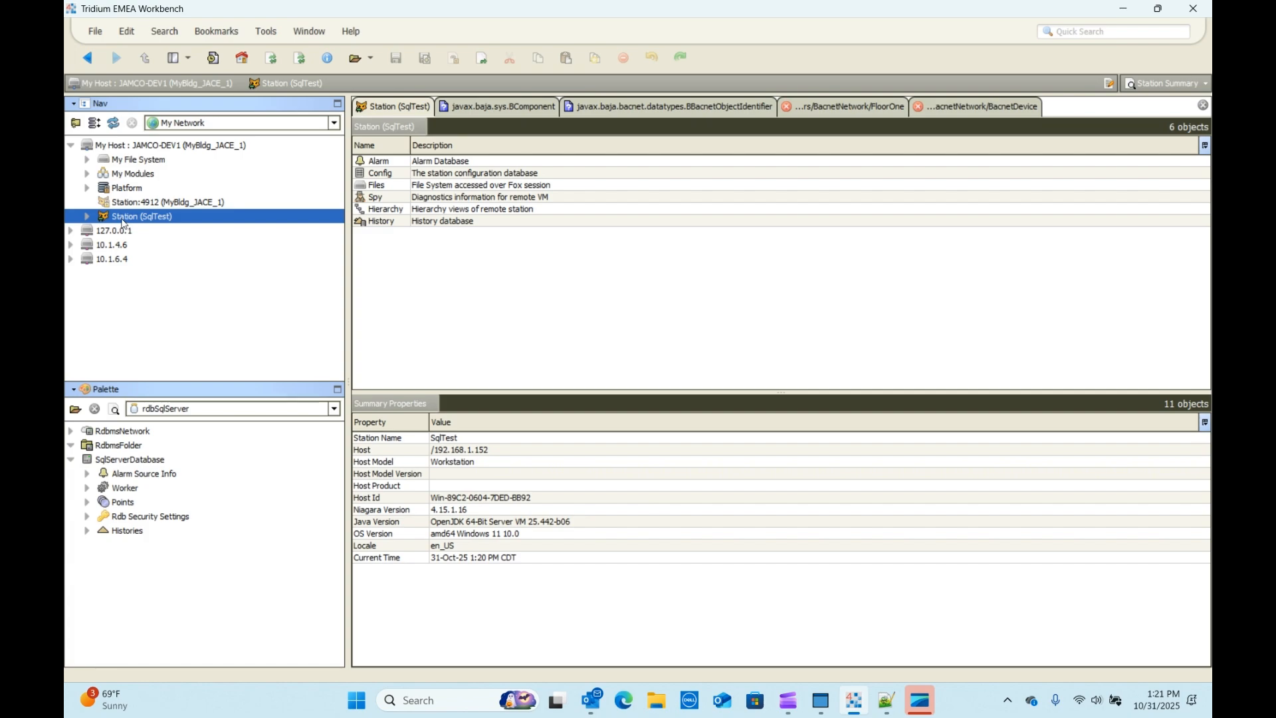
Step: Expand the SqlTest station's Config tree and view the testPoints wire sheet
left_click(88, 217)
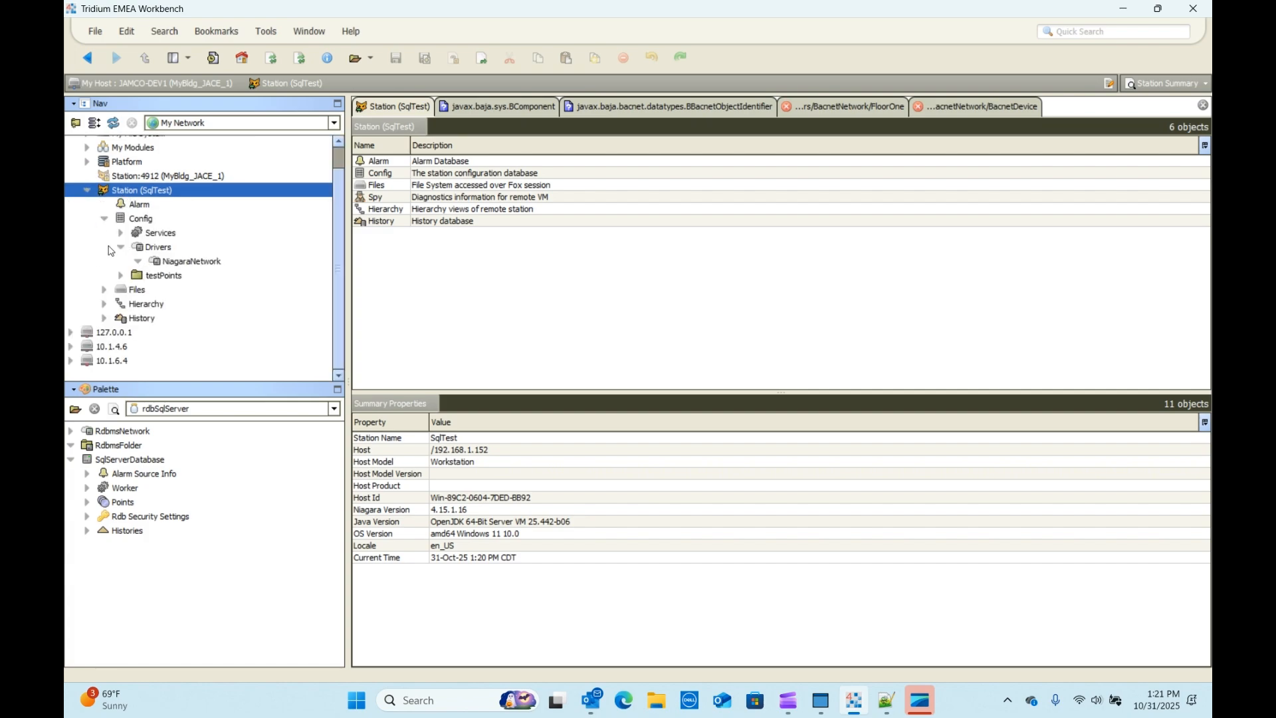
left_click(121, 249)
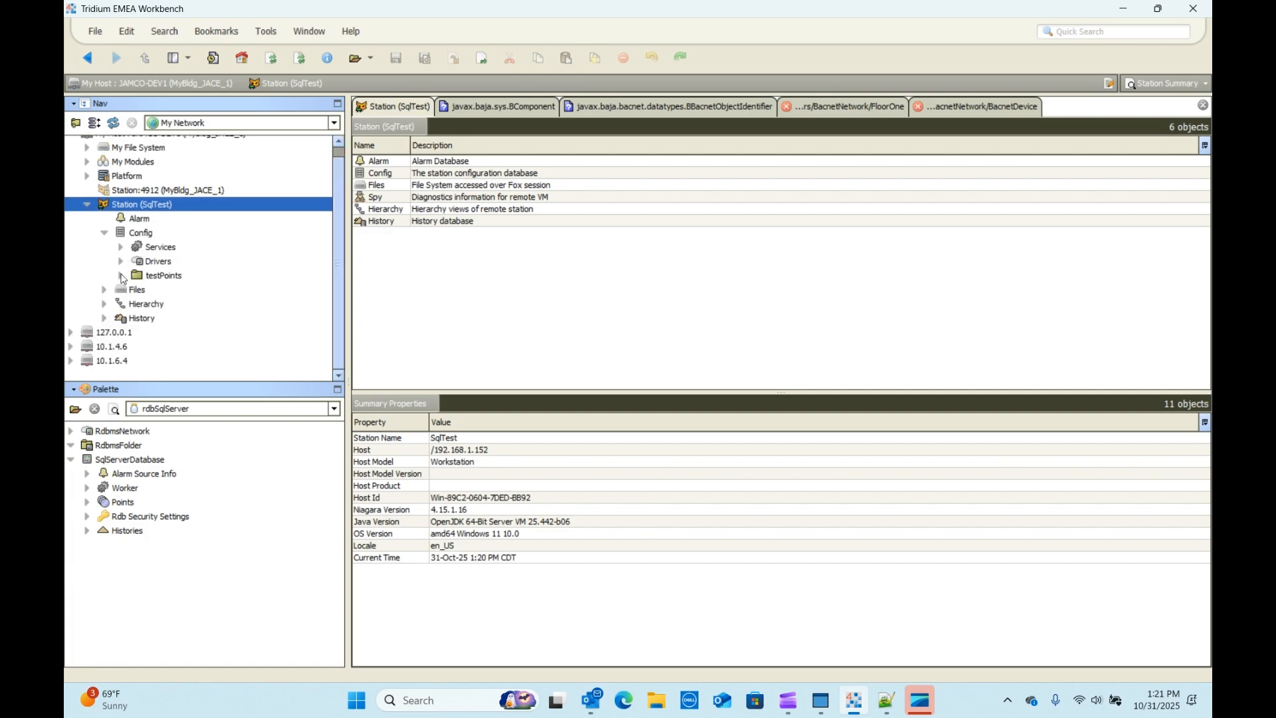
left_click(122, 275)
double_click(165, 145)
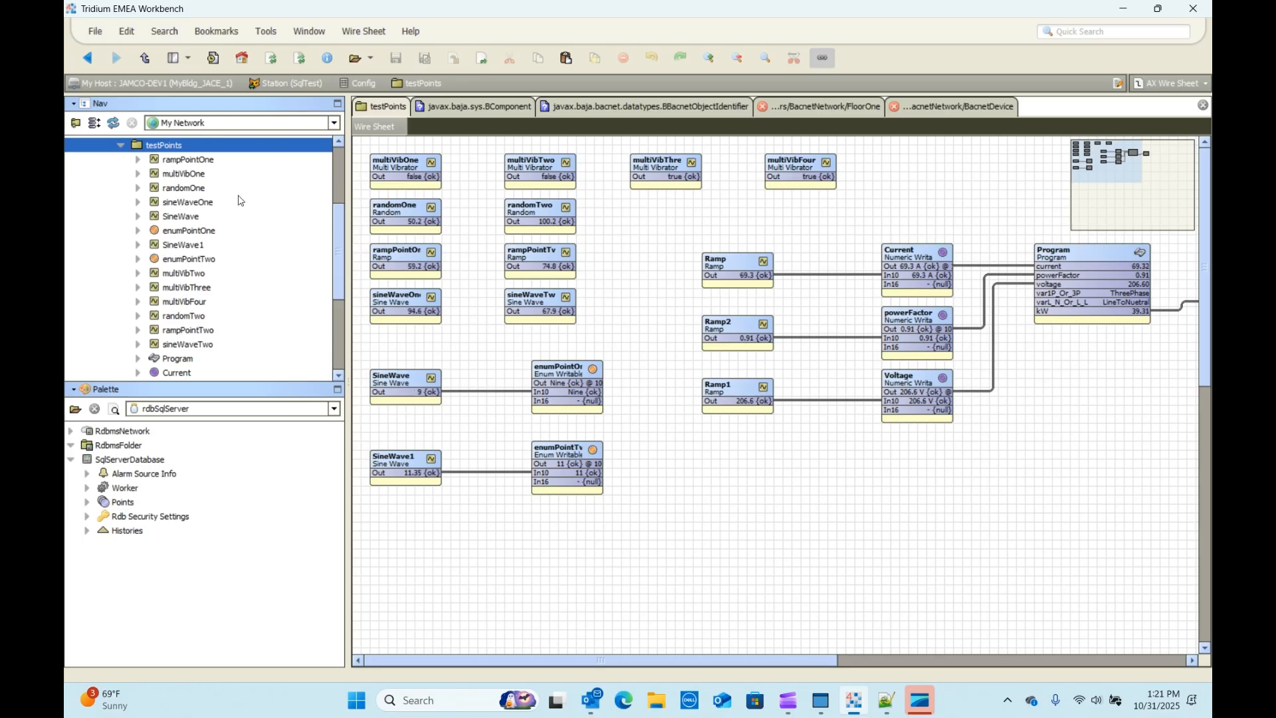
scroll(259, 209, "up", 3)
Step: Open the Drivers manager, which lists only NiagaraNetwork with status ok
left_click(121, 272)
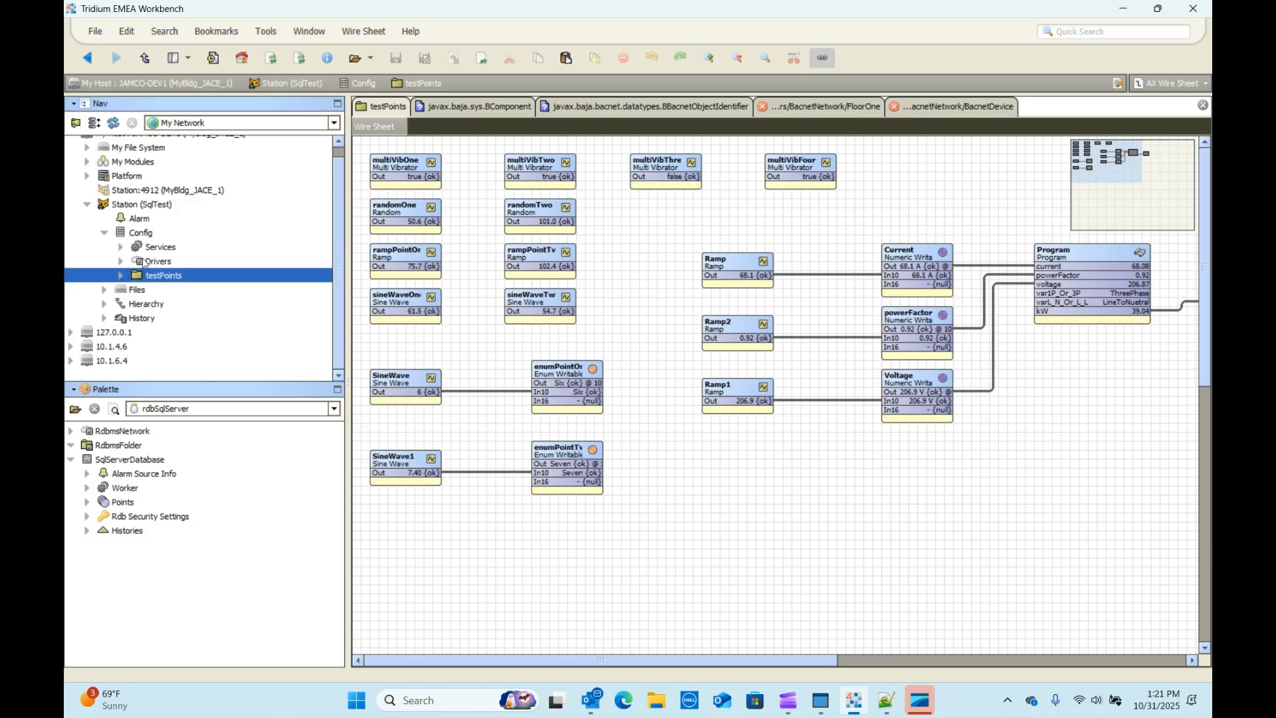
left_click(145, 263)
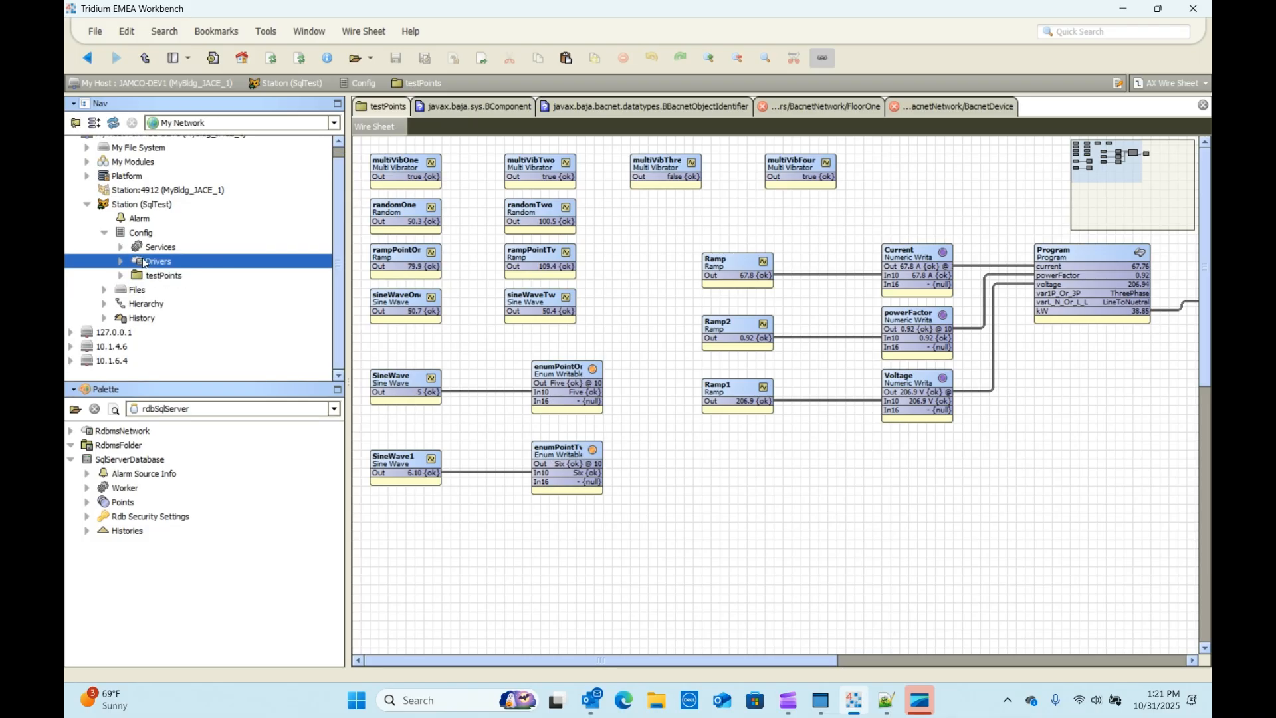
double_click(145, 264)
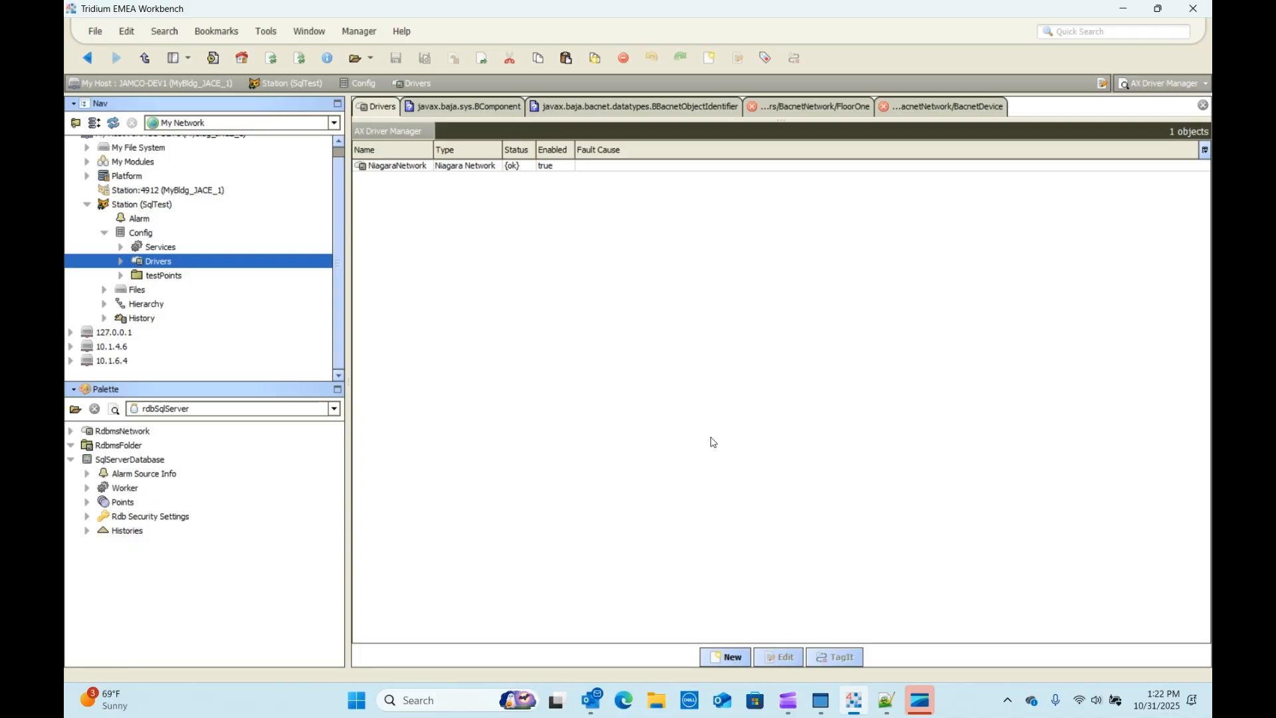
Step: Add an Rdbms Network driver and open its empty Rdbms Device Manager
left_click(733, 657)
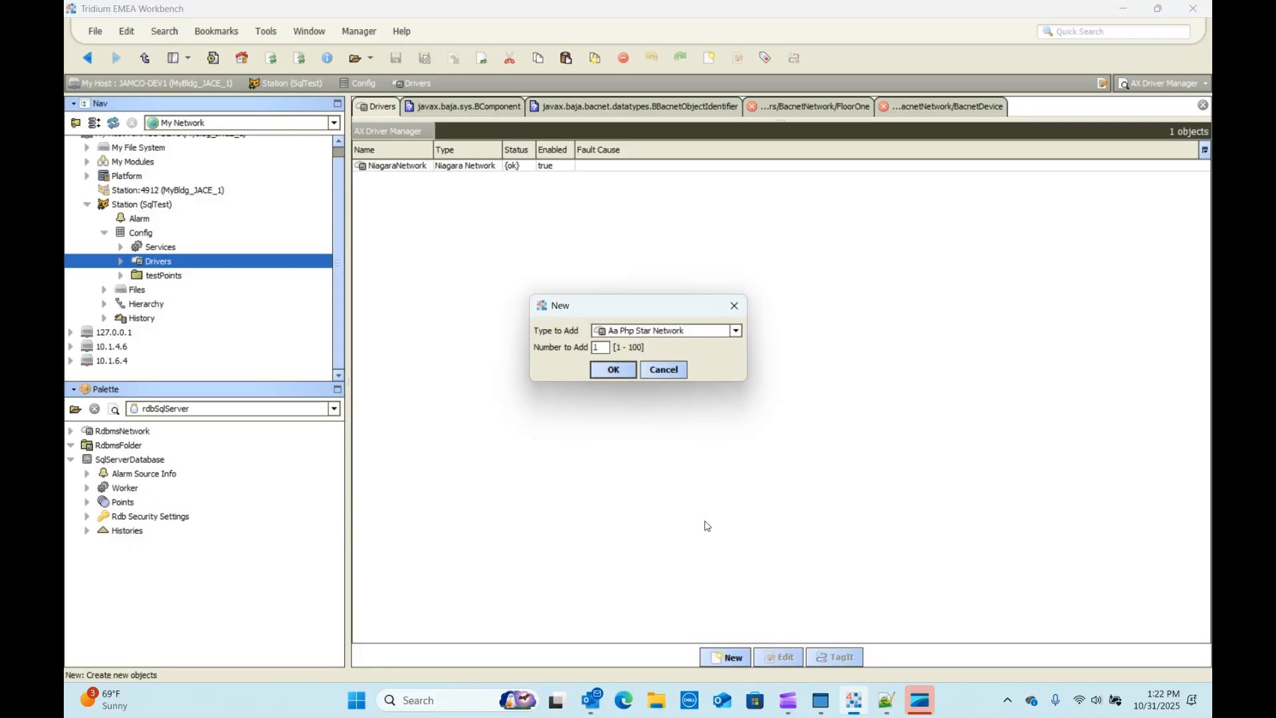
left_click(671, 330)
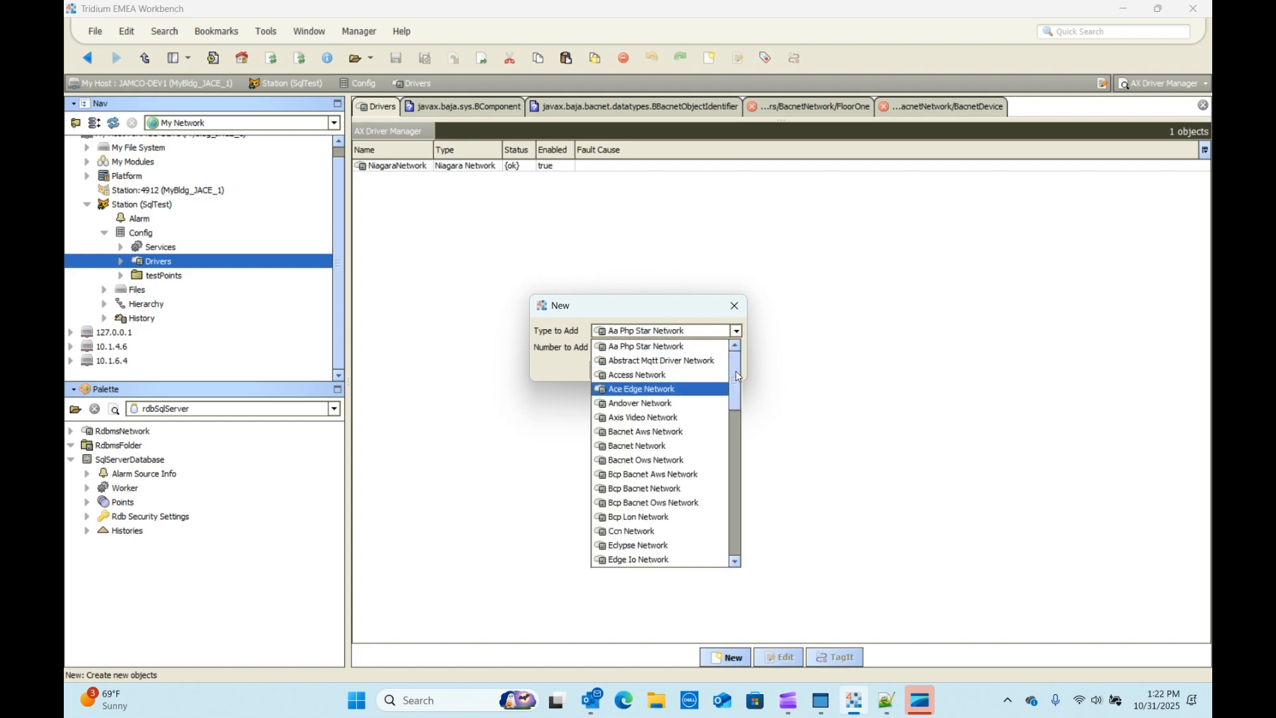
left_click_drag(737, 377, 730, 529)
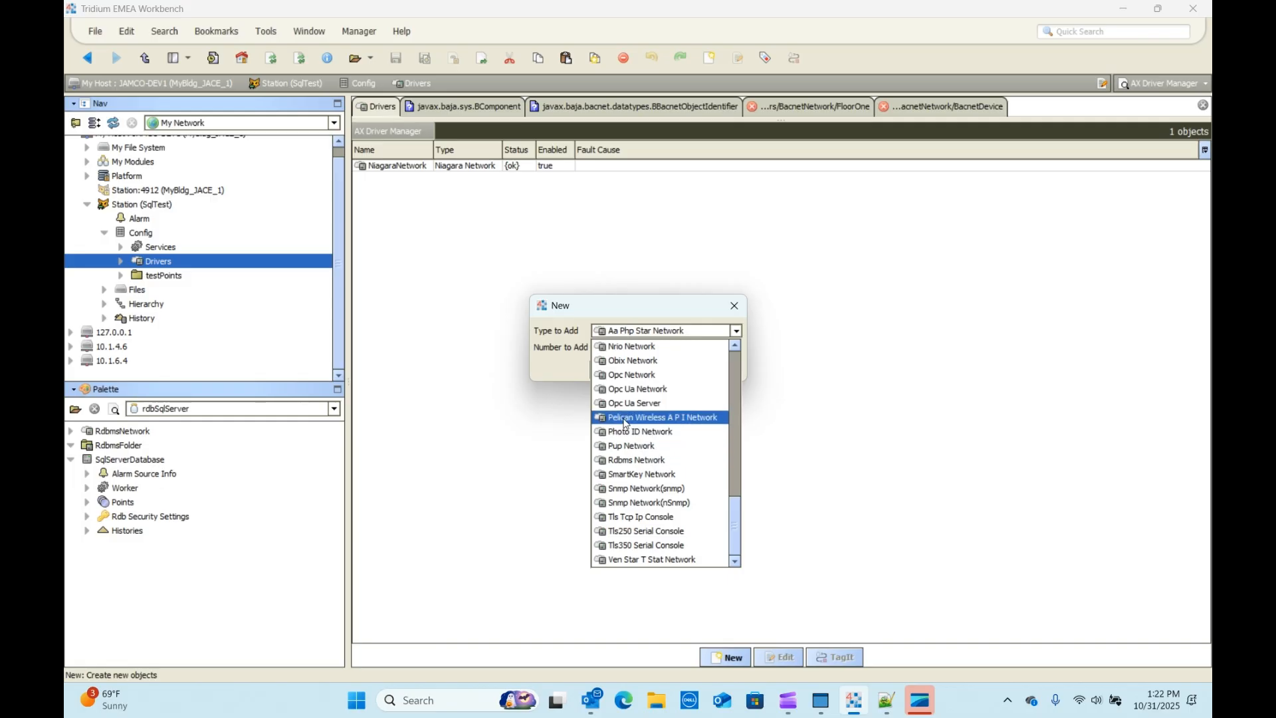
left_click(631, 461)
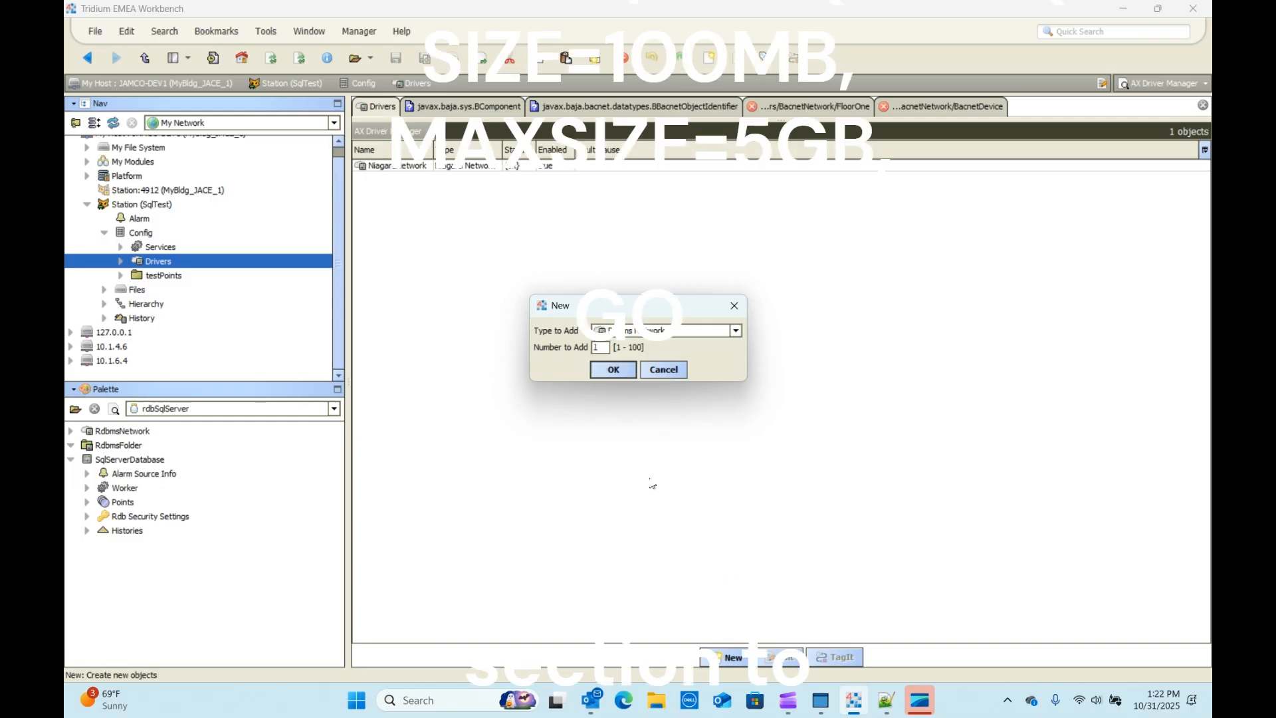
left_click(614, 370)
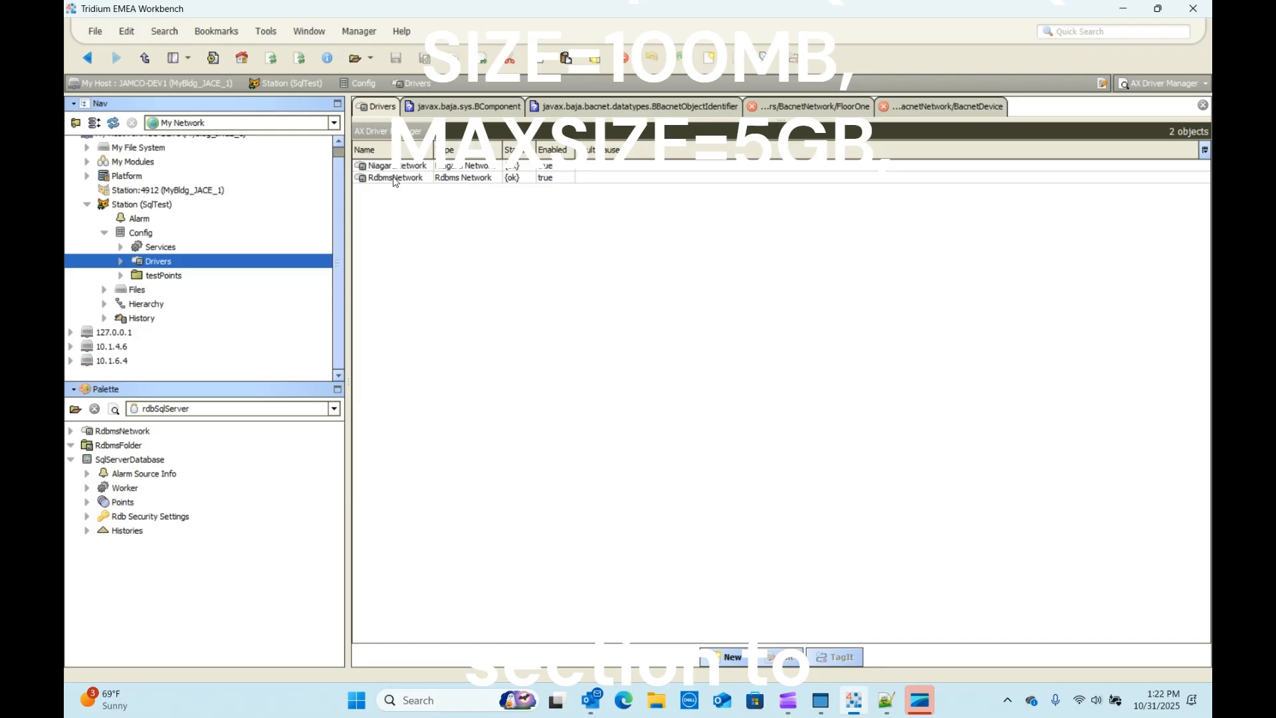
double_click(395, 178)
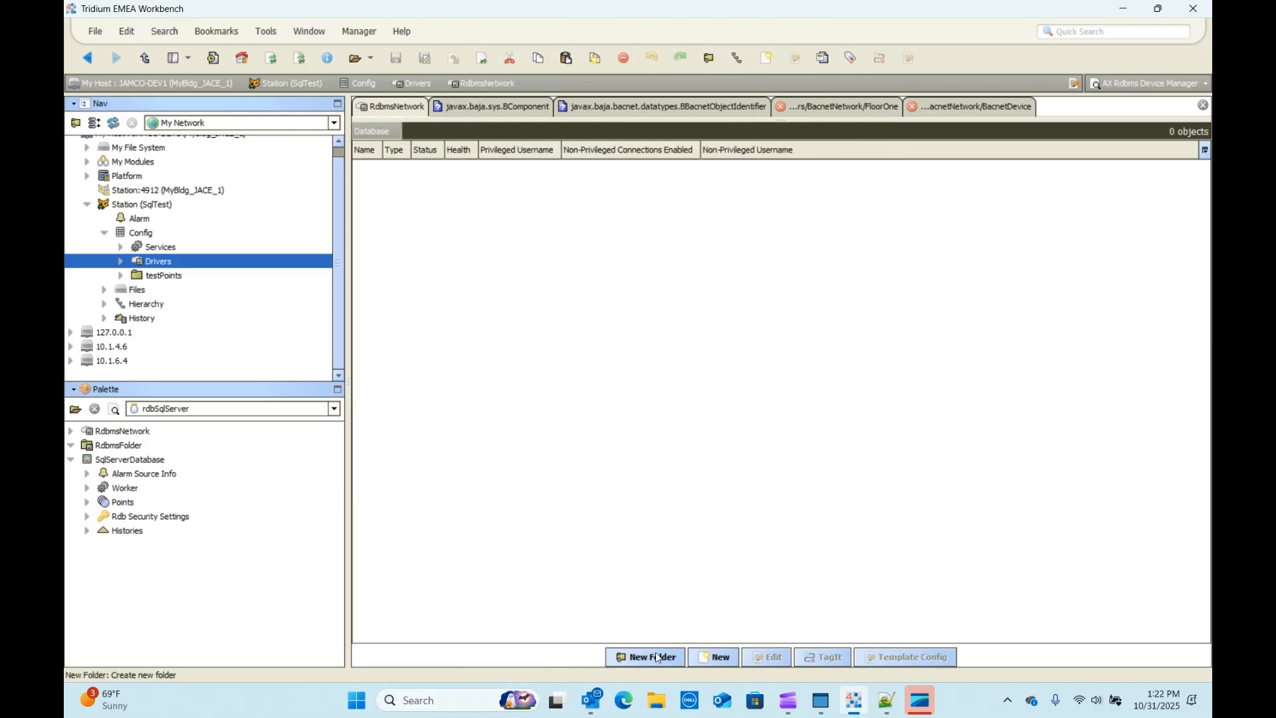
Step: Start a new database of type Sql Server Database
left_click(715, 658)
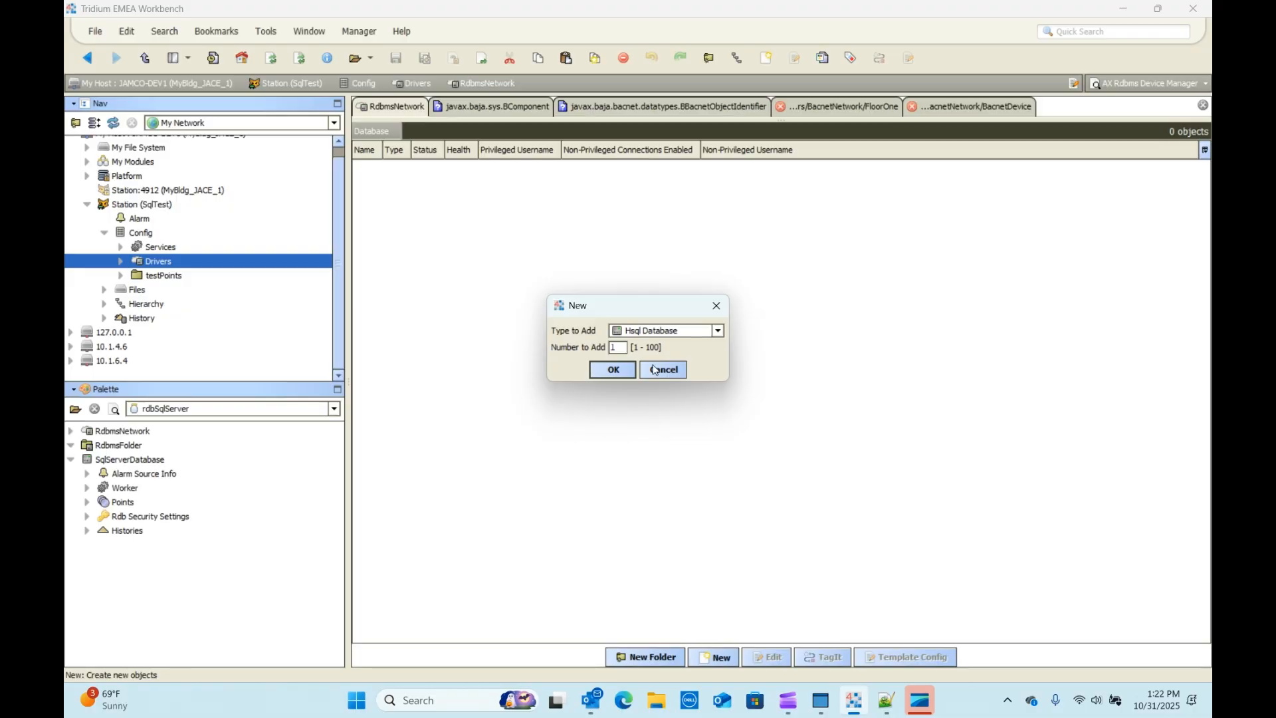
left_click(675, 331)
left_click(655, 390)
left_click(615, 370)
Step: Enter the privileged username and password, then switch to the N_DB.sql script
left_click(591, 343)
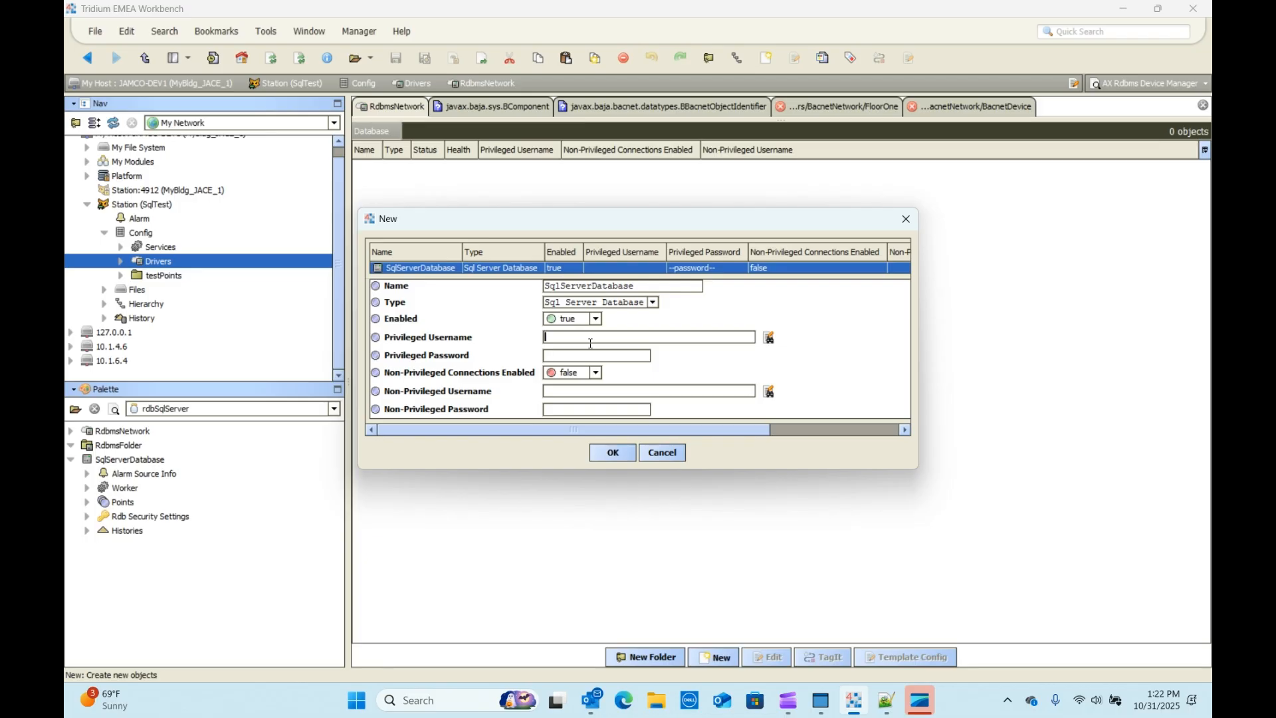
type("niagara_user")
left_click(586, 351)
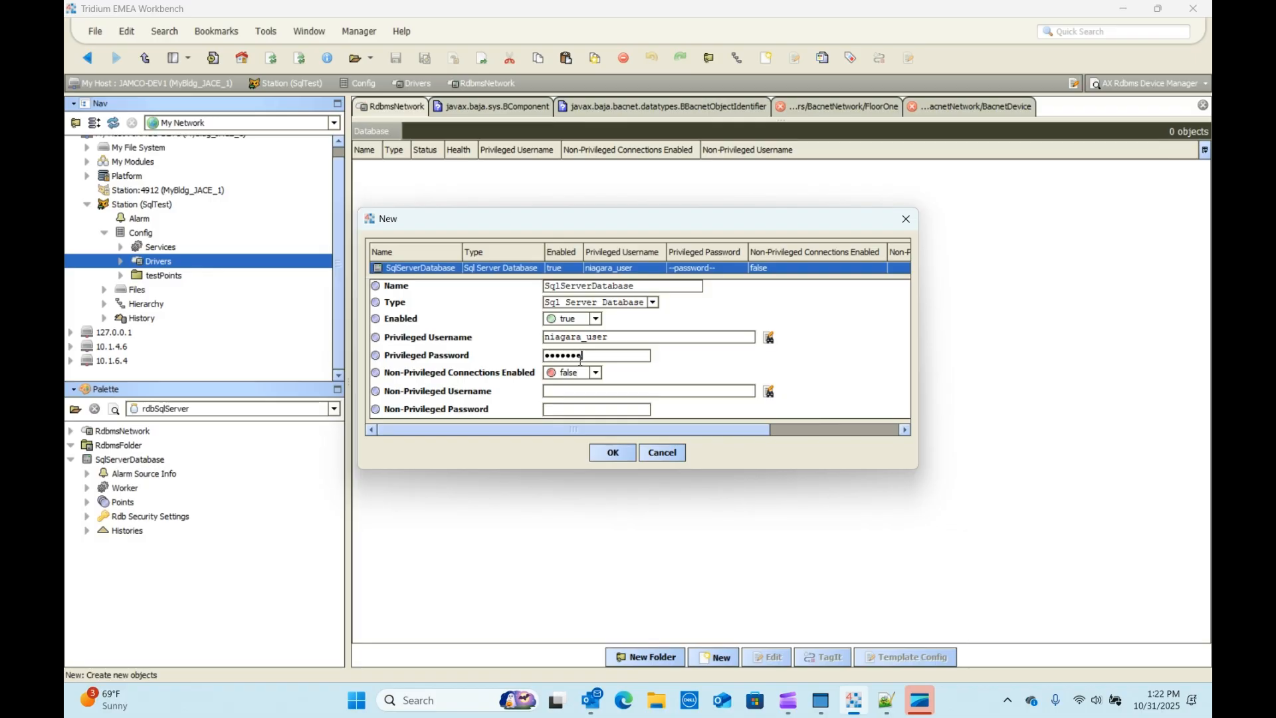
left_click(887, 700)
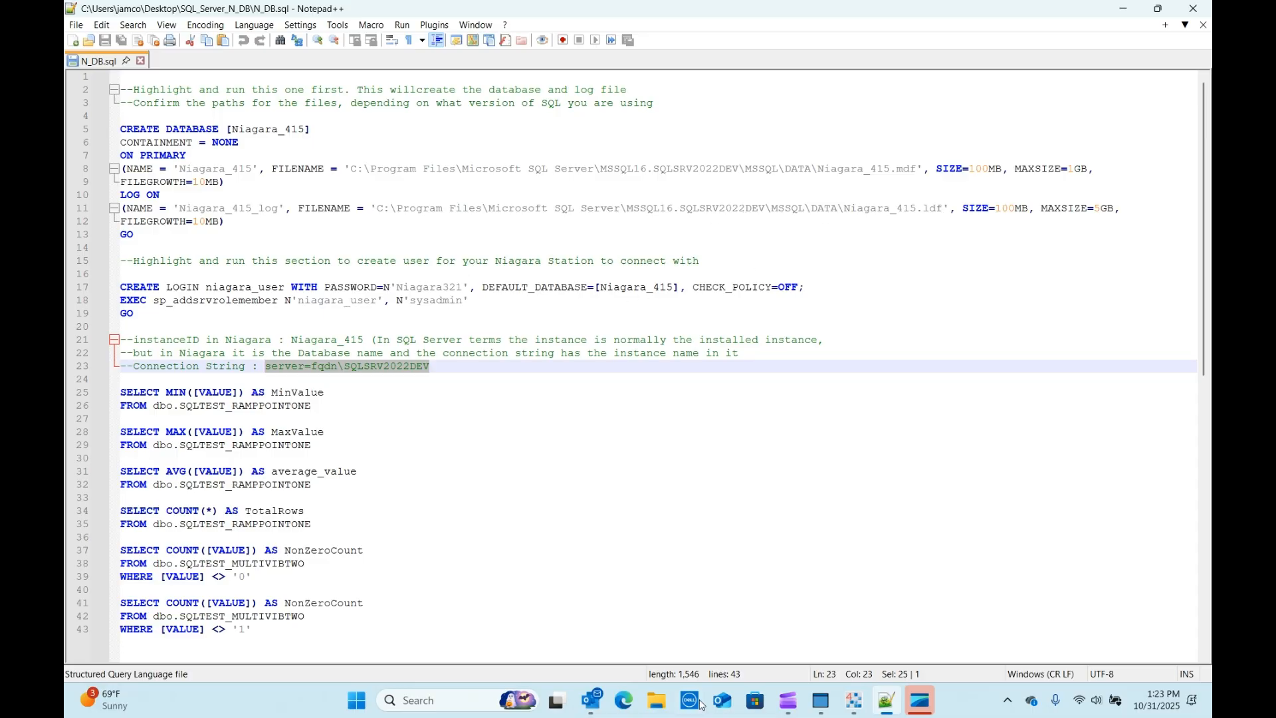
Step: Review the N_DB.sql login script, then return to the Workbench New dialog
mouse_move(884, 705)
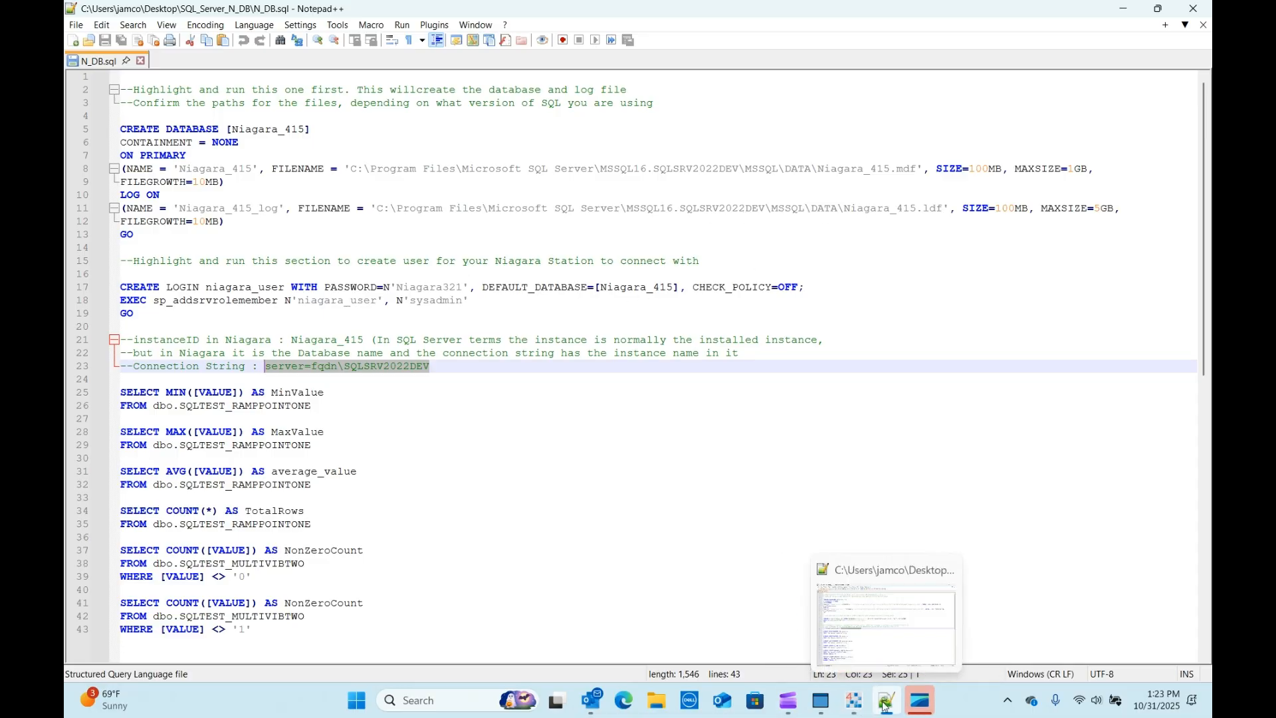
left_click(854, 701)
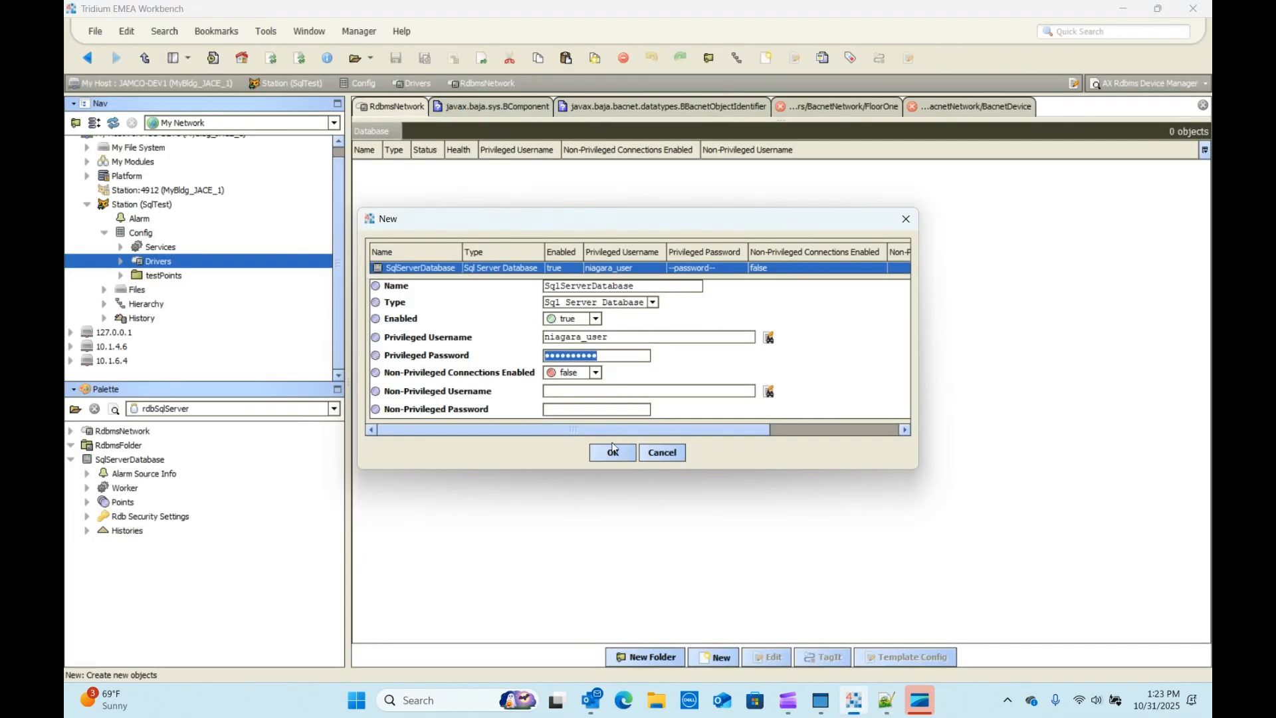
Step: Create the SqlServerDatabase entry, opening and cancelling its Edit dialog
left_click(613, 453)
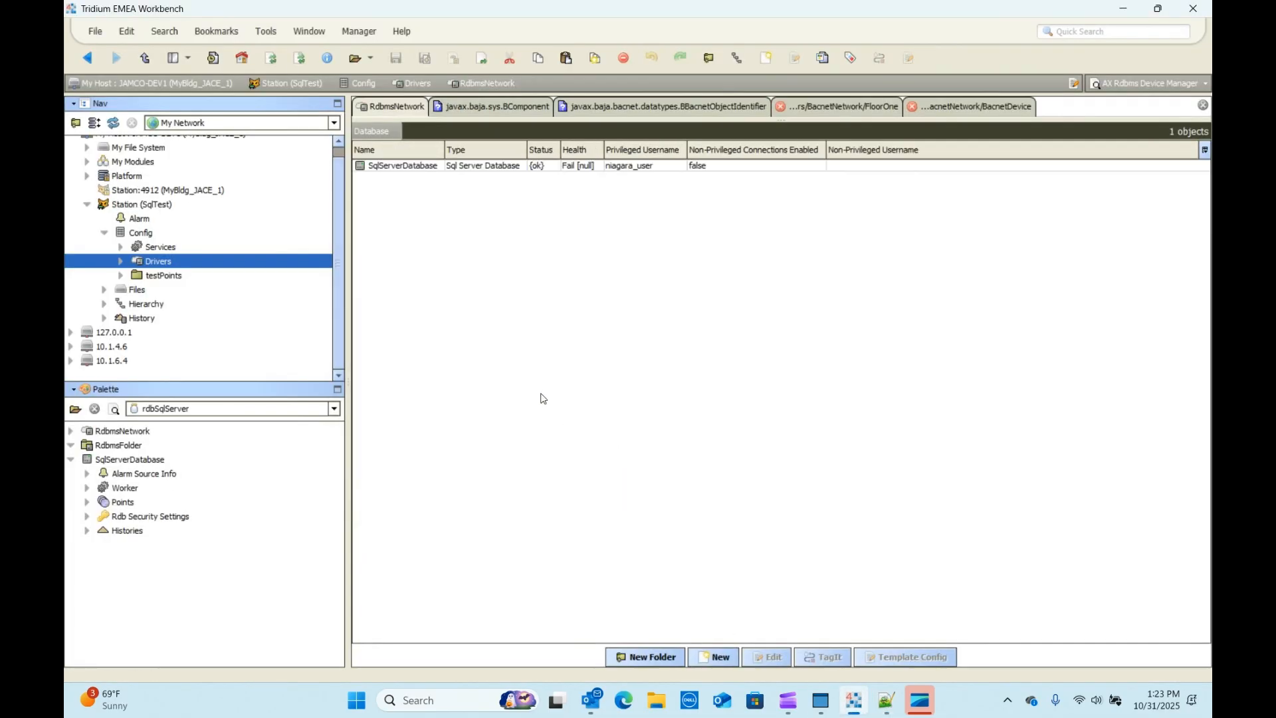
double_click(385, 168)
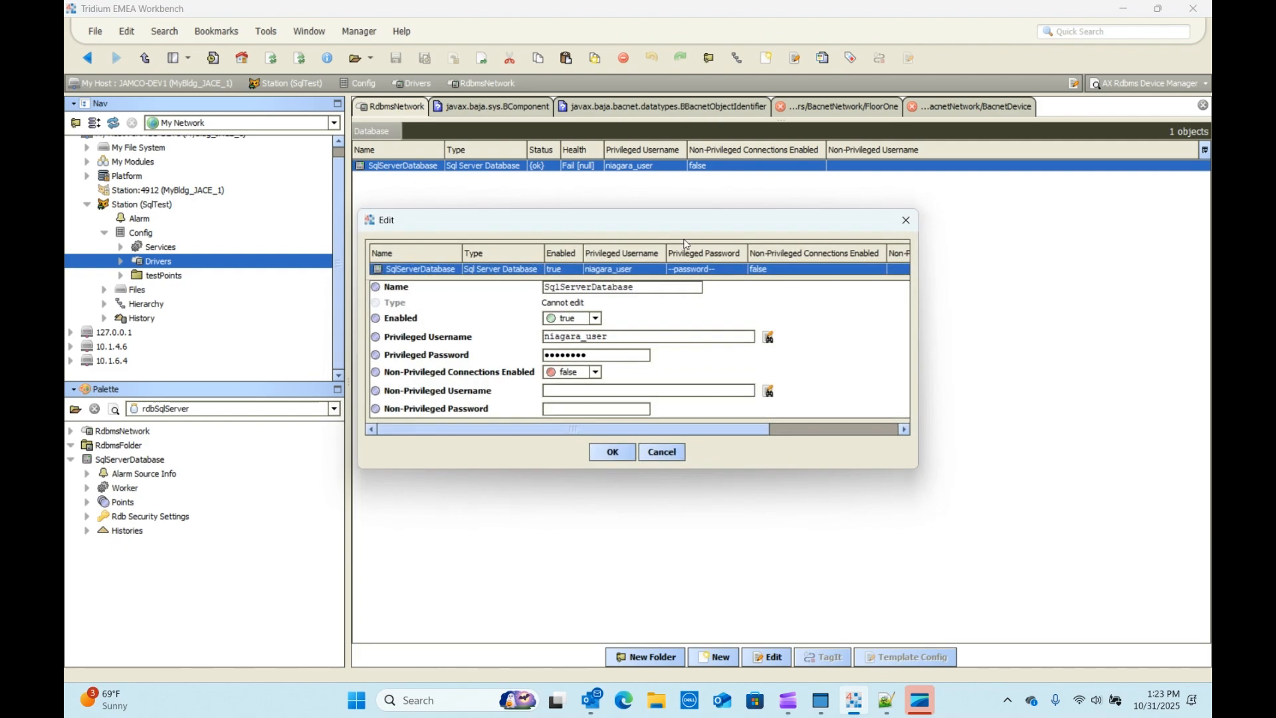
left_click(663, 453)
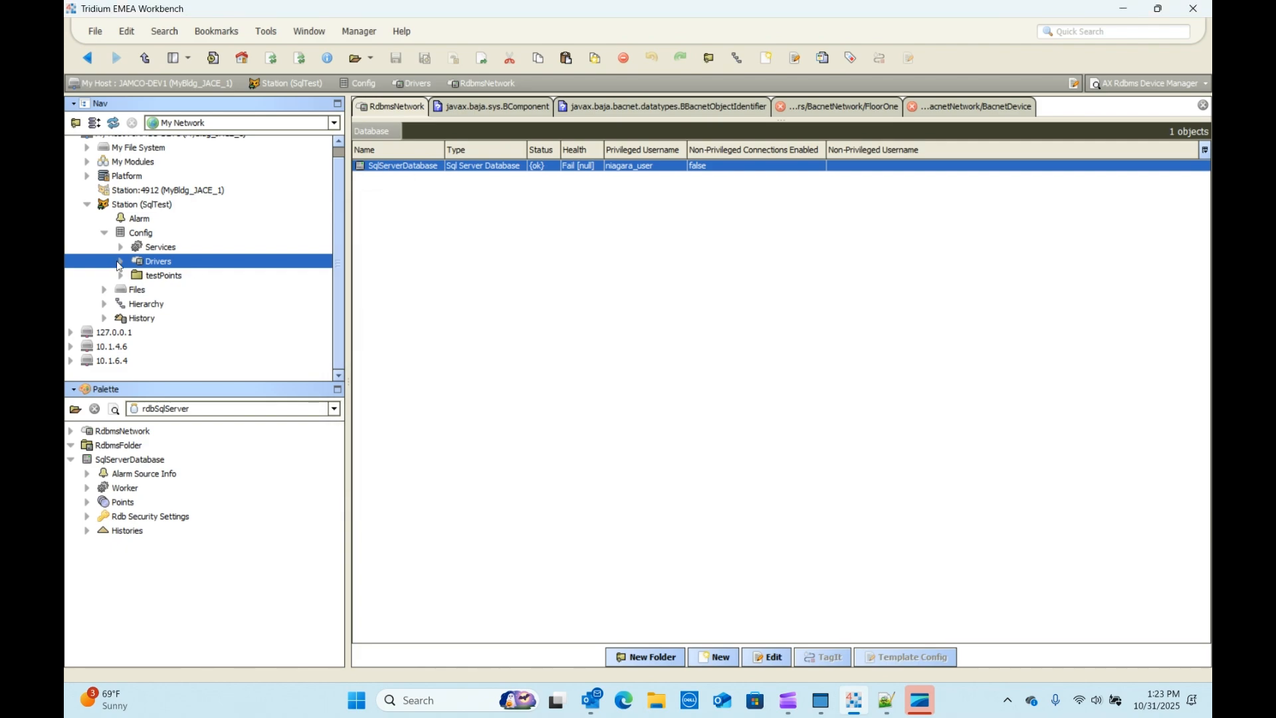
Step: Open the SqlServerDatabase property sheet from Drivers > RdbmsNetwork, showing Port 1433
left_click(120, 263)
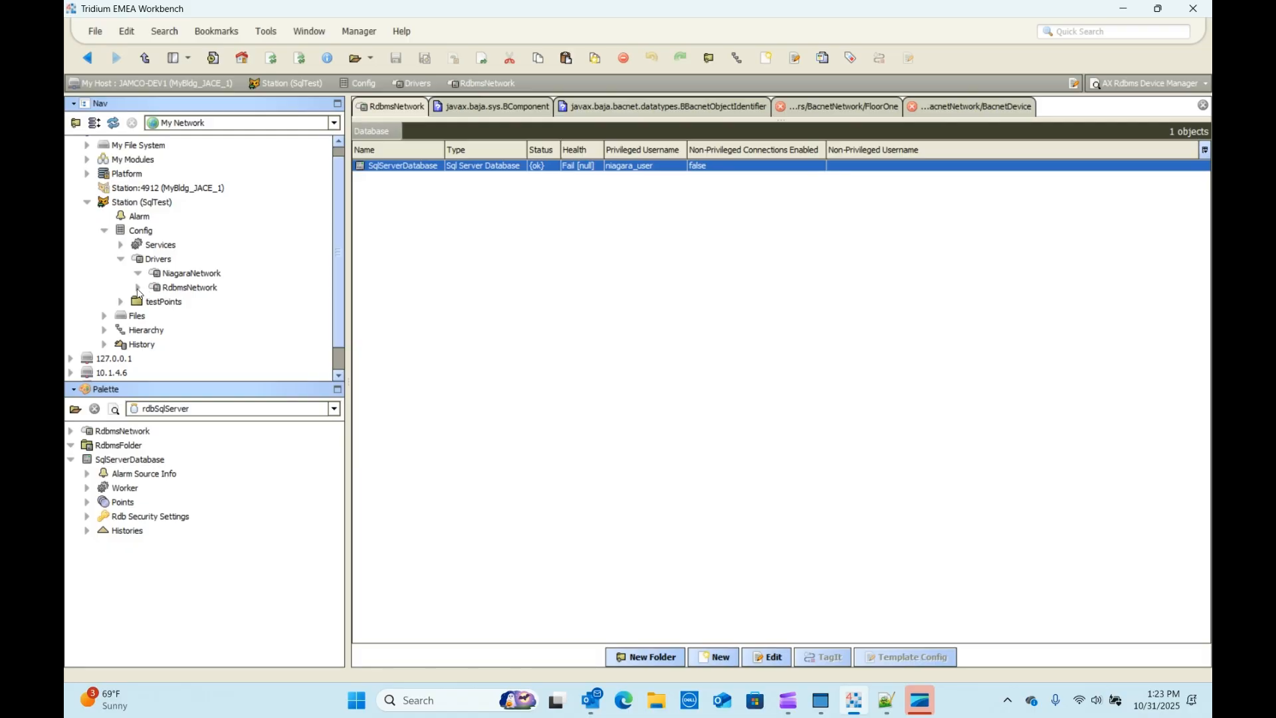
left_click(139, 288)
double_click(194, 302)
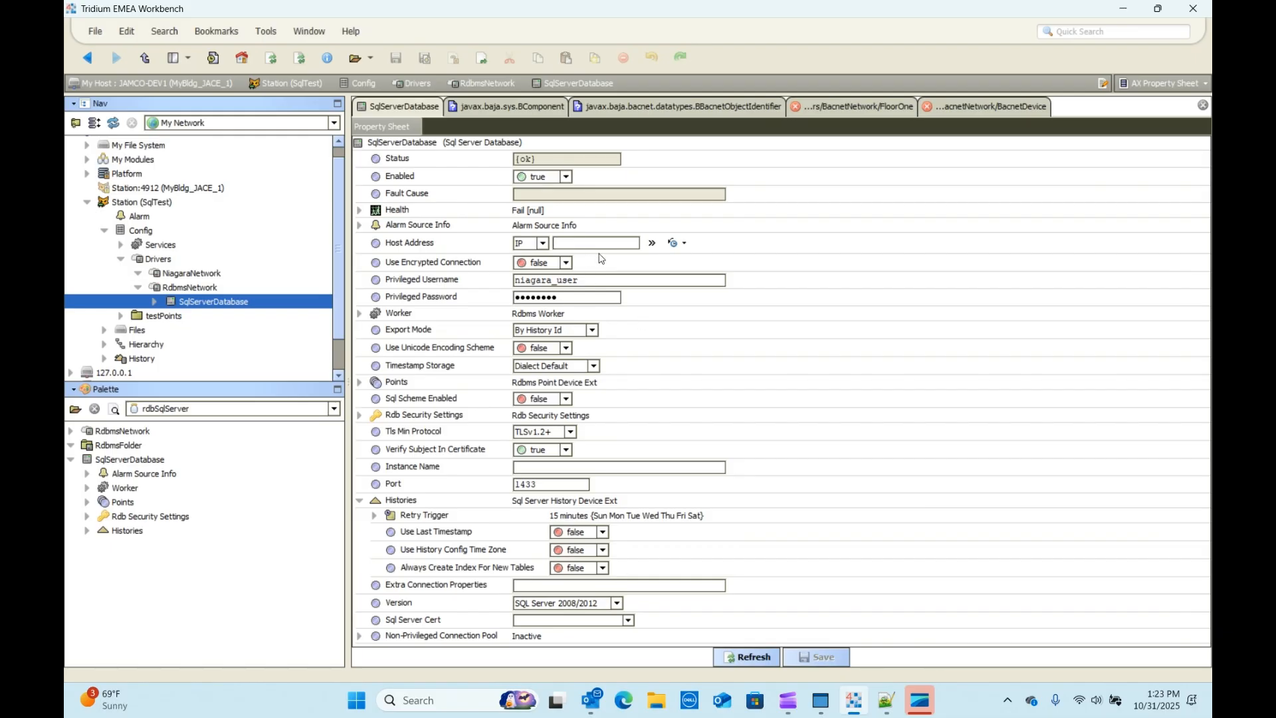
Step: Set Host Address to localhost and Verify Subject In Certificate to false
type("local")
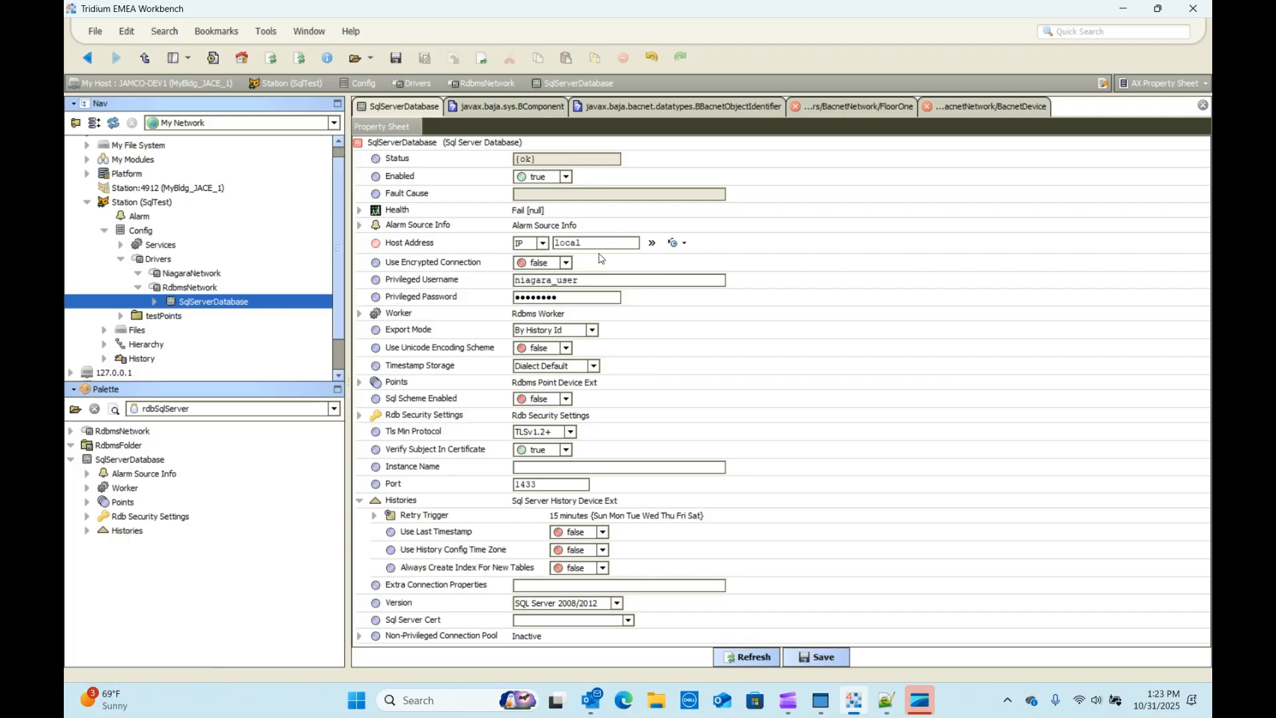
type("host")
left_click(566, 451)
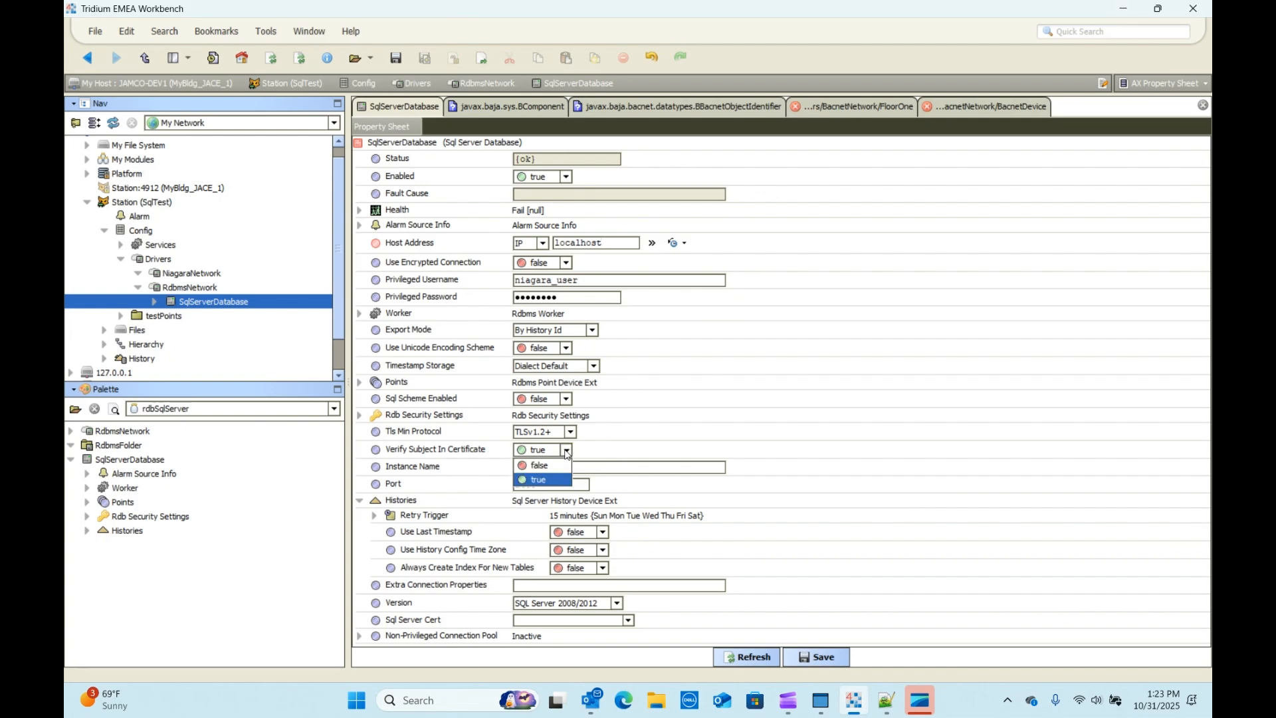
left_click(539, 465)
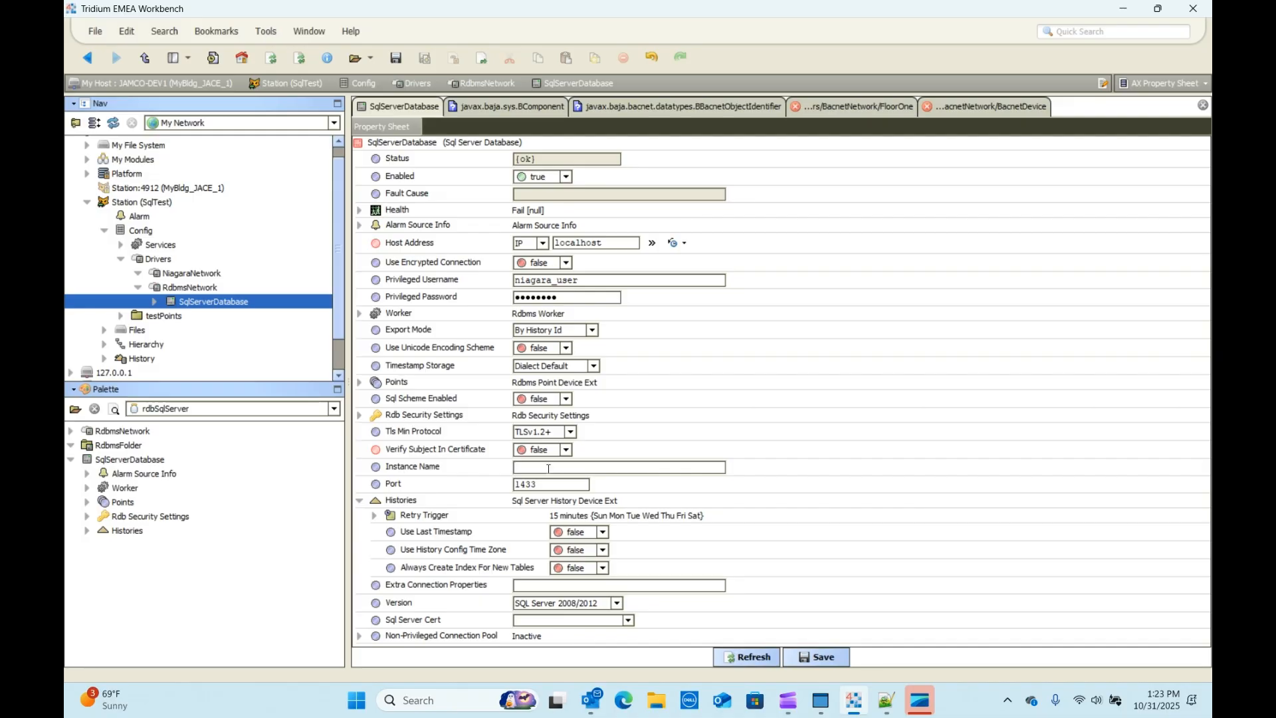
Step: Enter Niagara_415 as the Instance Name, then switch to the N_DB.sql script
type("Niagara_415")
left_click(888, 704)
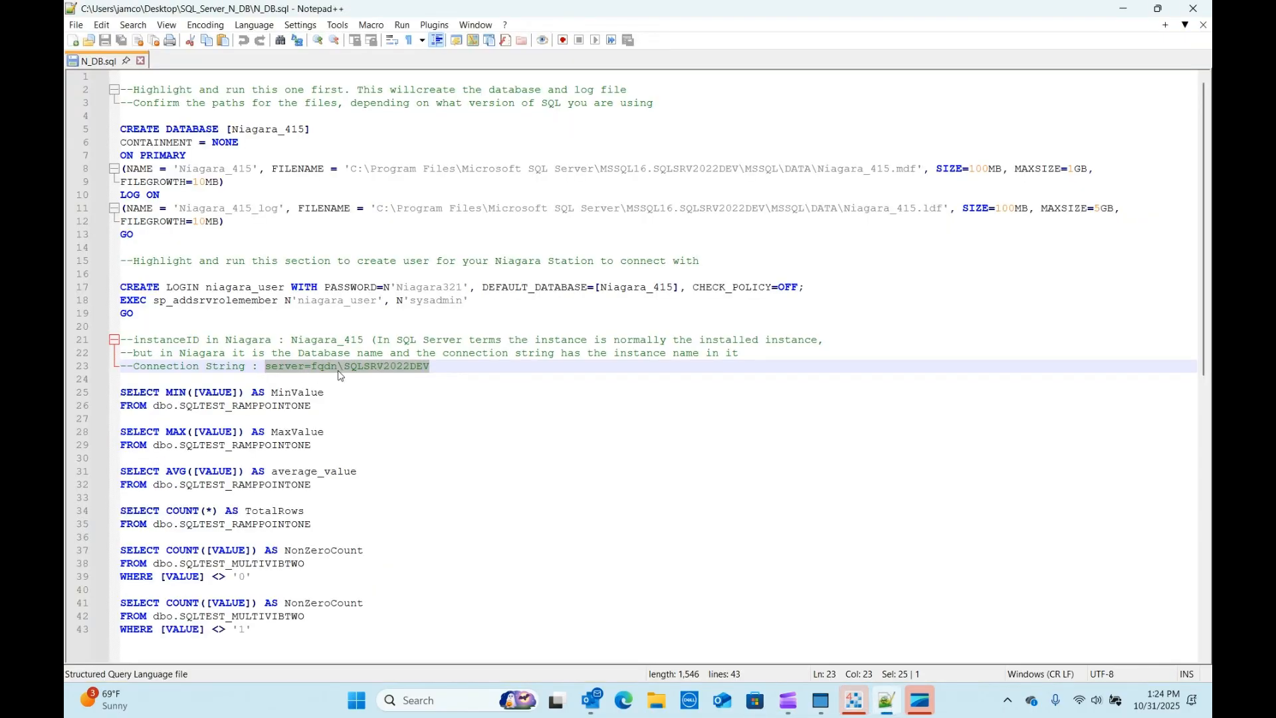
Step: Select server=fqdn\SQLSRV2022DEV on line 23 of N_DB.sql
left_click_drag(438, 370, 262, 369)
key("ctrl+c")
Step: Paste the server string into Extra Connection Properties, changing fqdn to JAMCO-DEV1, and save
left_click(887, 703)
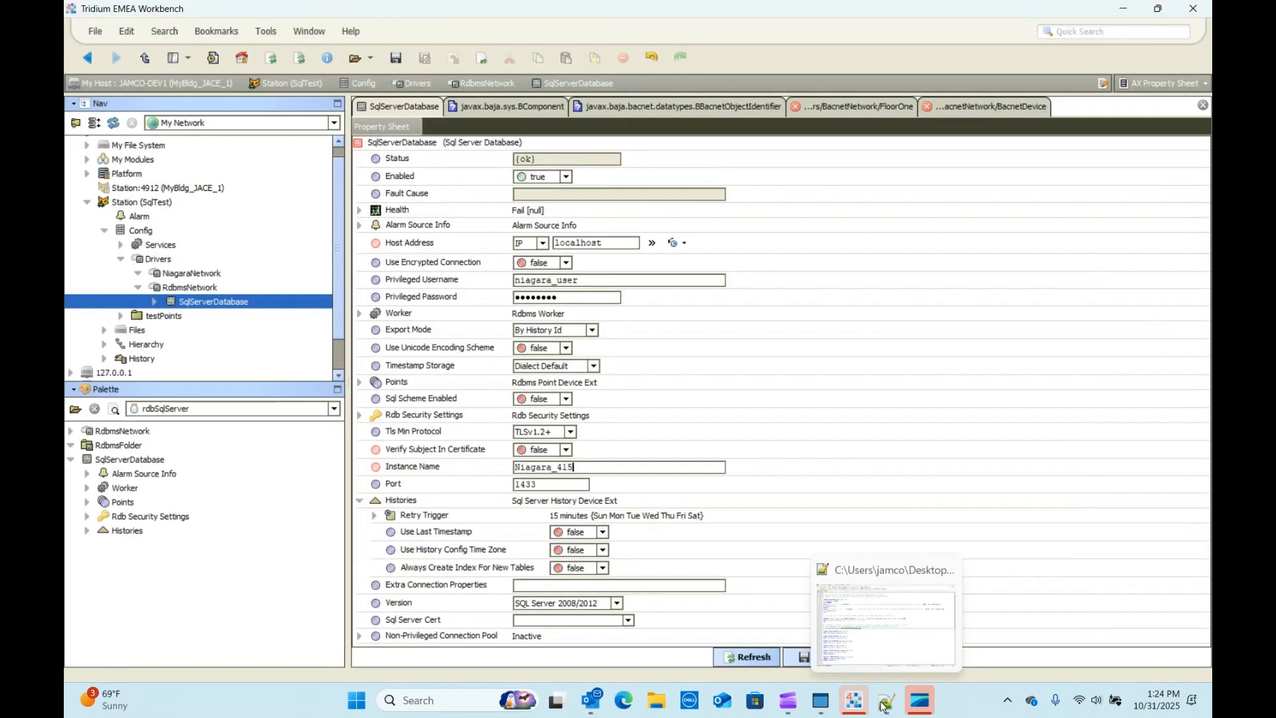
left_click(537, 586)
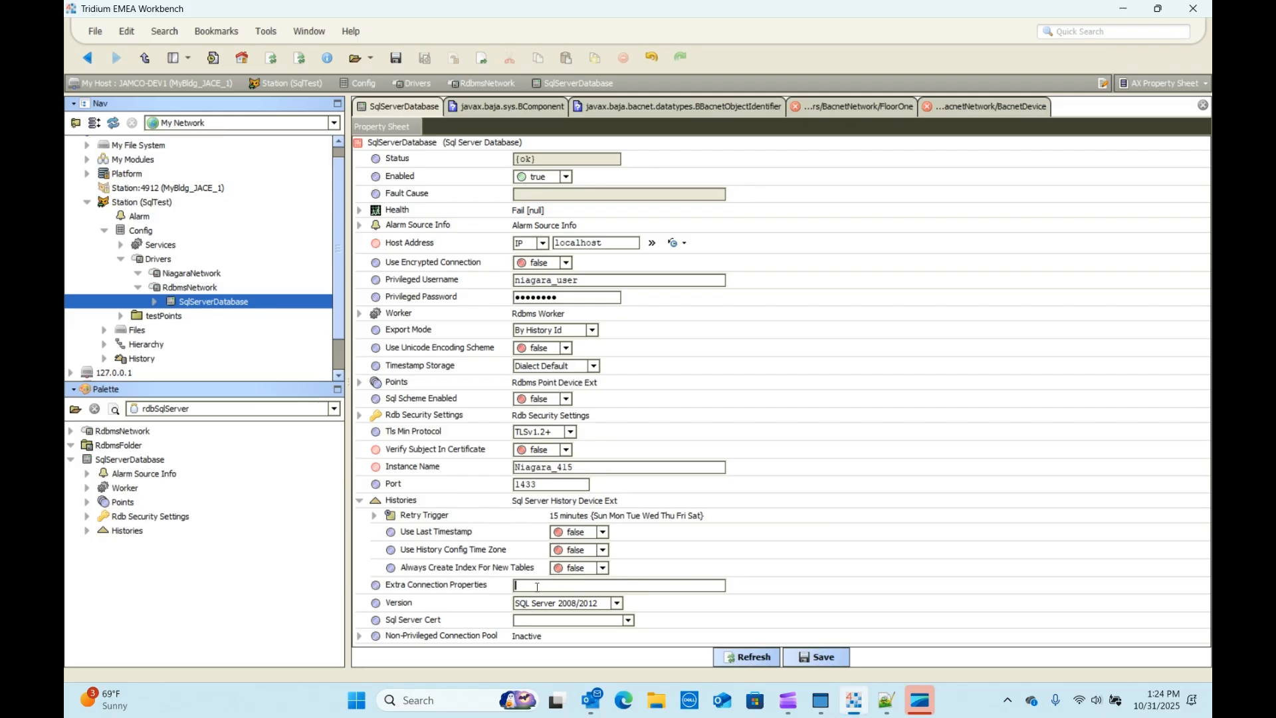
key("ctrl+v")
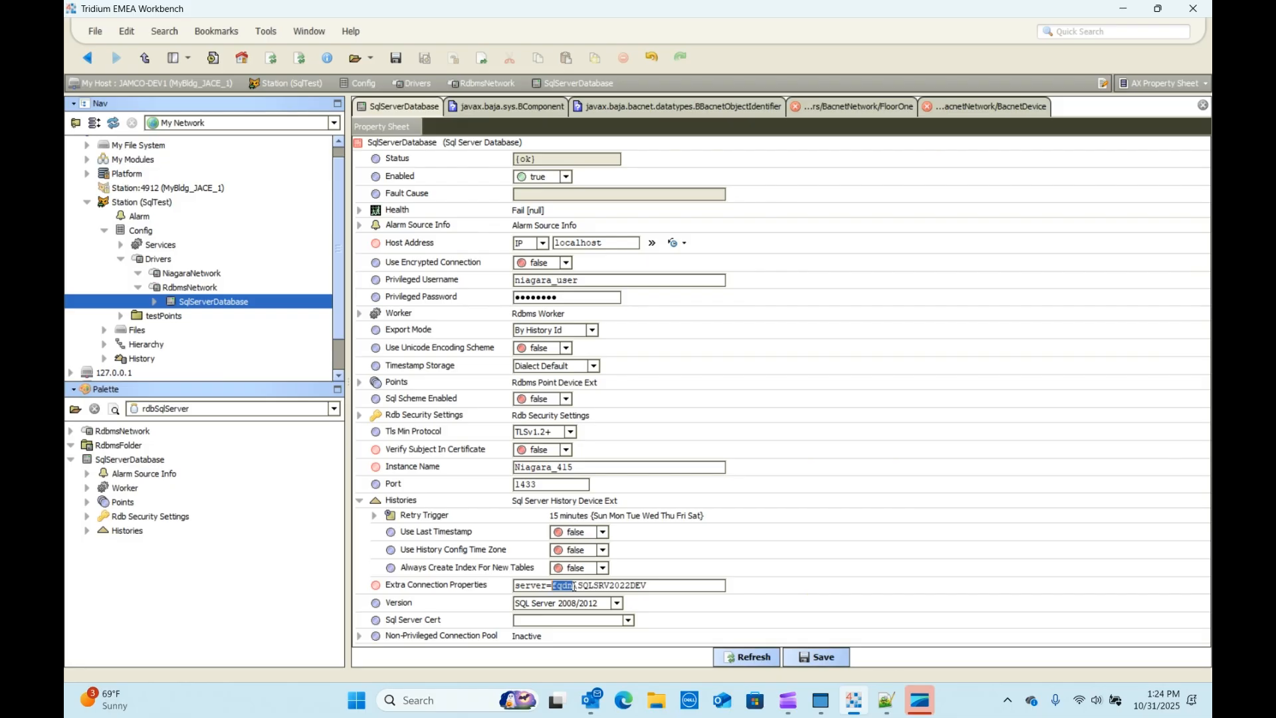
type("JAMCO-DEV1")
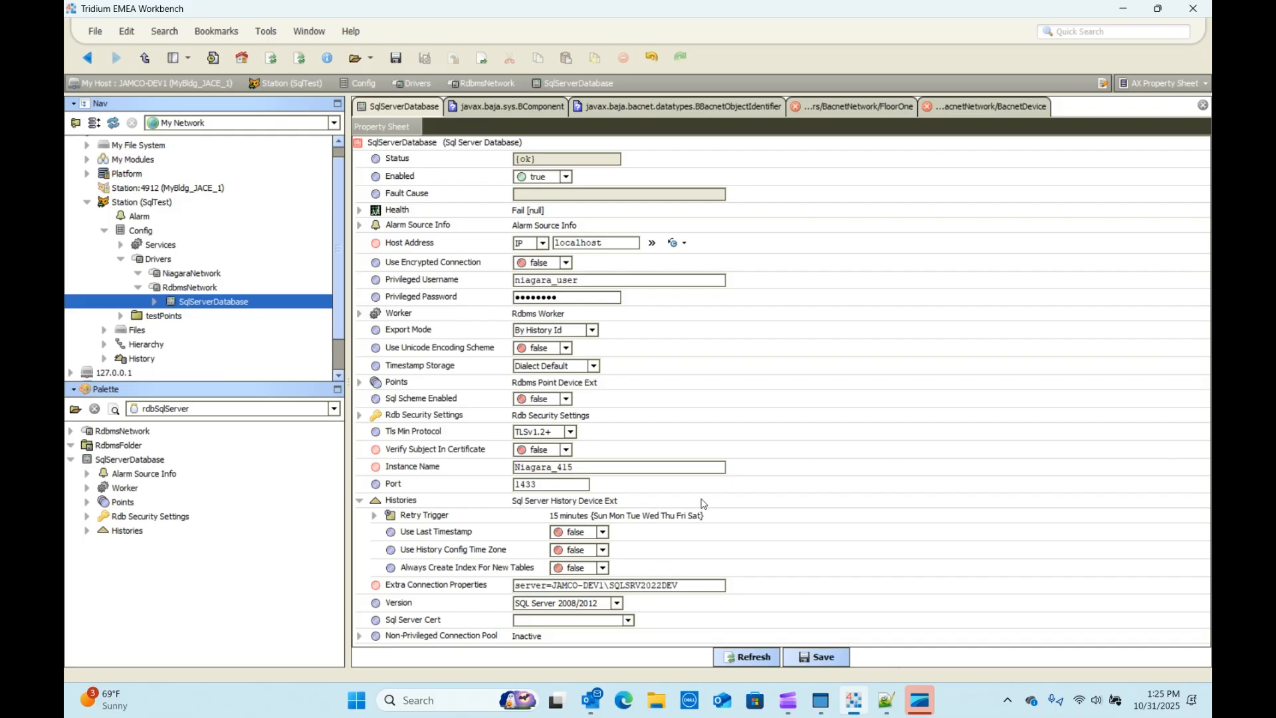
left_click(824, 653)
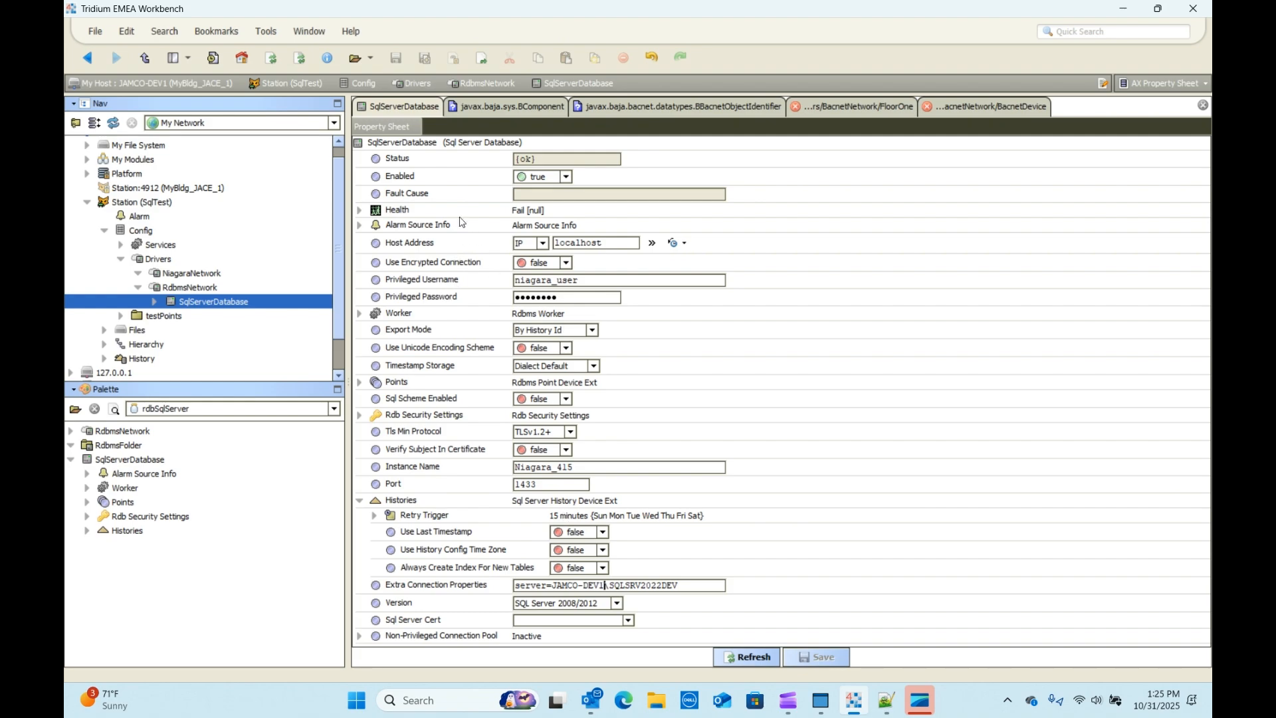
Step: Ping the SqlServerDatabase, then change its Port to 0 and save
right_click(386, 143)
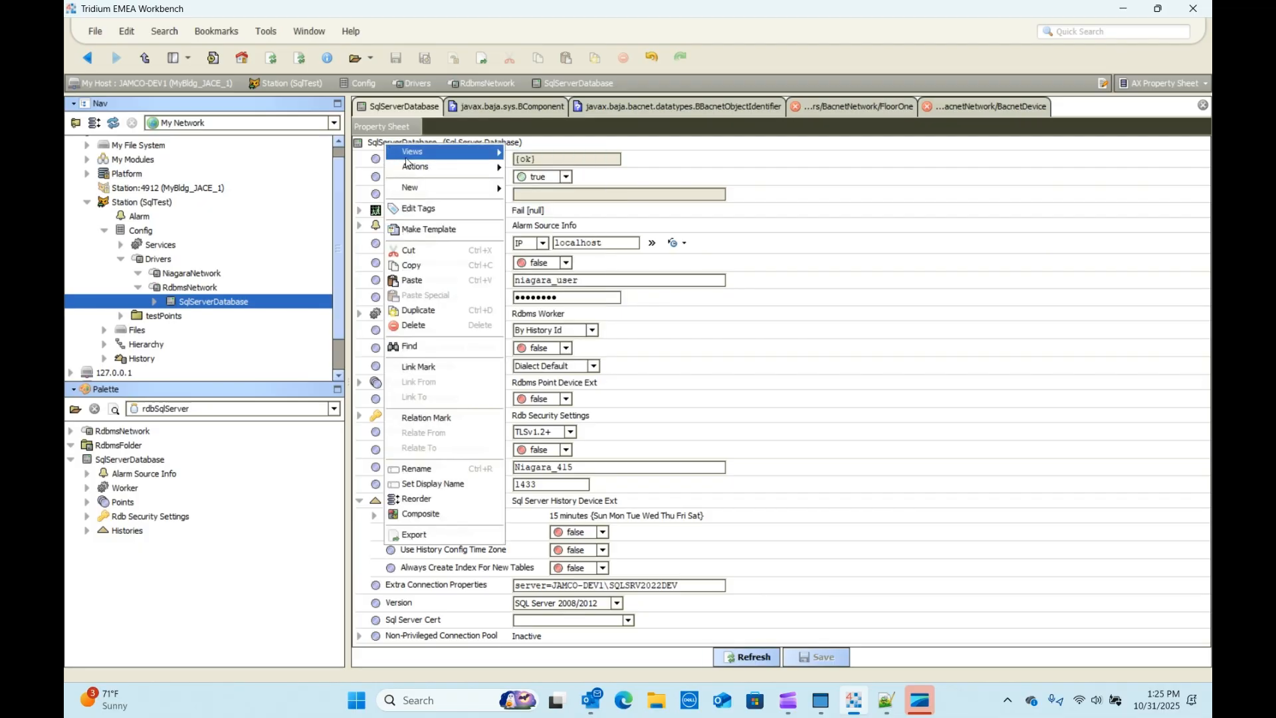
mouse_move(409, 166)
left_click(531, 171)
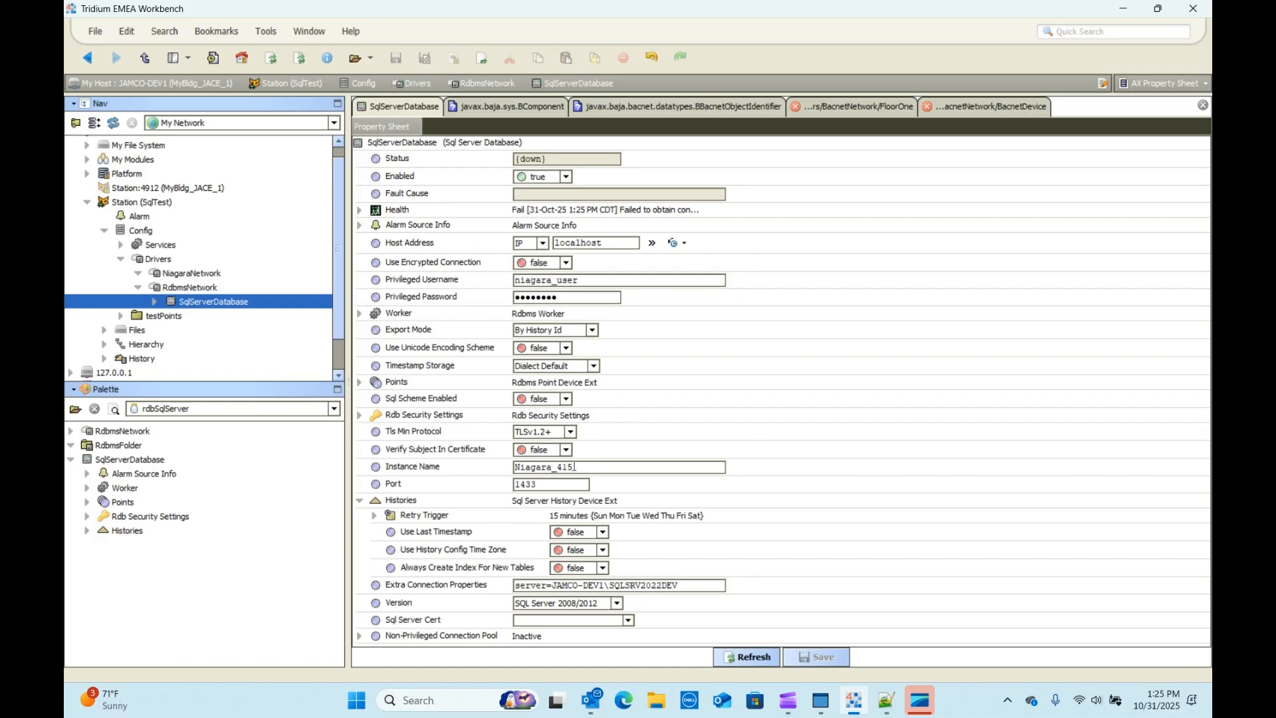
double_click(545, 483)
type("0")
left_click(823, 658)
Step: Ping the database again to confirm status {ok} and Health Ok
right_click(380, 145)
mouse_move(400, 170)
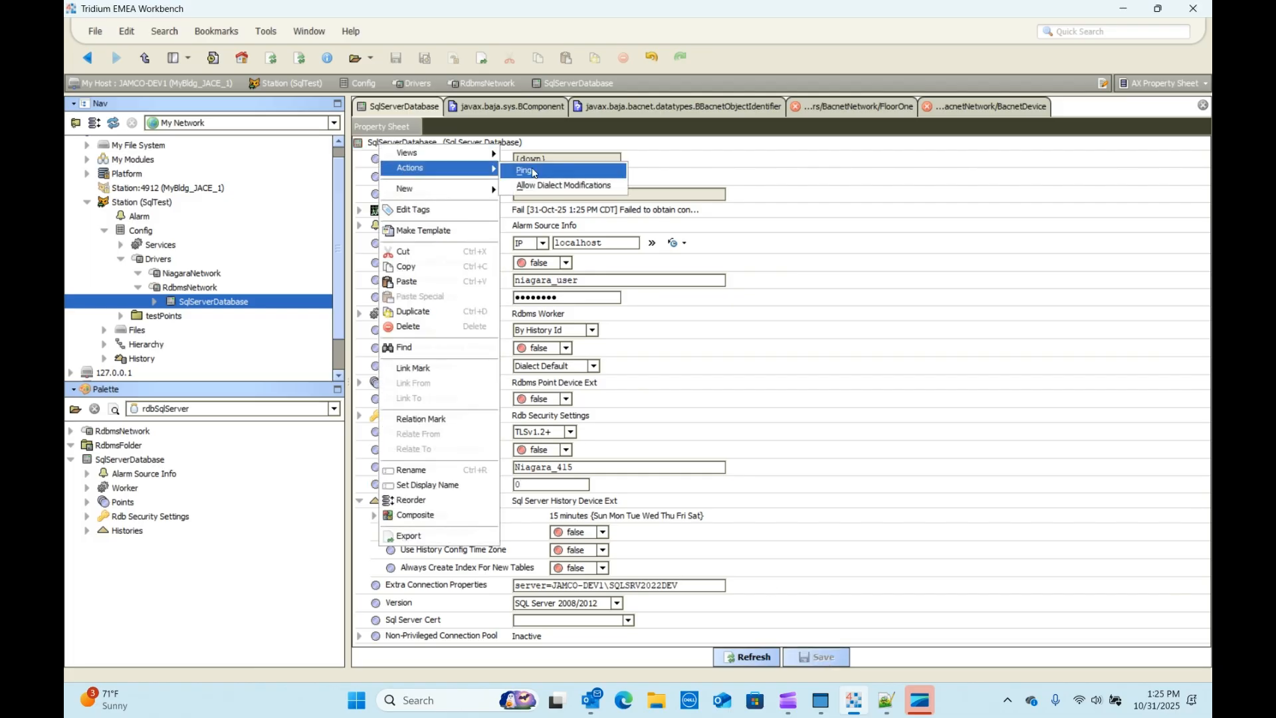
left_click(535, 170)
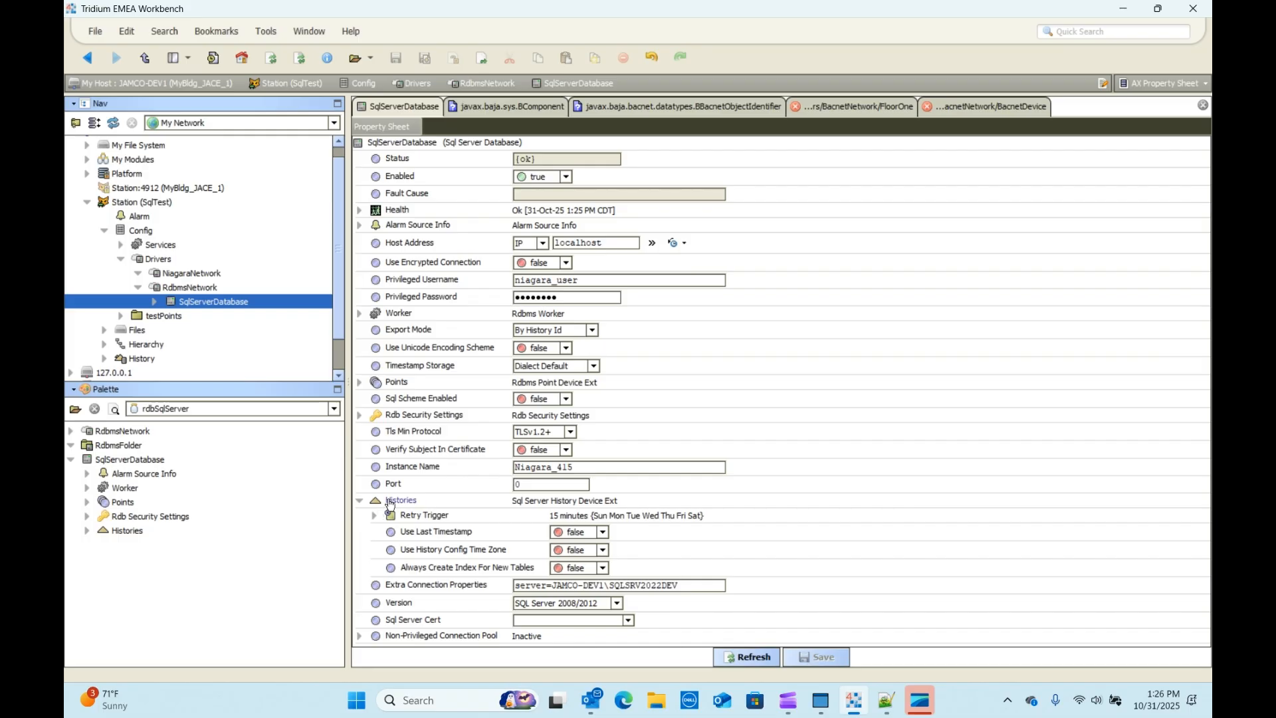
left_click(360, 500)
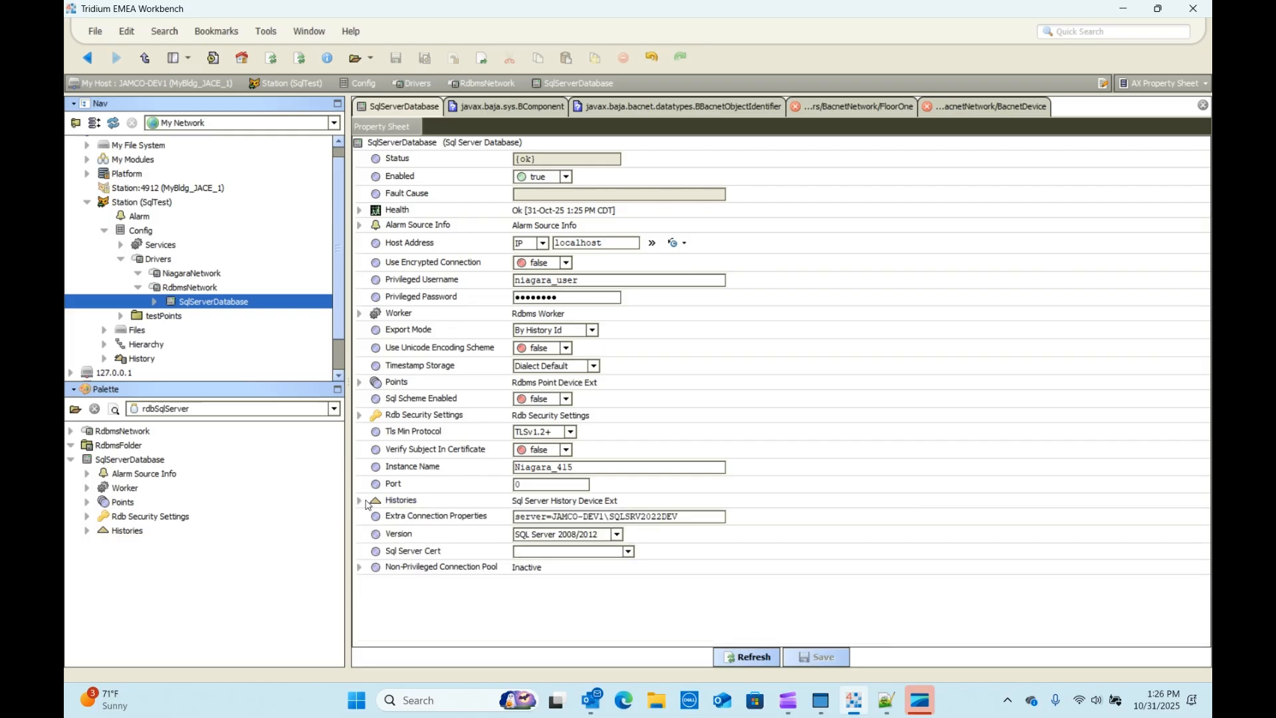
left_click(360, 501)
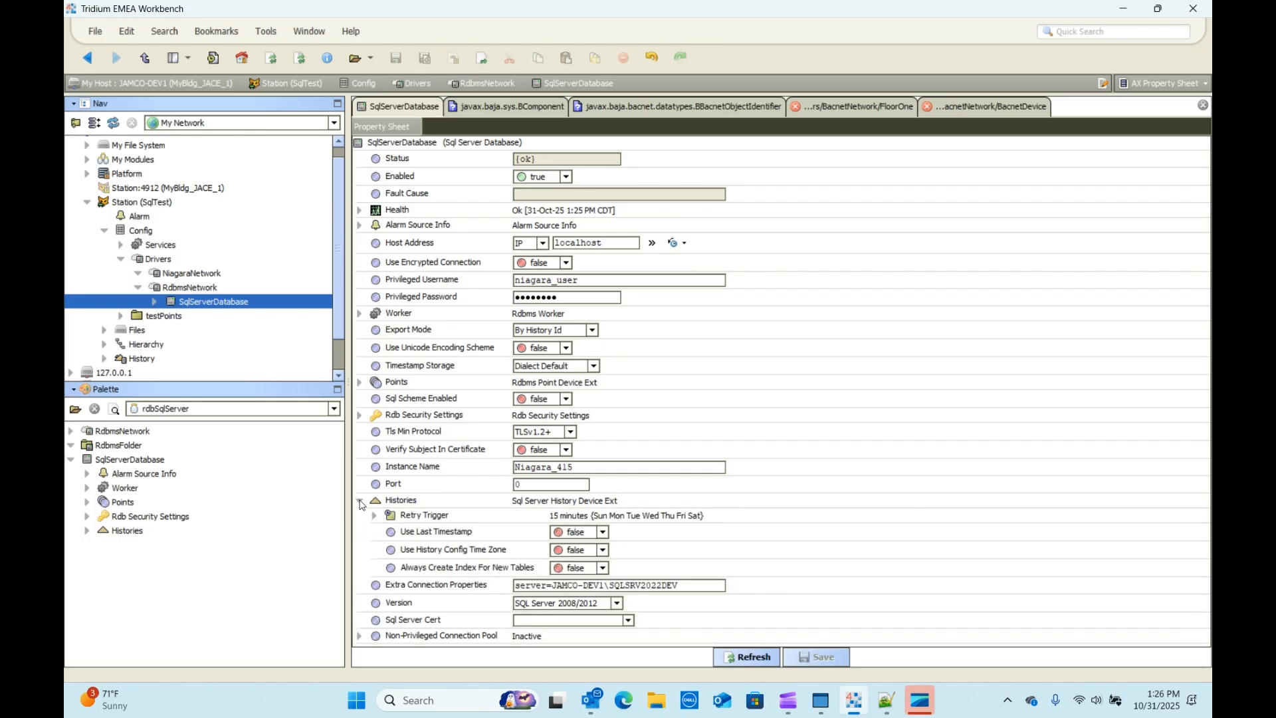
Step: Discover SqlTest histories and add the 12 from enumPointOne through sineWaveTwo for export
double_click(402, 503)
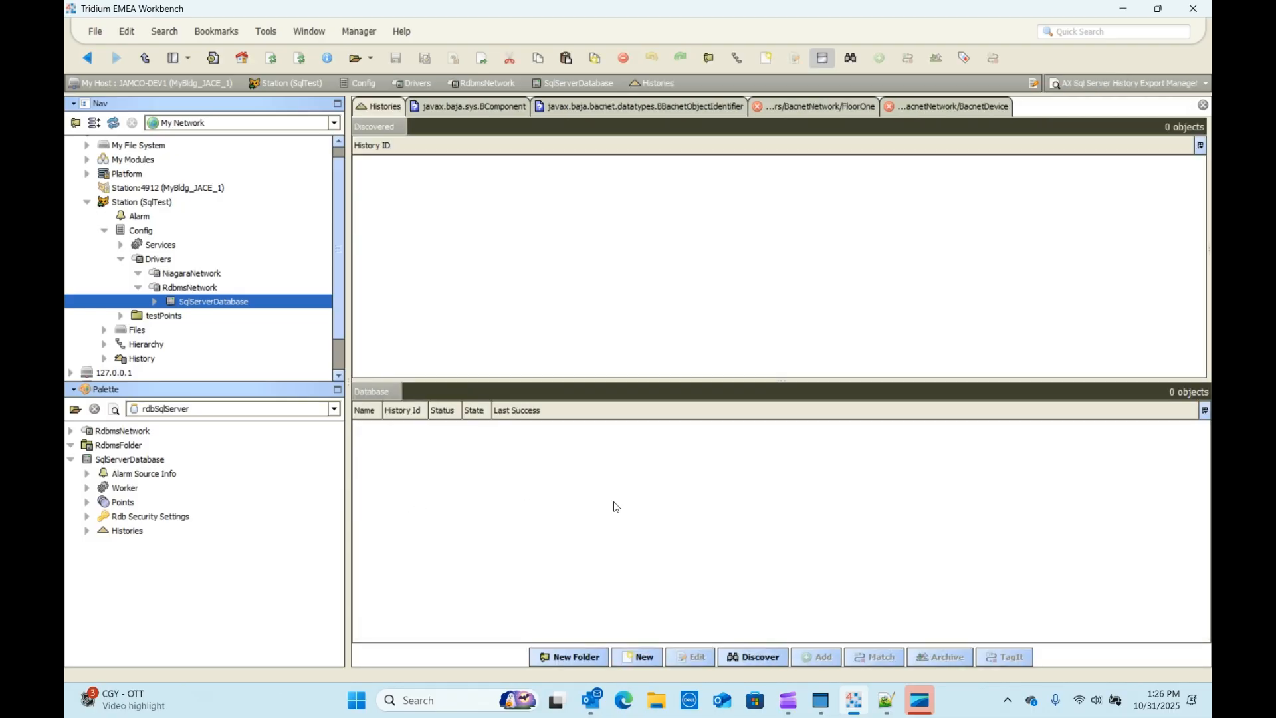
left_click(764, 663)
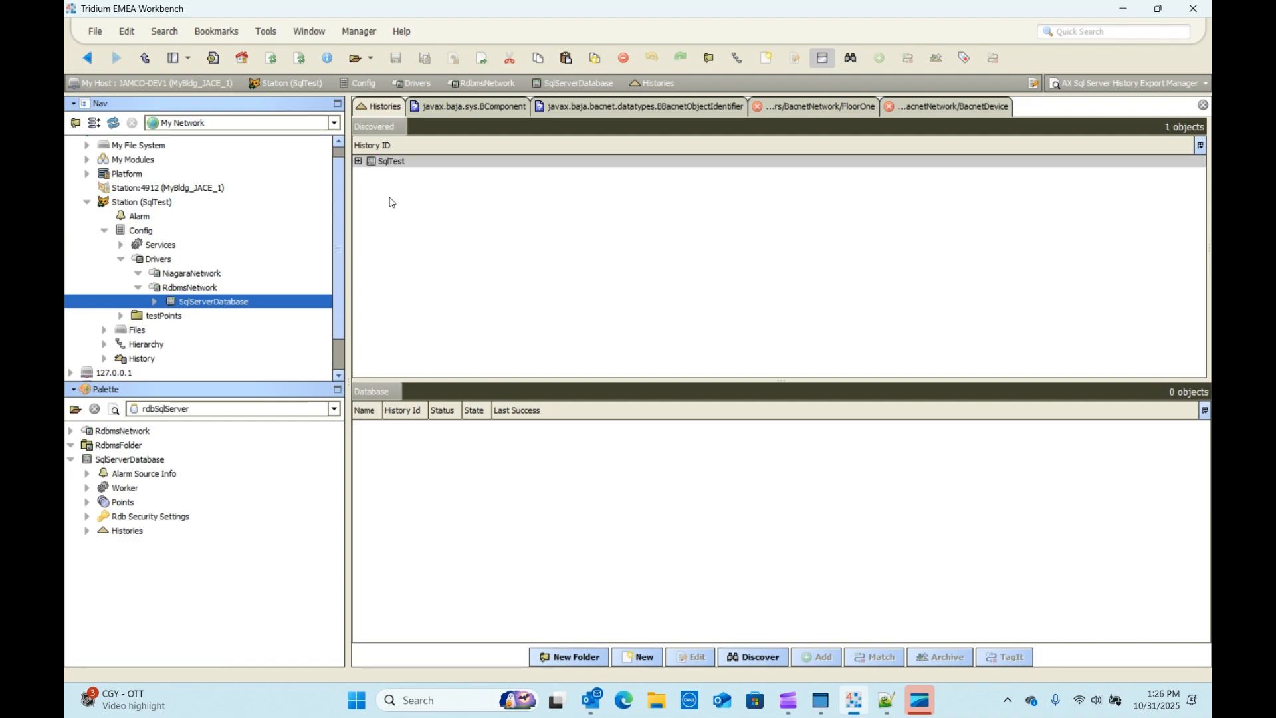
left_click(359, 161)
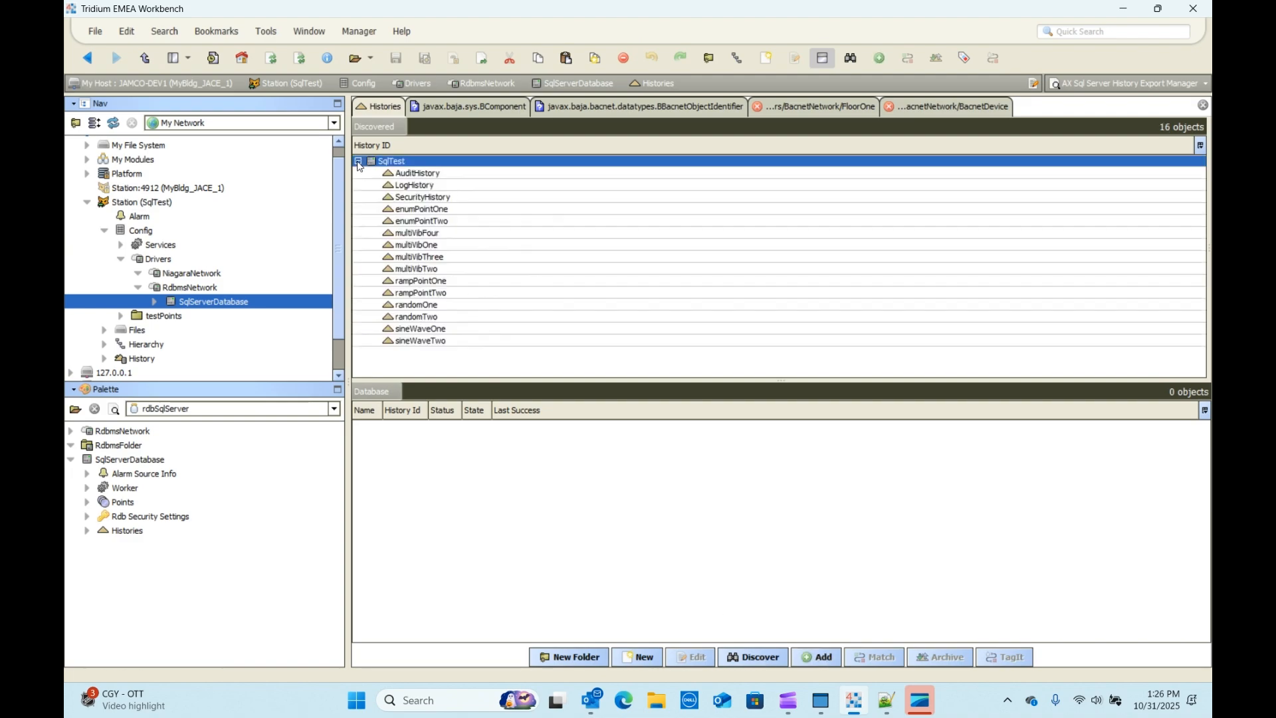
left_click(414, 213)
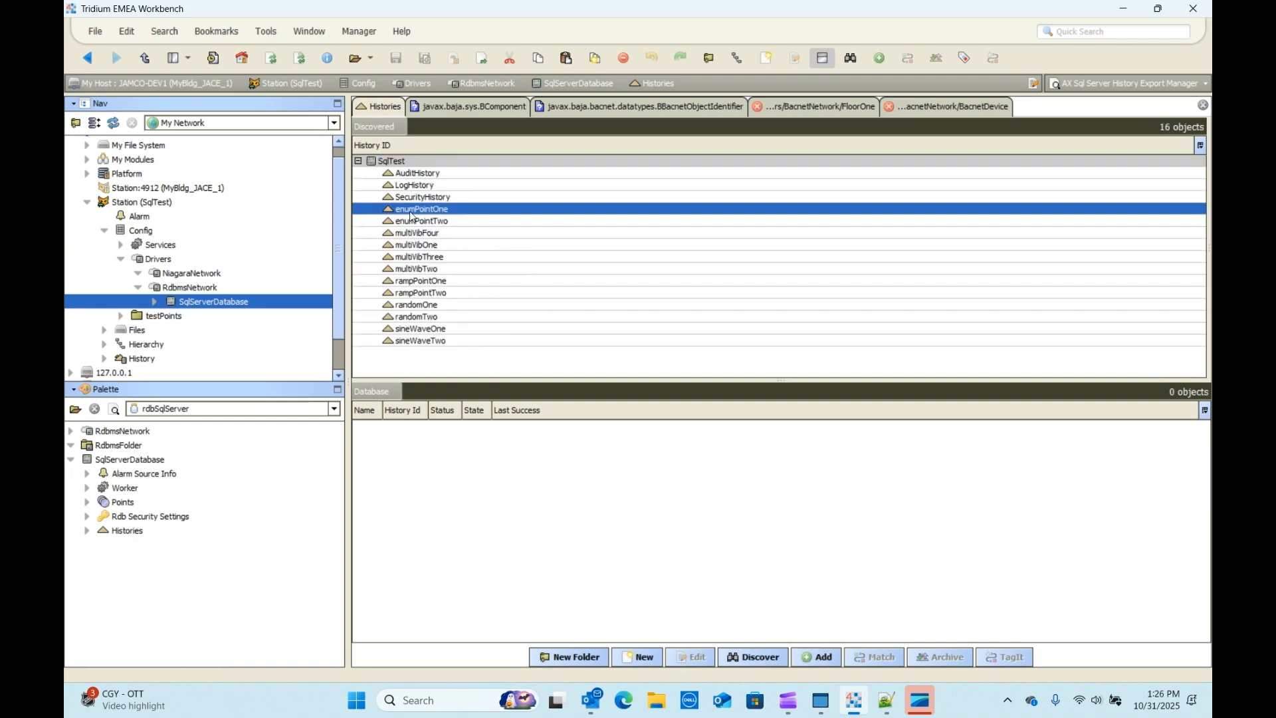
left_click(416, 341, "shift")
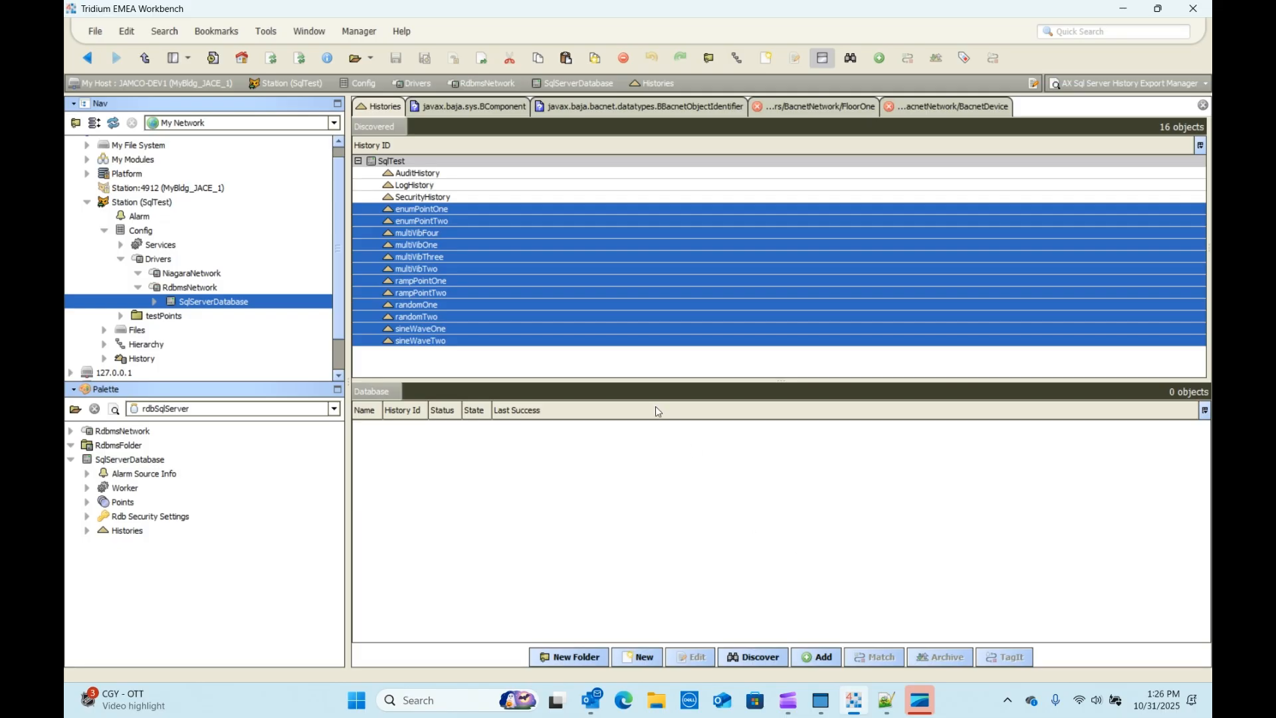
left_click(811, 658)
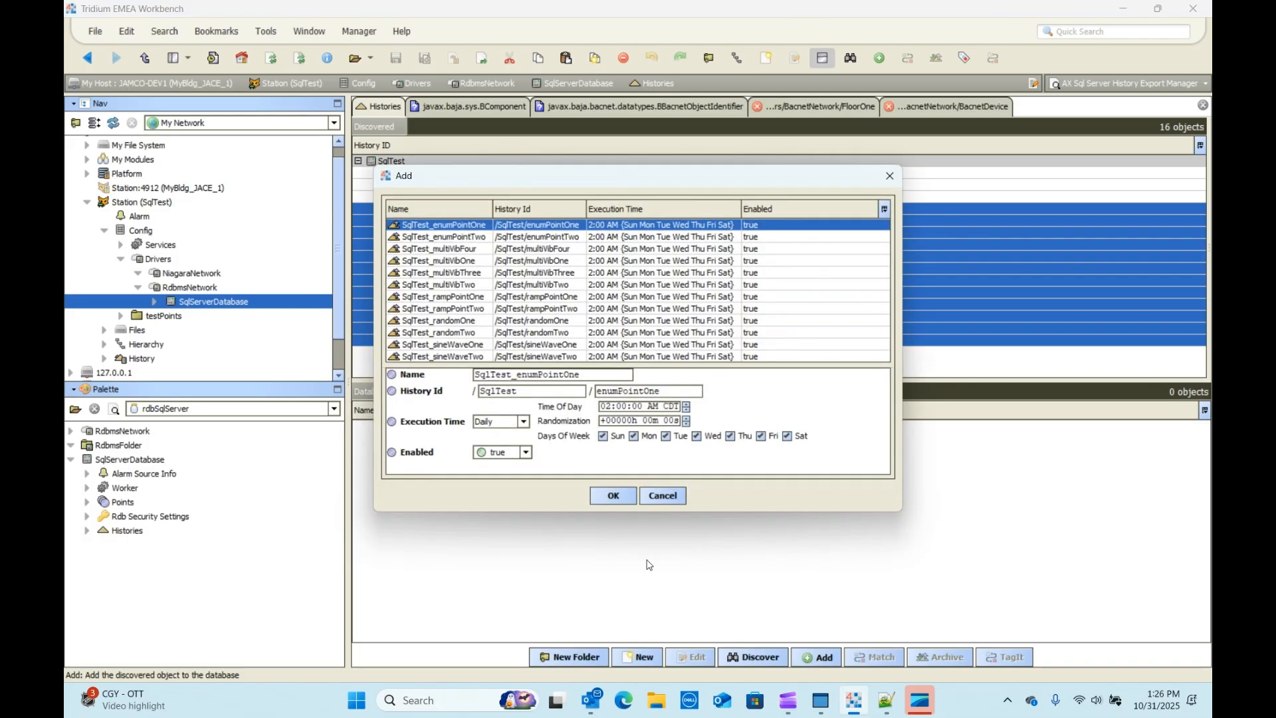
Step: Add all twelve SqlTest histories as exports, each on a 1-minute interval execution time
left_click(447, 358, "shift")
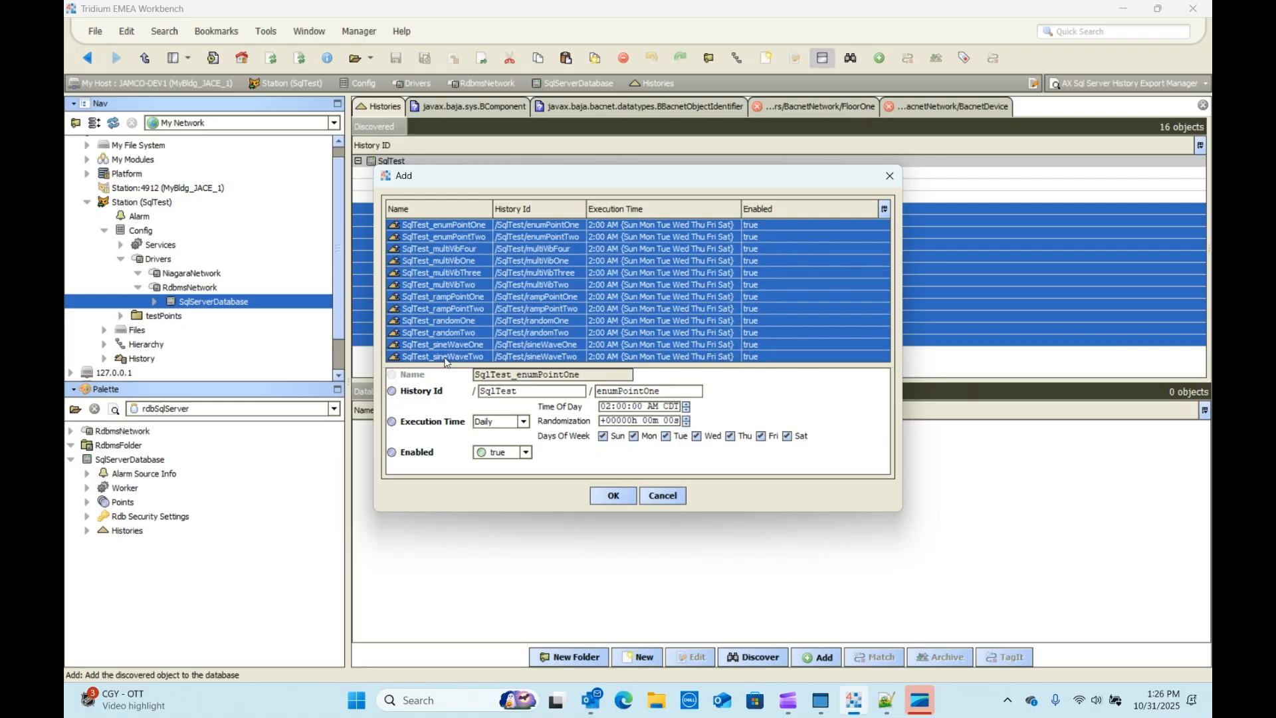
left_click(525, 423)
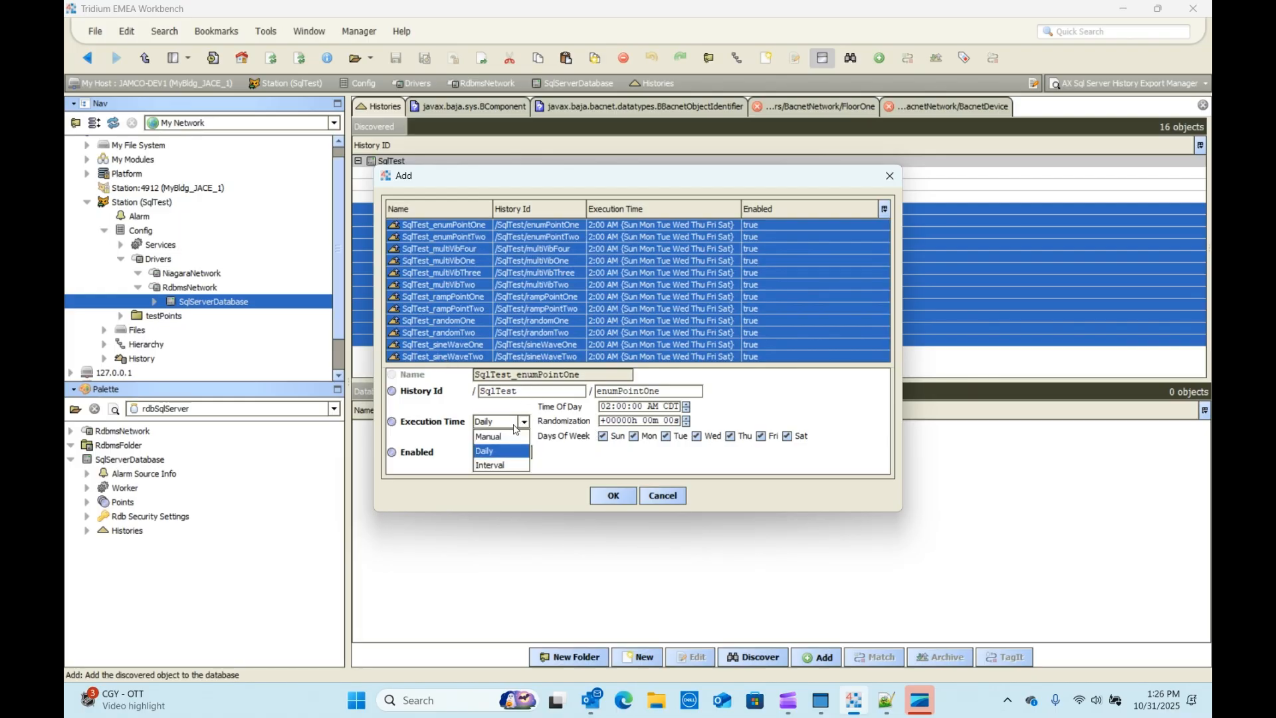
left_click(485, 463)
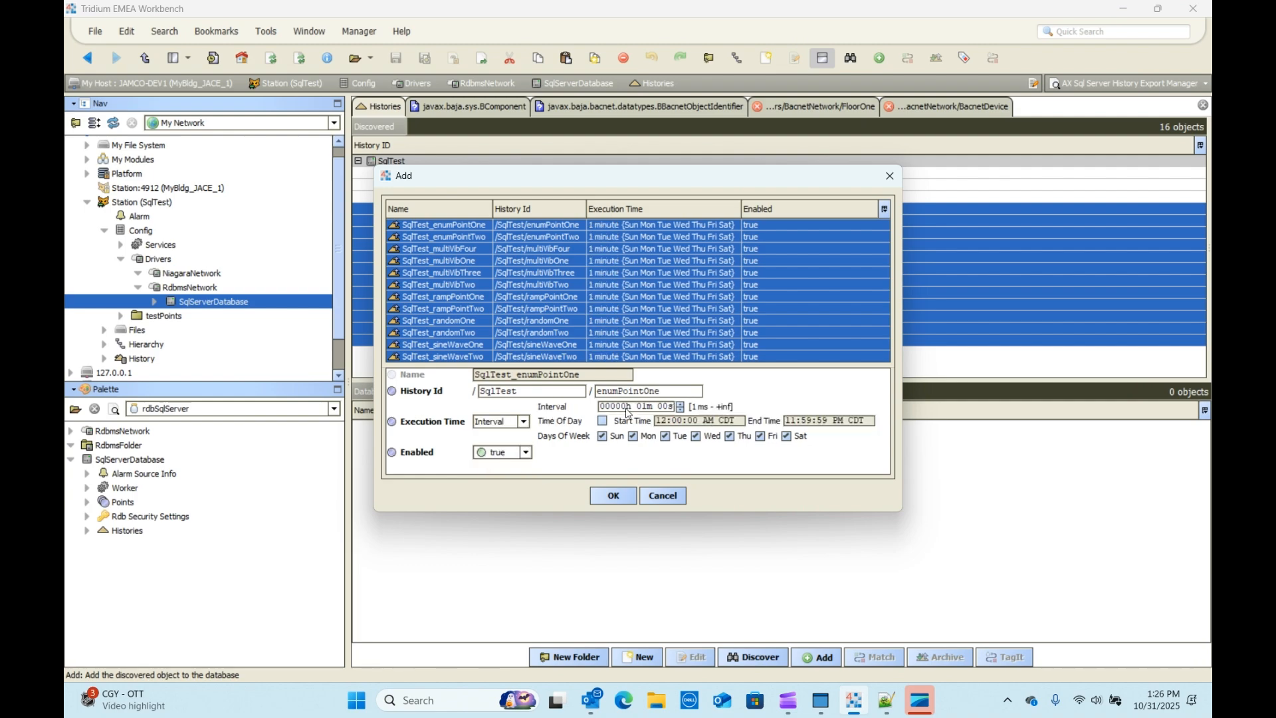
left_click(614, 497)
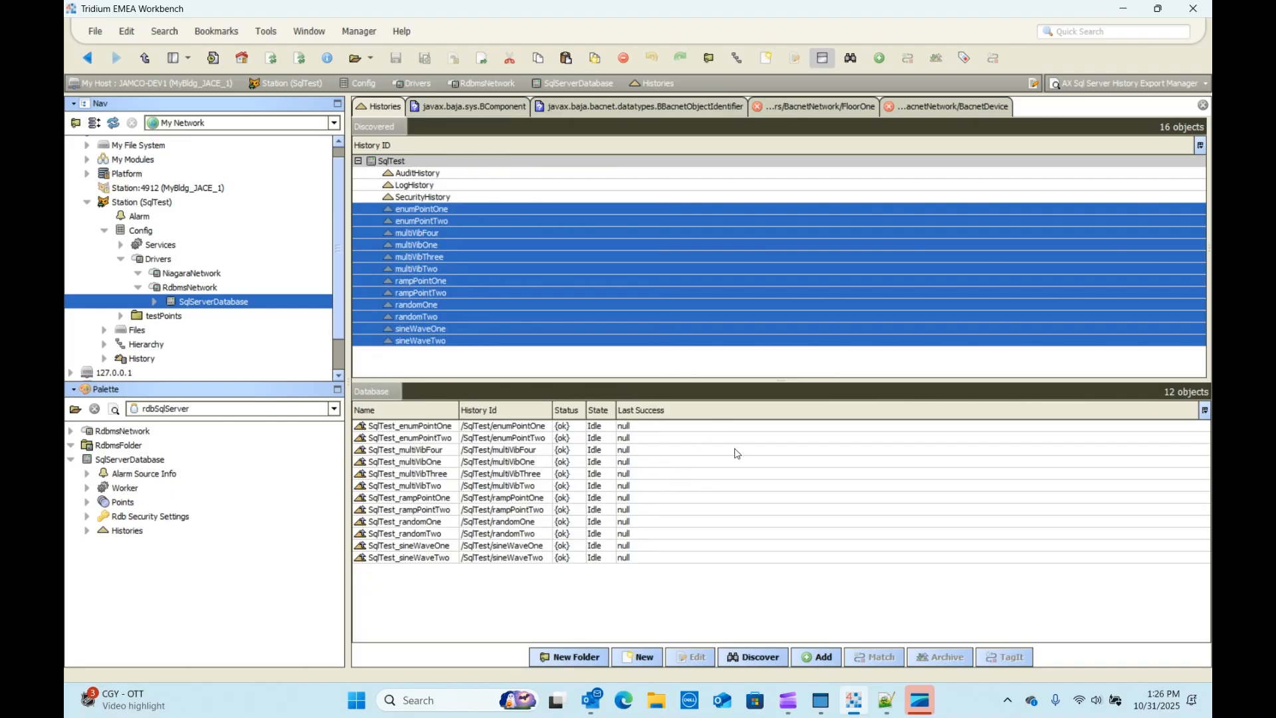
Step: Check the SqlTest_enumPointOne and SqlTest_multiVibTwo exports' Last Success times, then minimize Workbench
left_click(492, 426)
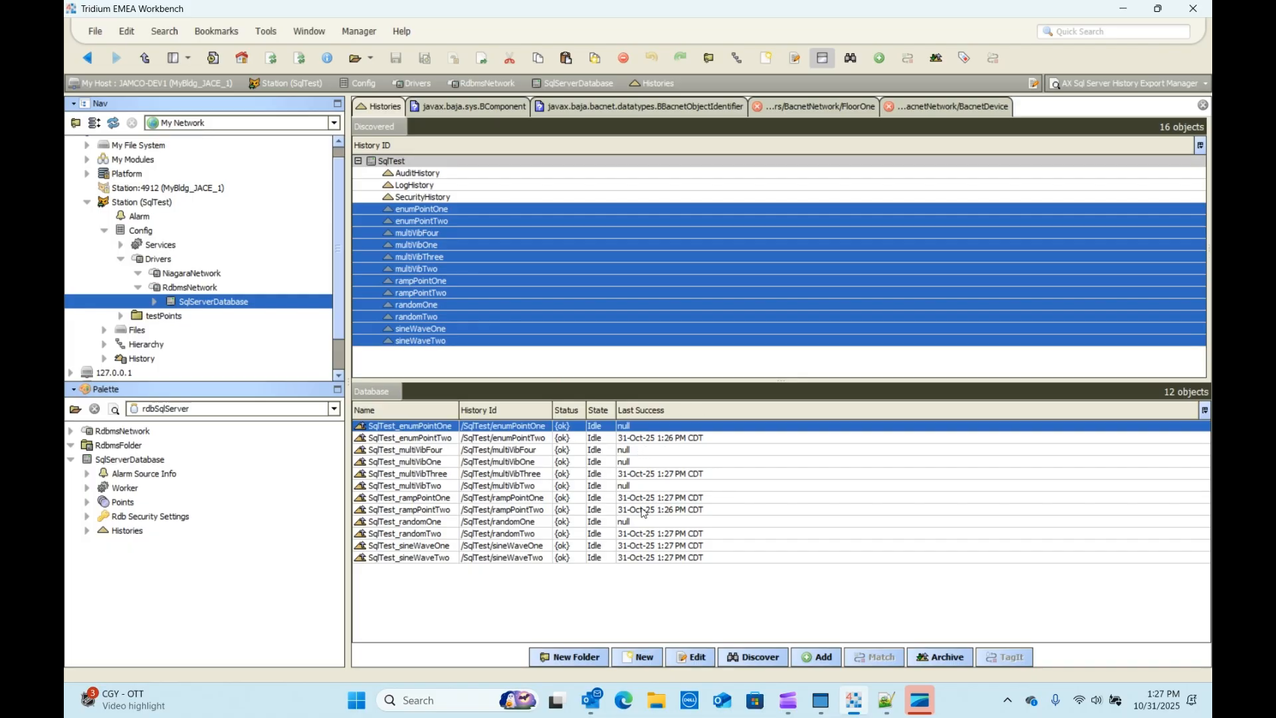
left_click(649, 487)
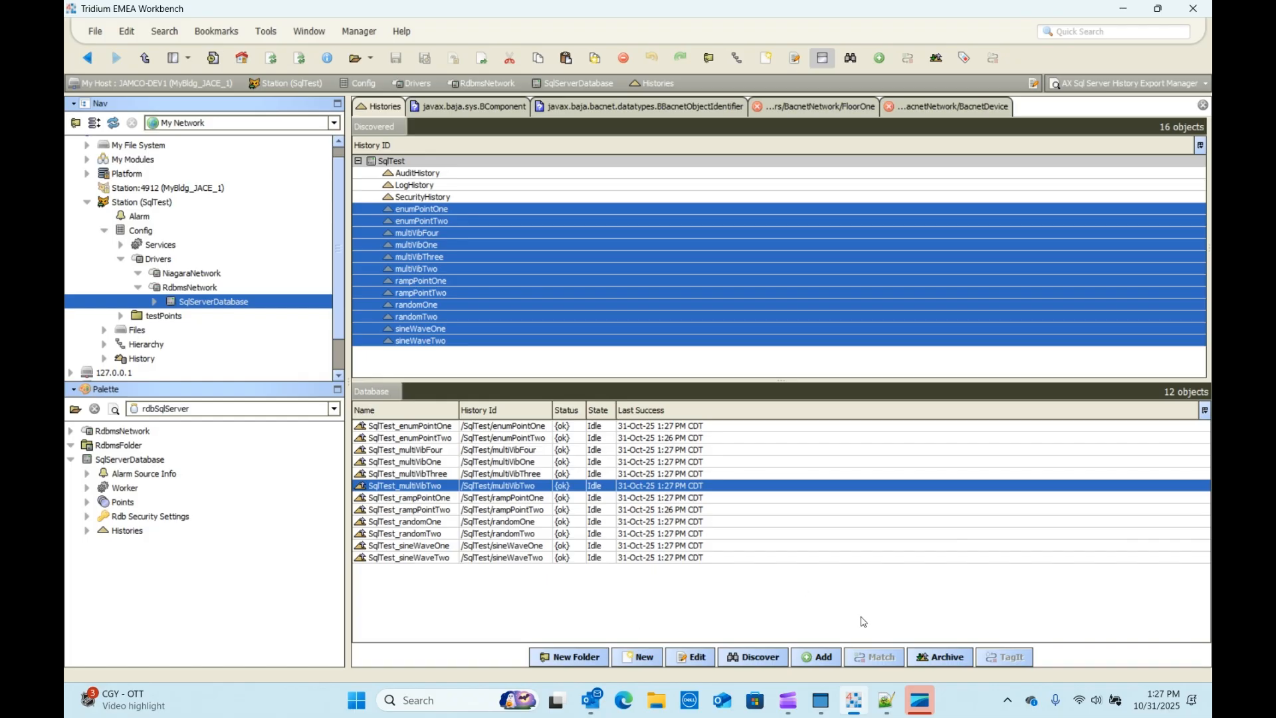
left_click(1123, 8)
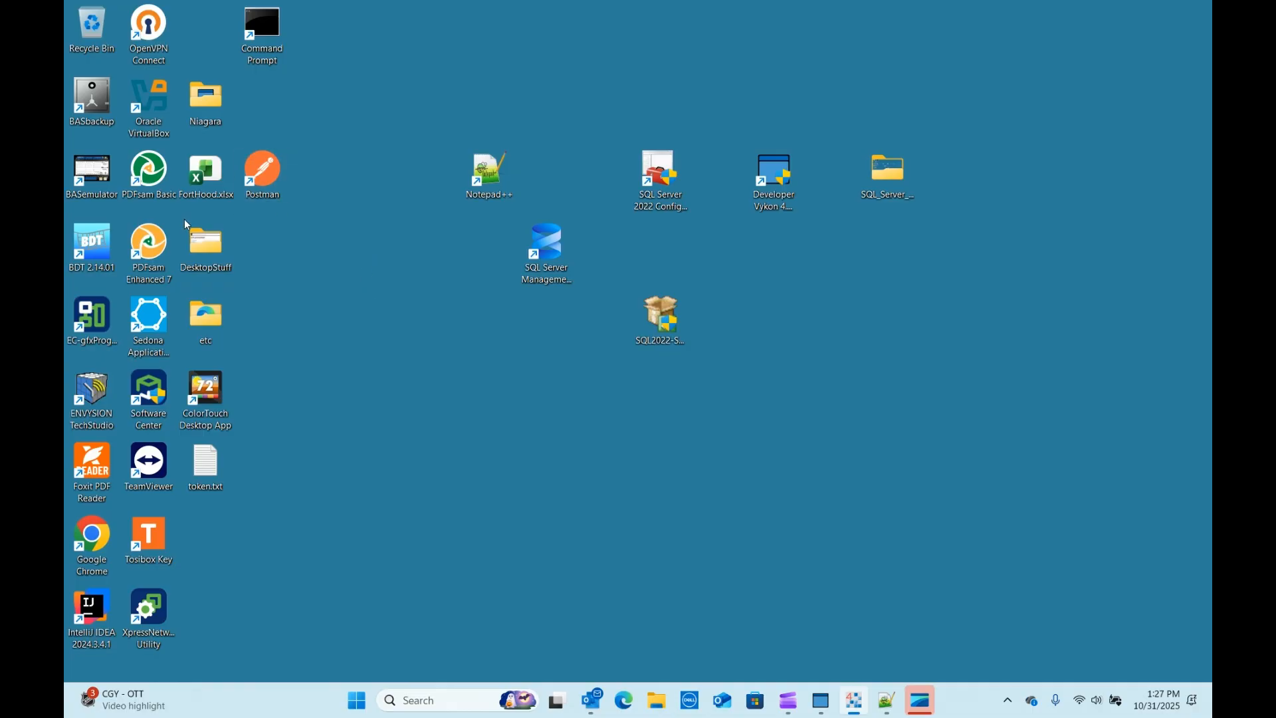
Step: Launch SQL Server Management Studio, connect, and expand Niagara_415's Tables folder
double_click(547, 242)
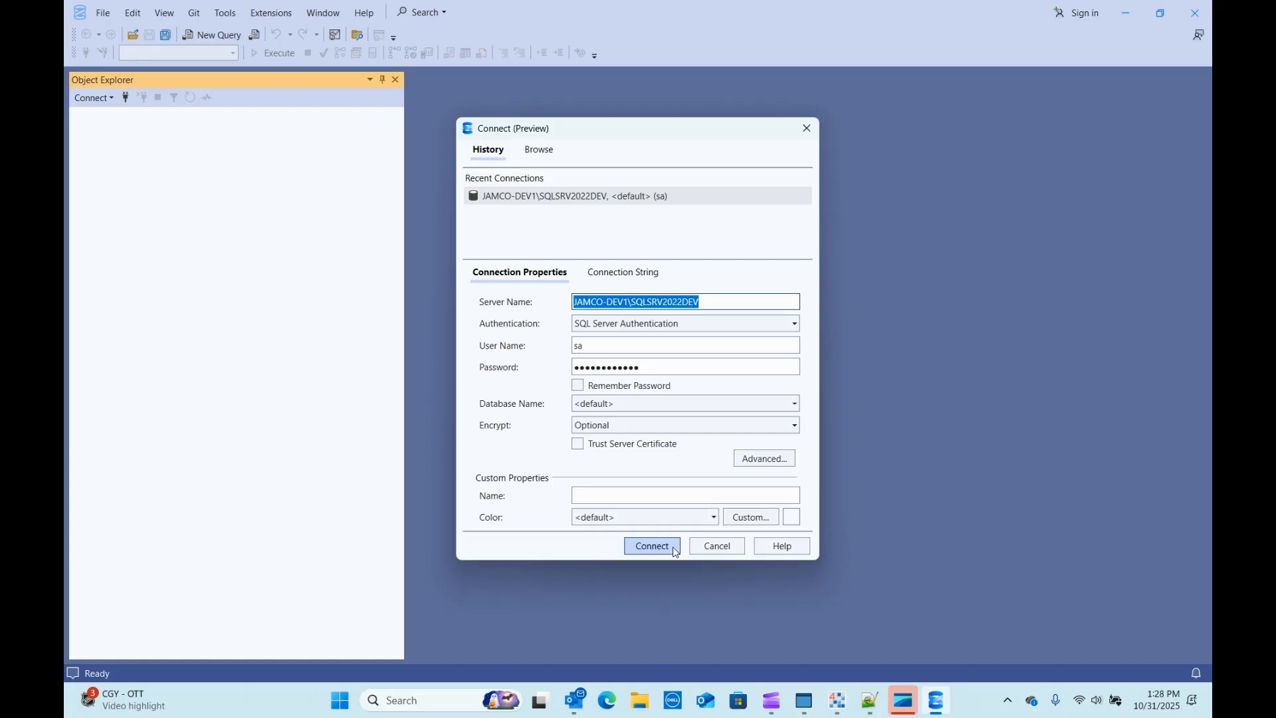
left_click(652, 546)
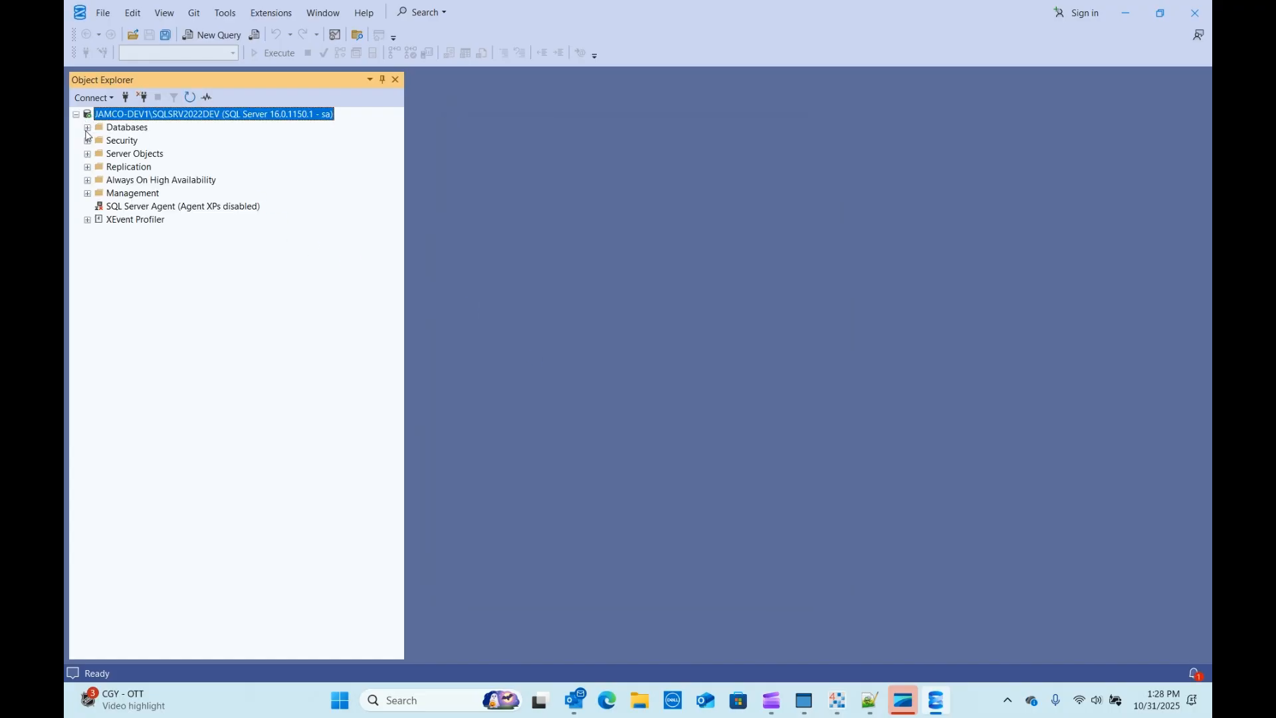
left_click(87, 129)
left_click(99, 168)
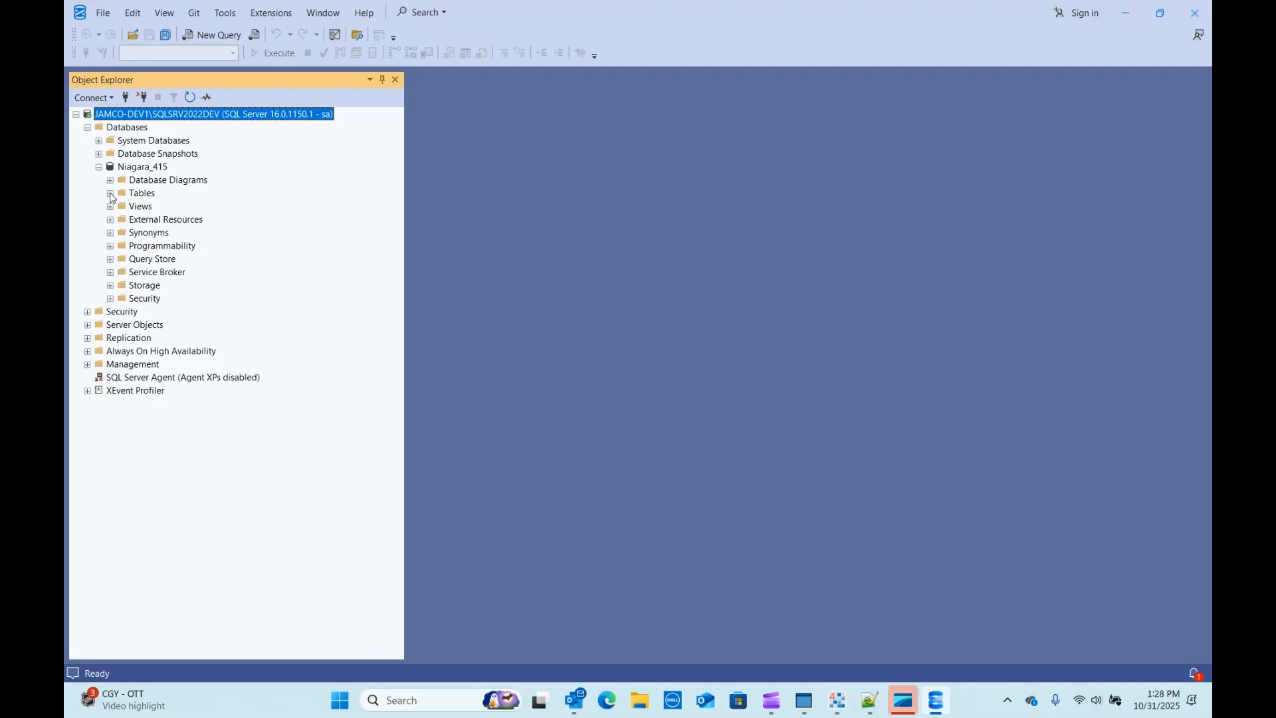
left_click(110, 193)
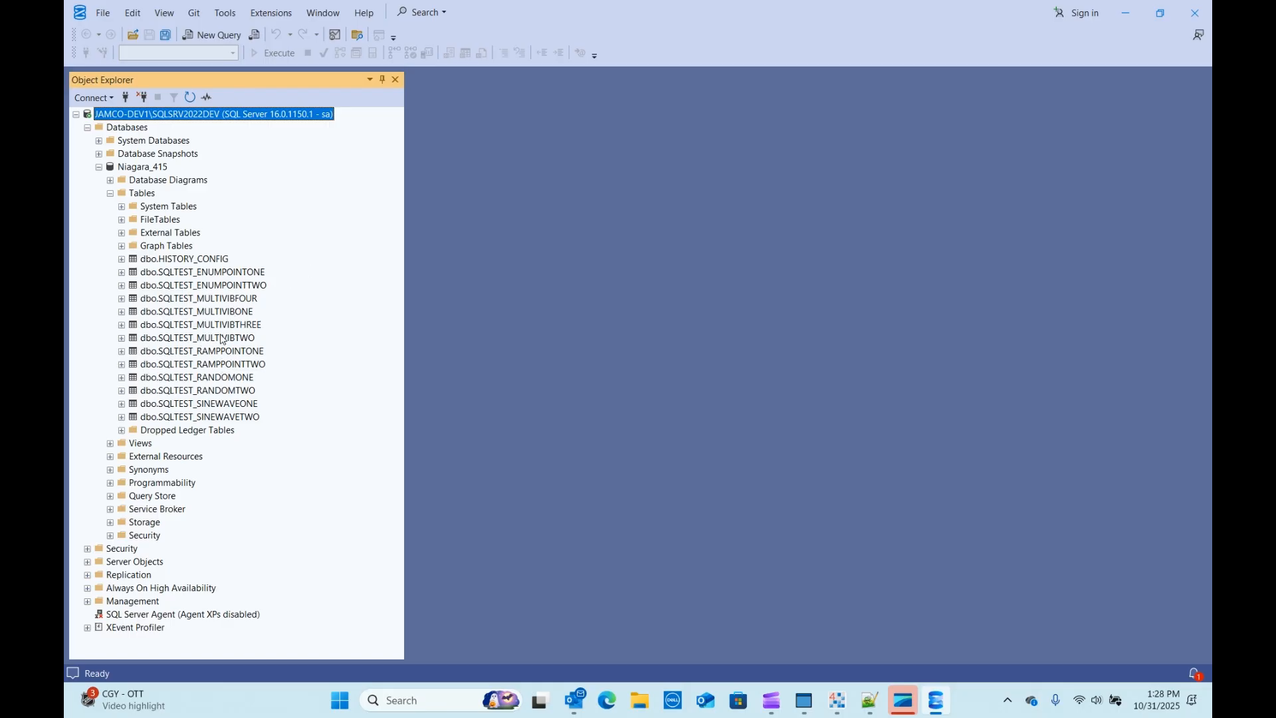
Step: Select the top 1000 rows of dbo.SQLTEST_RAMPPOINTONE
left_click(214, 354)
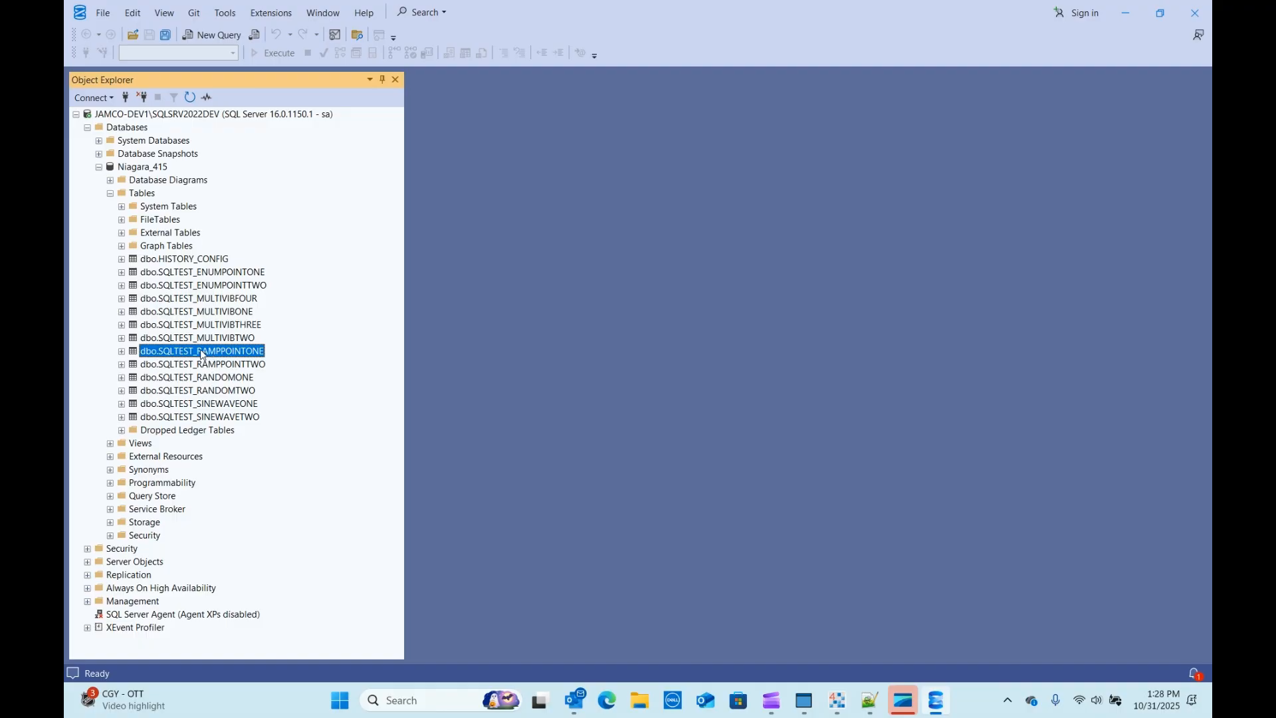
right_click(202, 354)
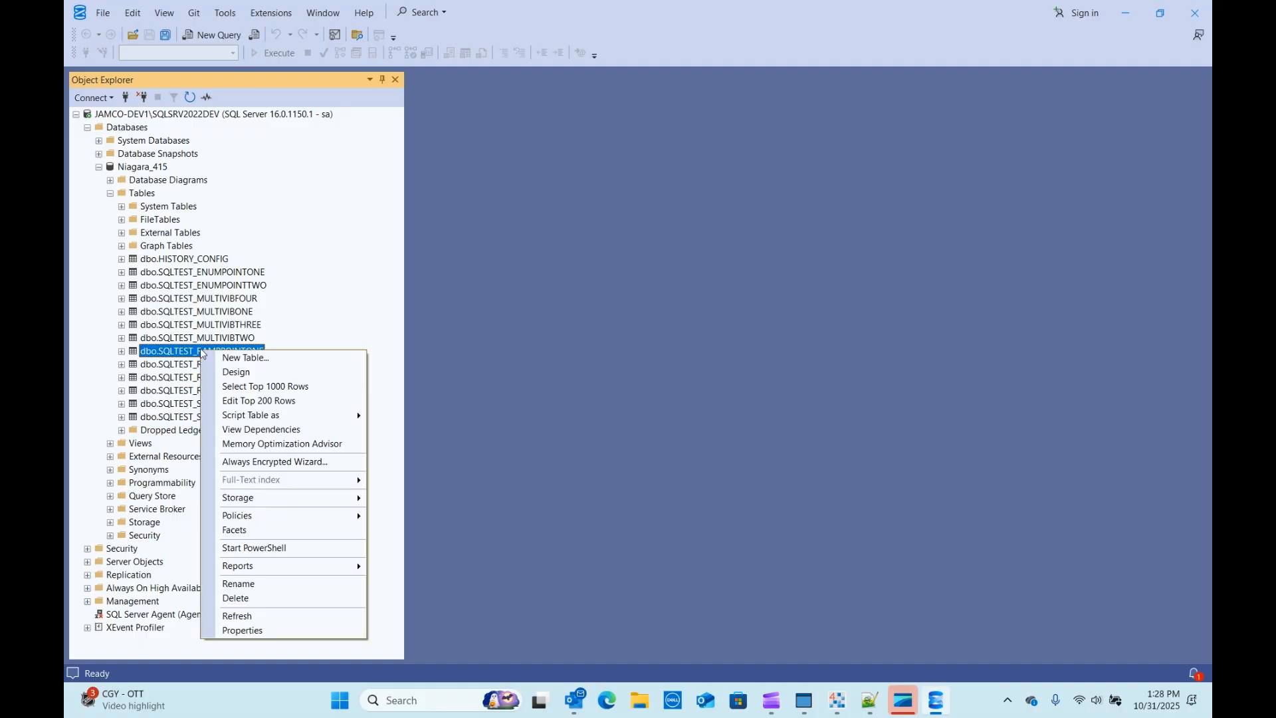
left_click(262, 384)
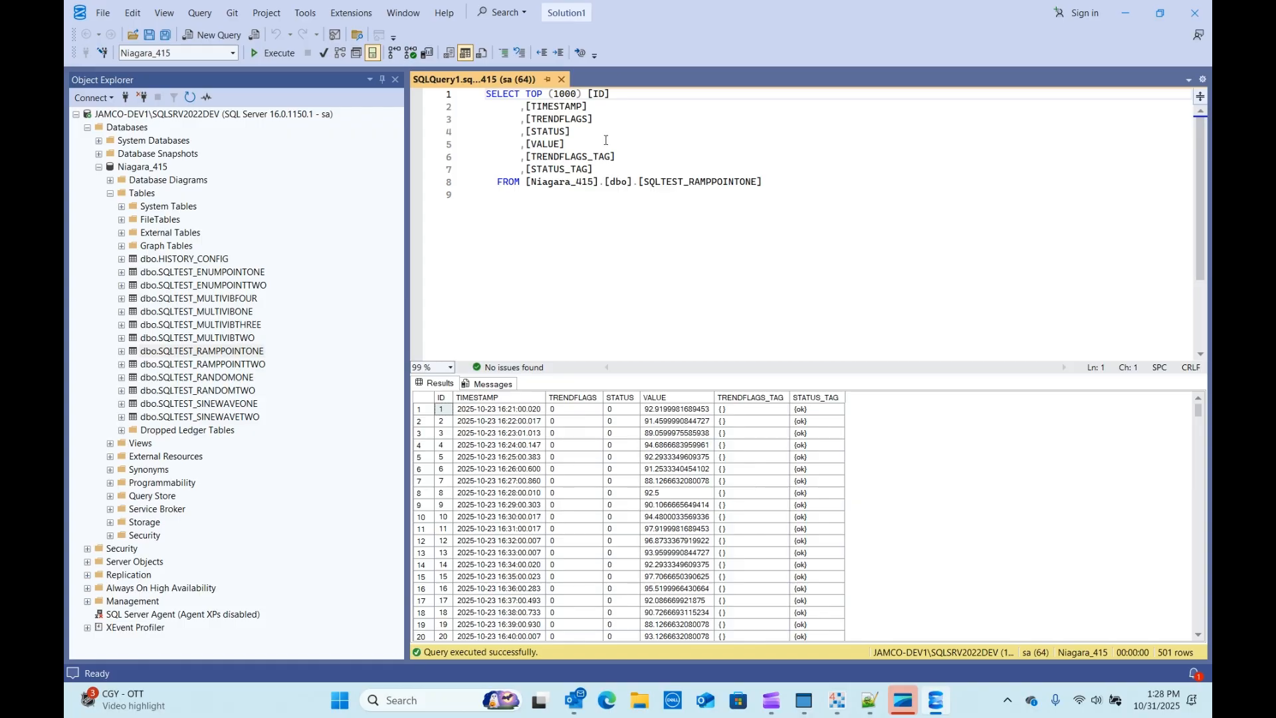
Step: Review the 501 SQLTEST_RAMPPOINTONE rows, then bring up the SQLTEST_RANDOMONE table's menu
scroll(698, 428, "down", 6)
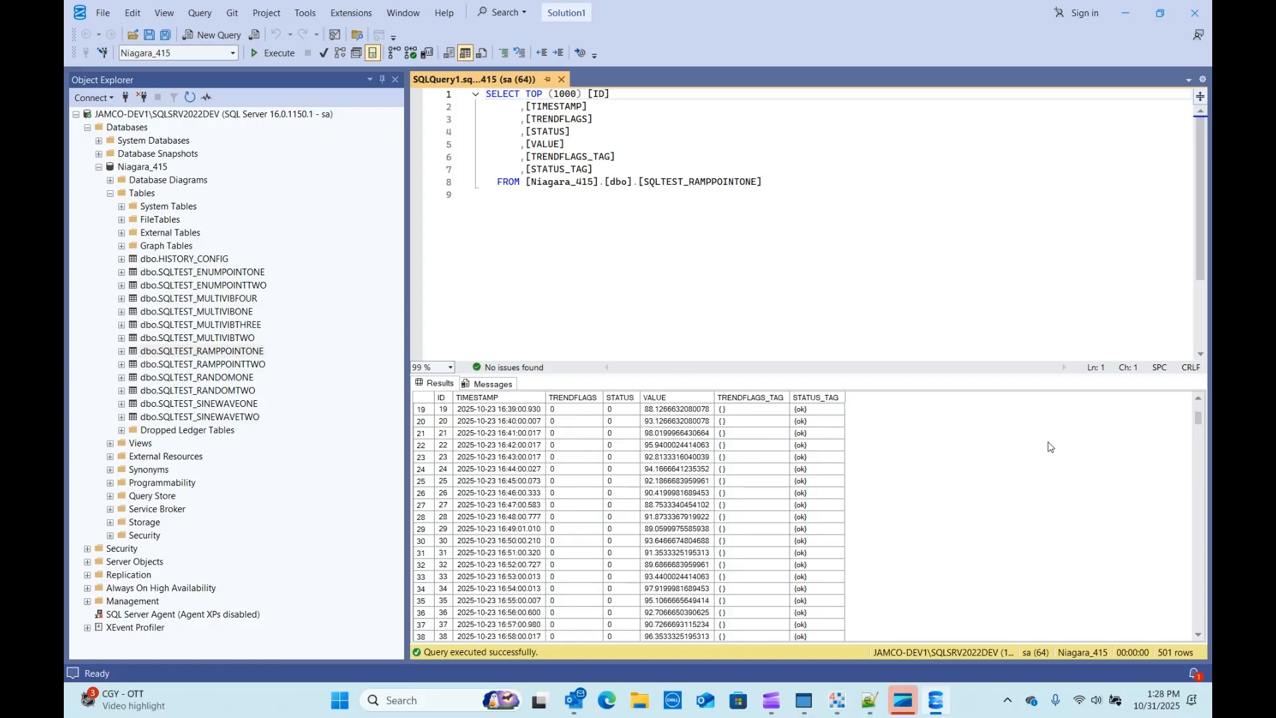
left_click_drag(1197, 420, 1197, 622)
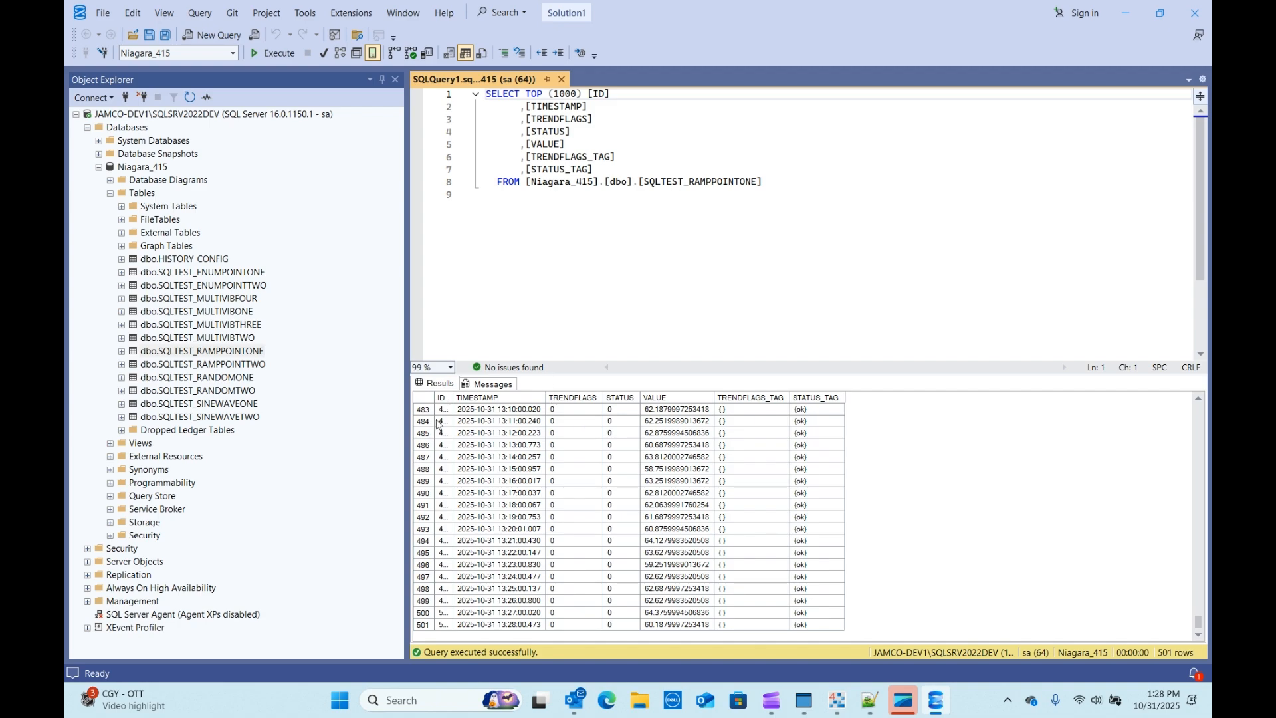
left_click_drag(438, 397, 497, 399)
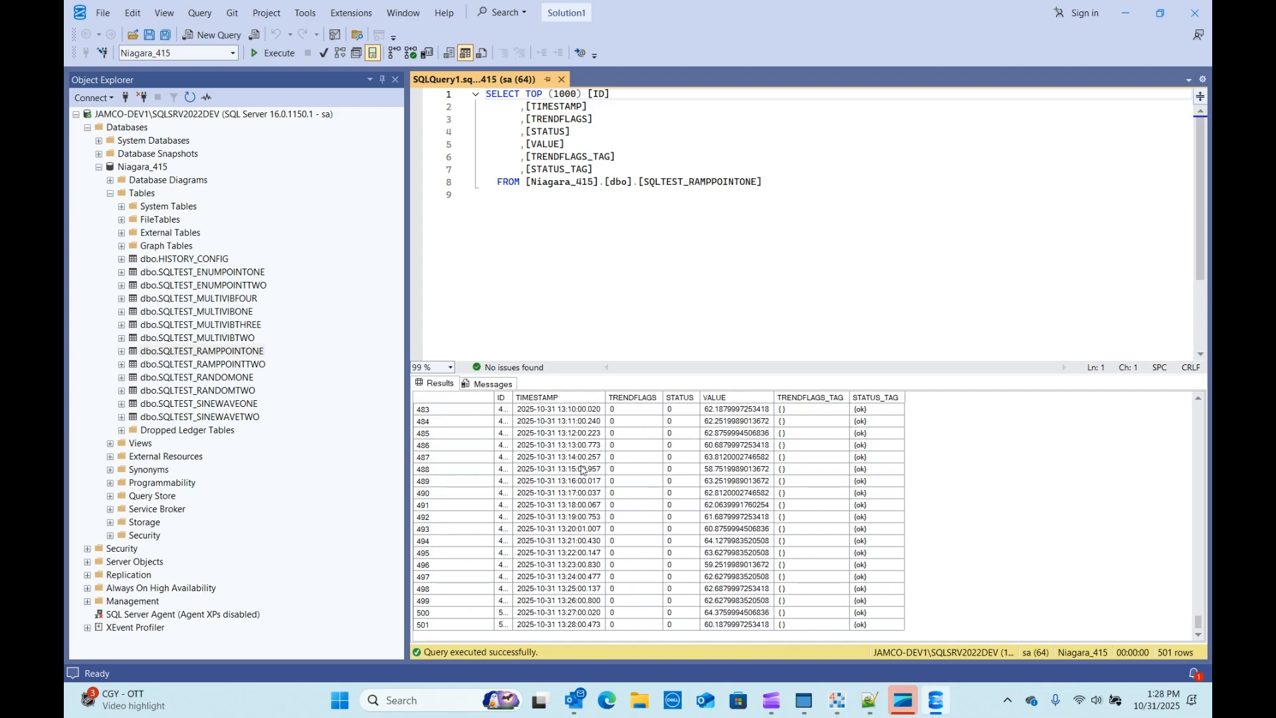
scroll(582, 470, "up", 20)
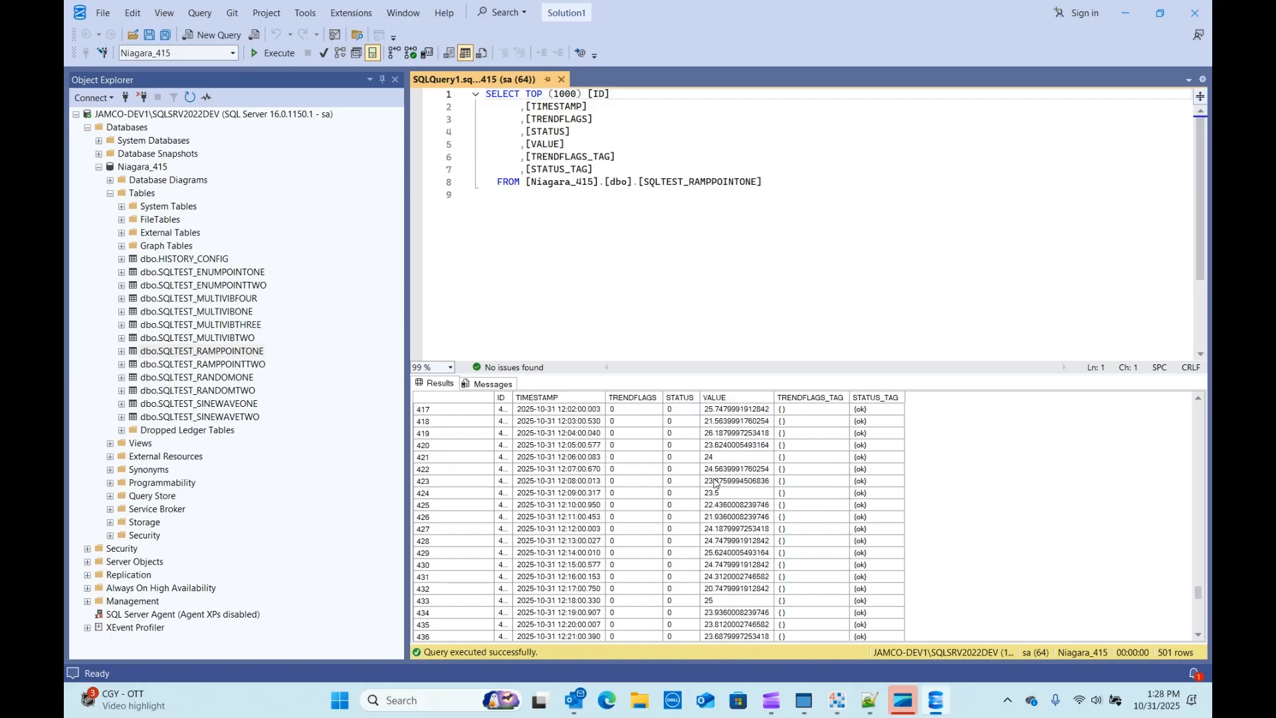
scroll(1123, 543, "up", 3)
left_click_drag(1198, 589, 1198, 411)
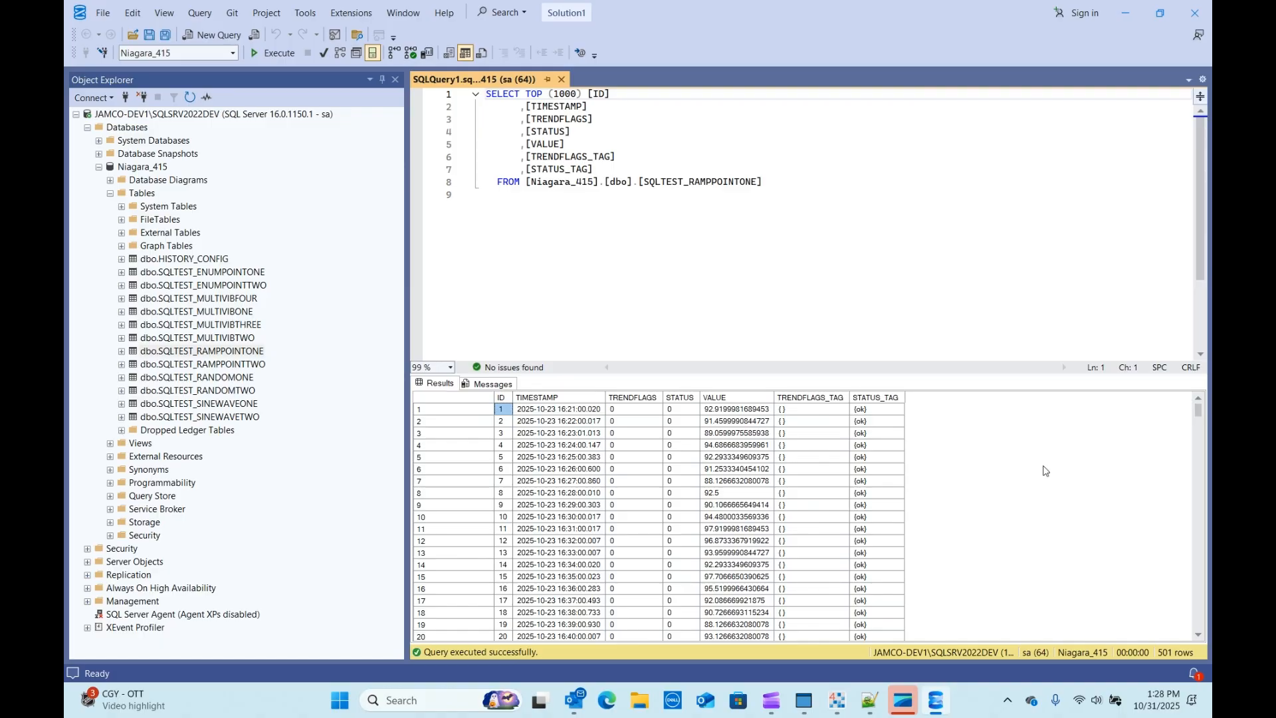
scroll(689, 547, "down", 18)
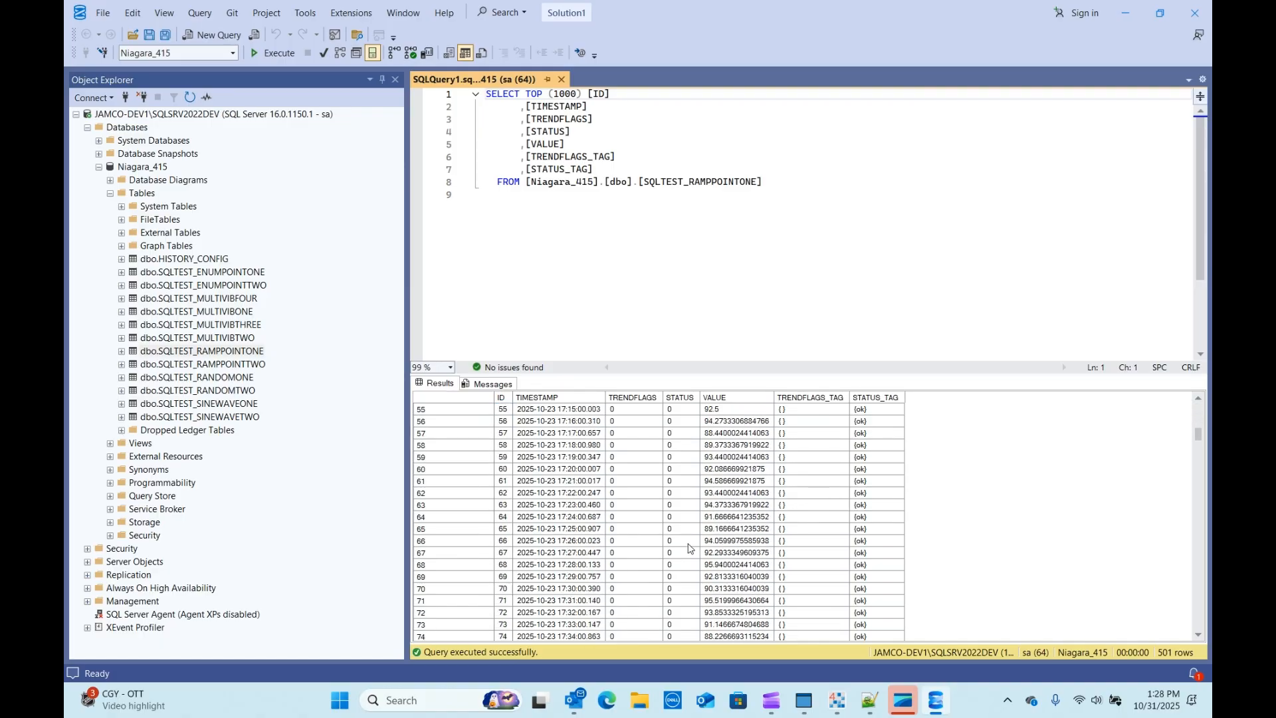
right_click(197, 378)
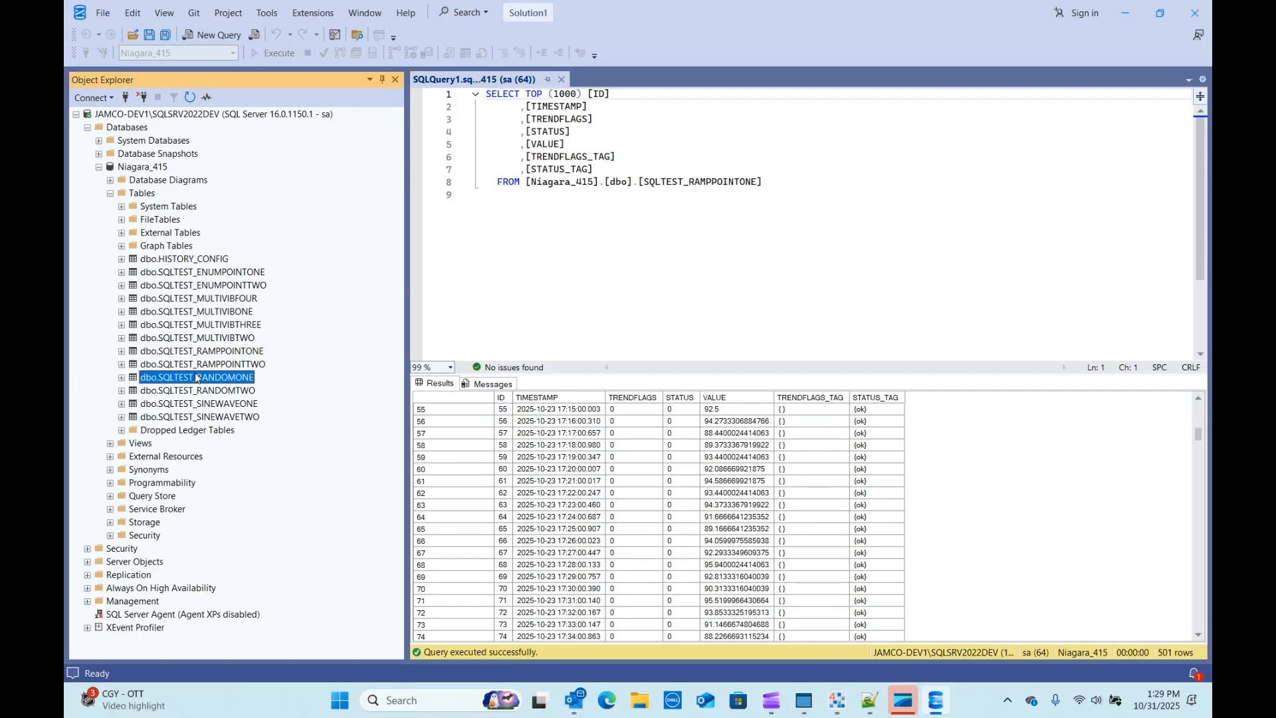
left_click(247, 410)
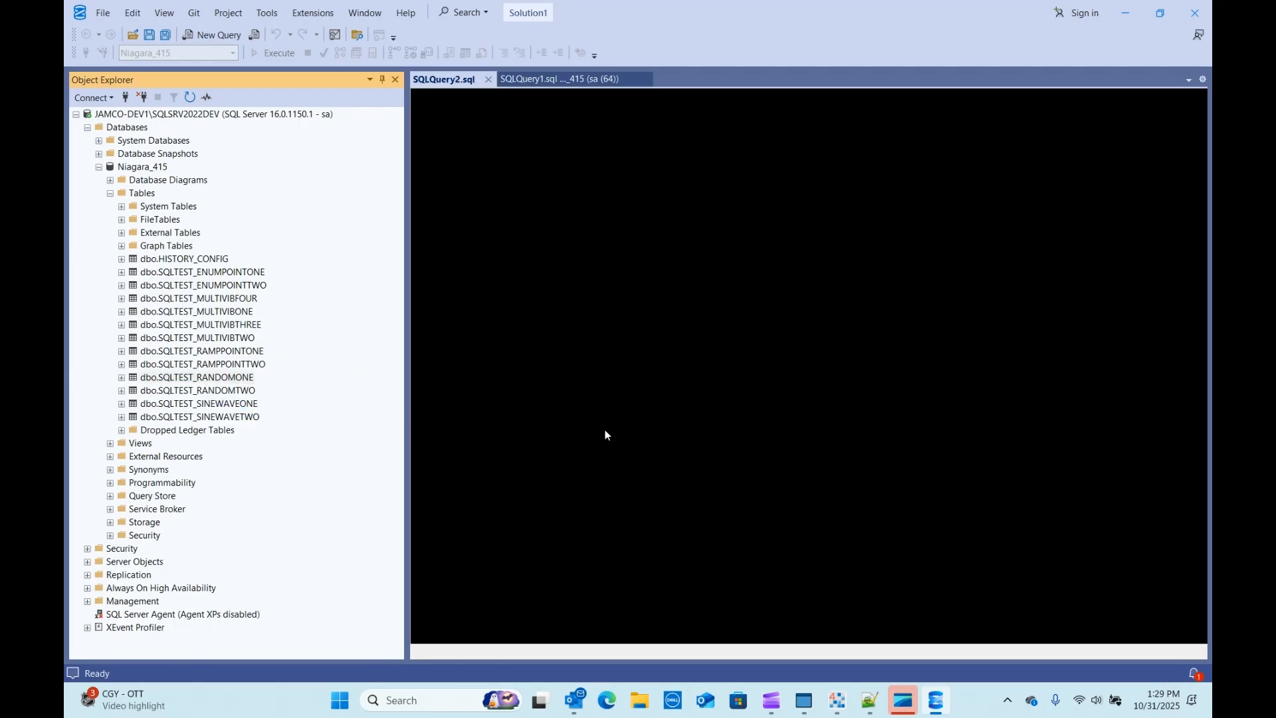
left_click_drag(1198, 412, 1202, 634)
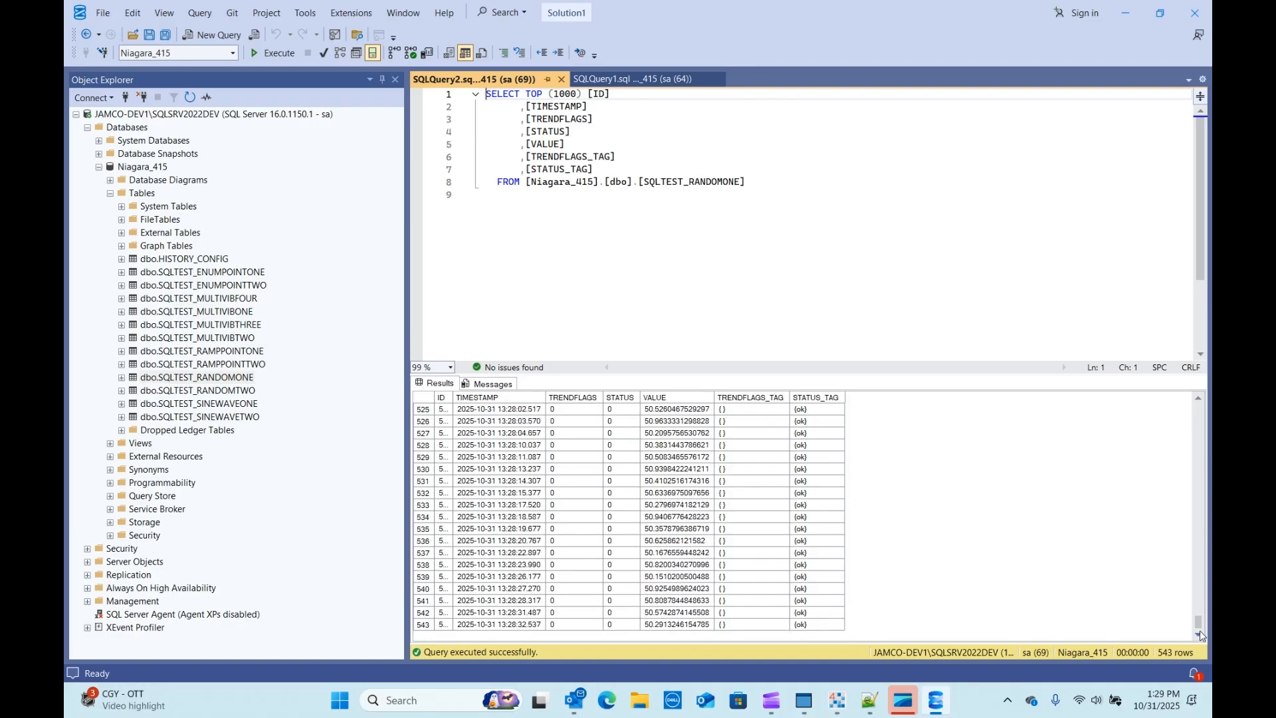
scroll(629, 457, "up", 20)
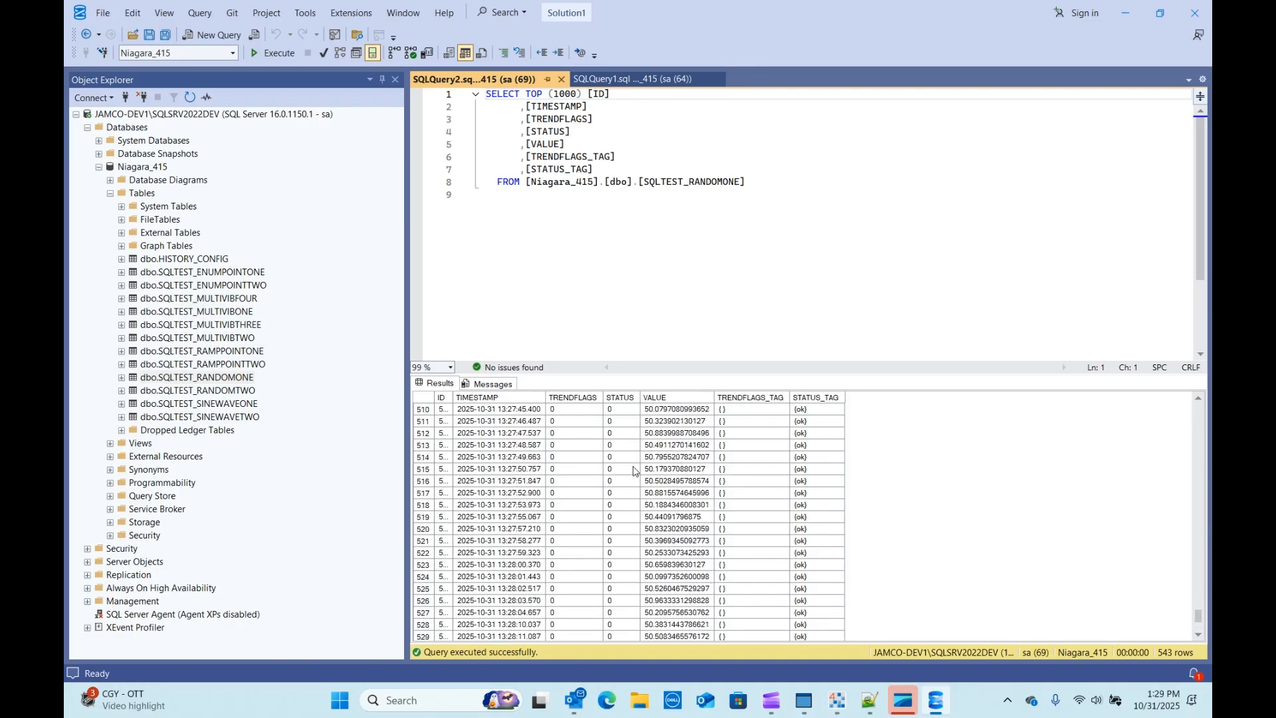
scroll(629, 457, "down", 16)
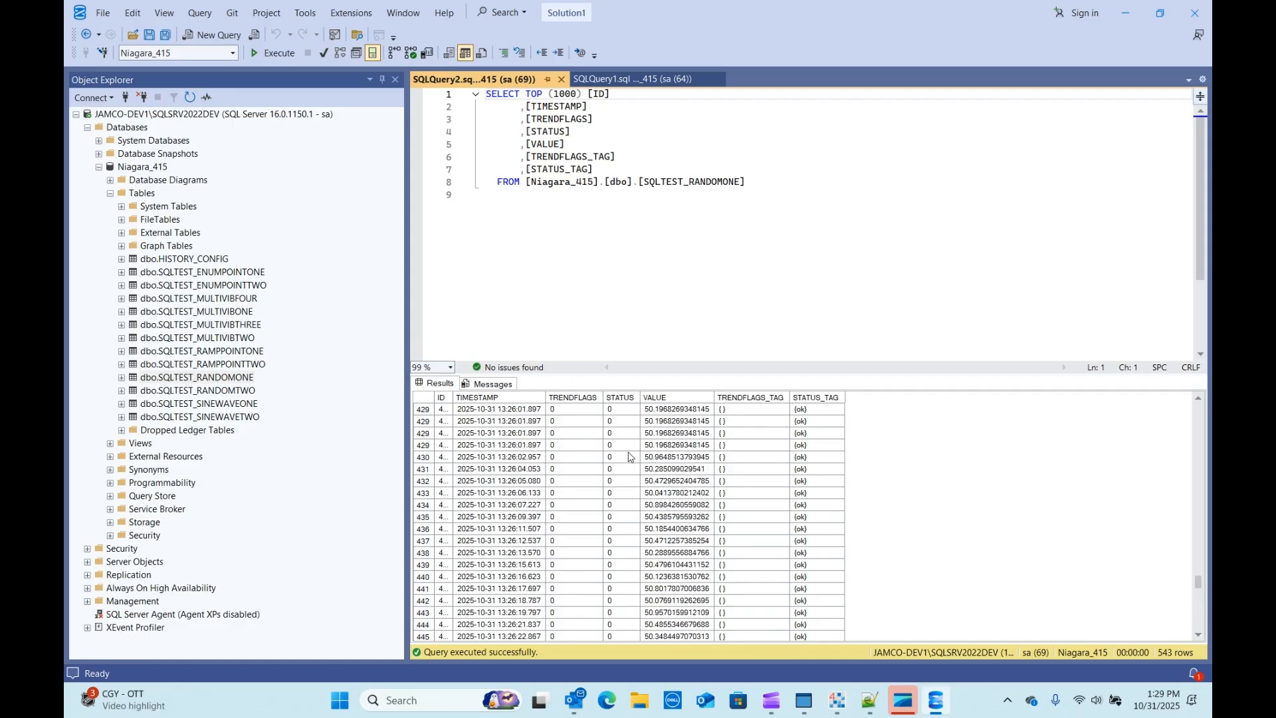
scroll(625, 465, "down", 11)
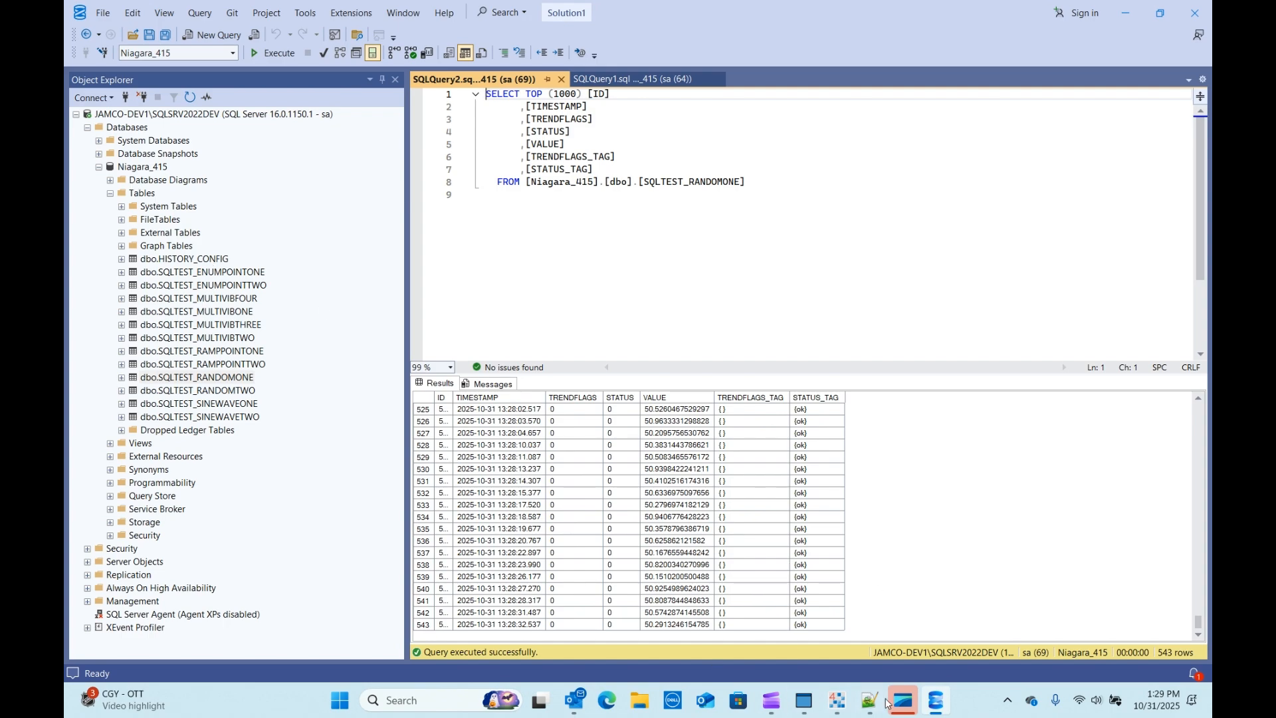
mouse_move(904, 710)
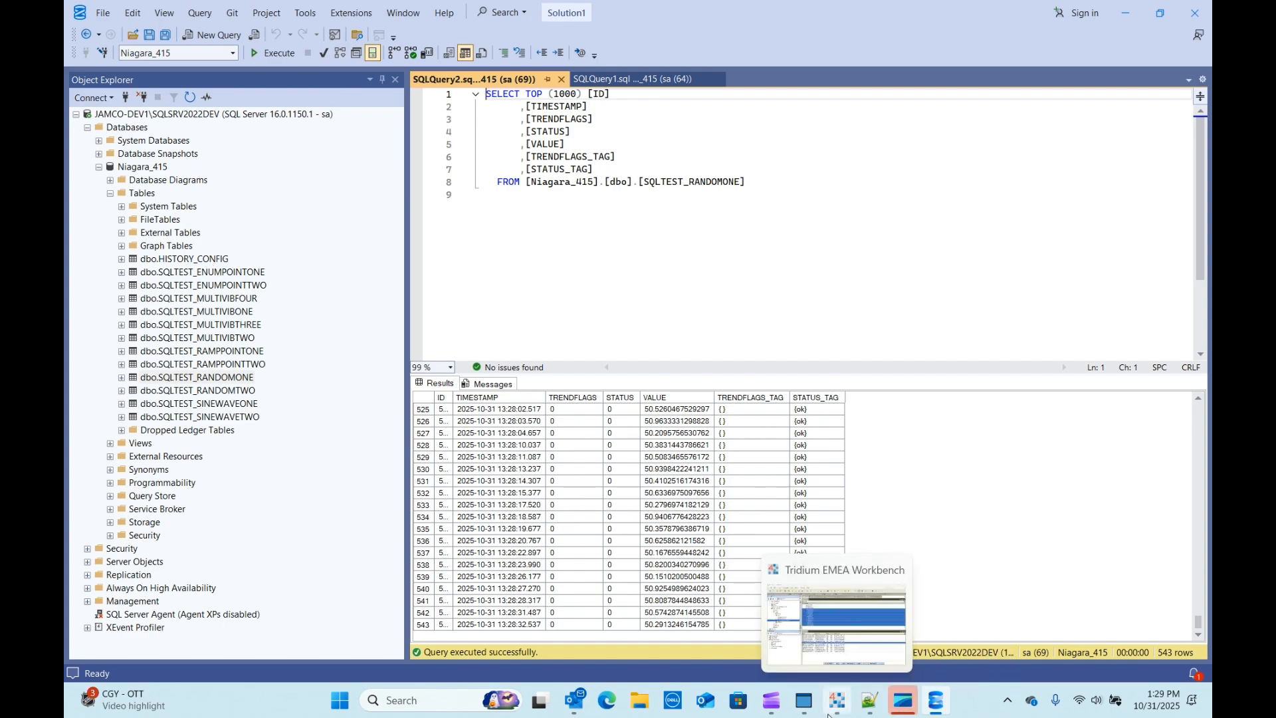
Step: Set the SqlServerDatabase Export Mode to By History Type and save
left_click(837, 618)
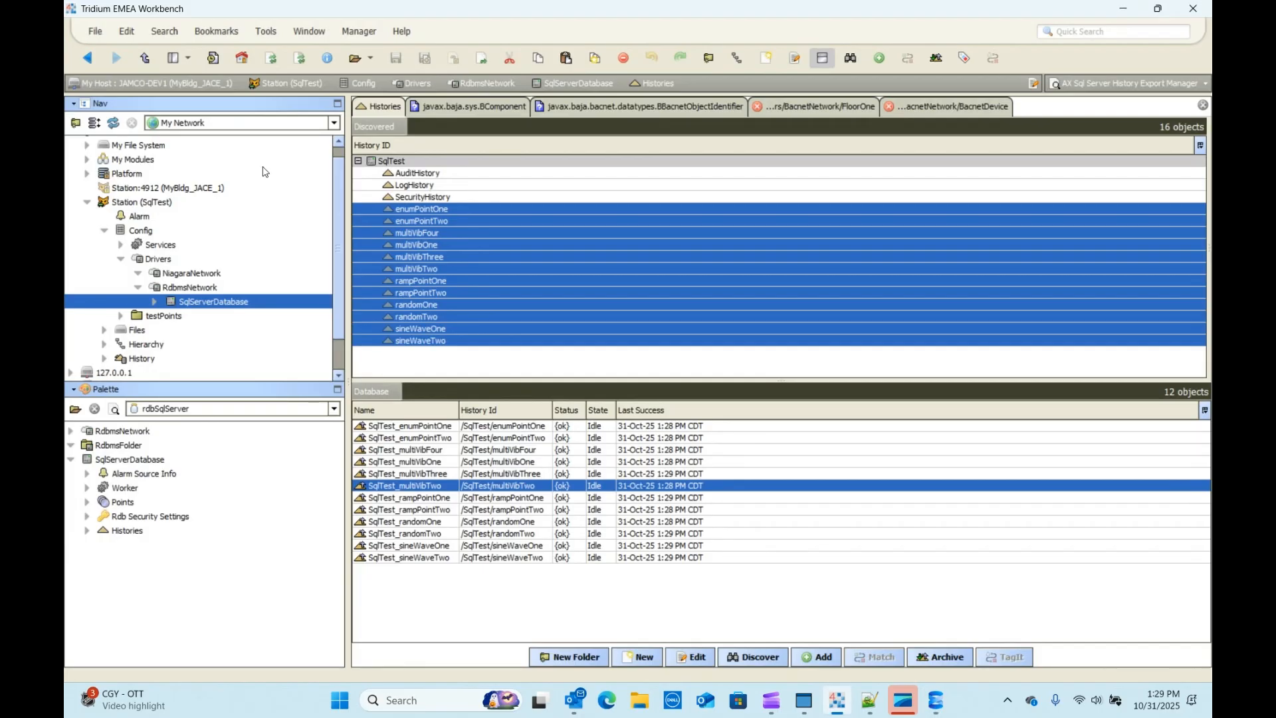
double_click(177, 303)
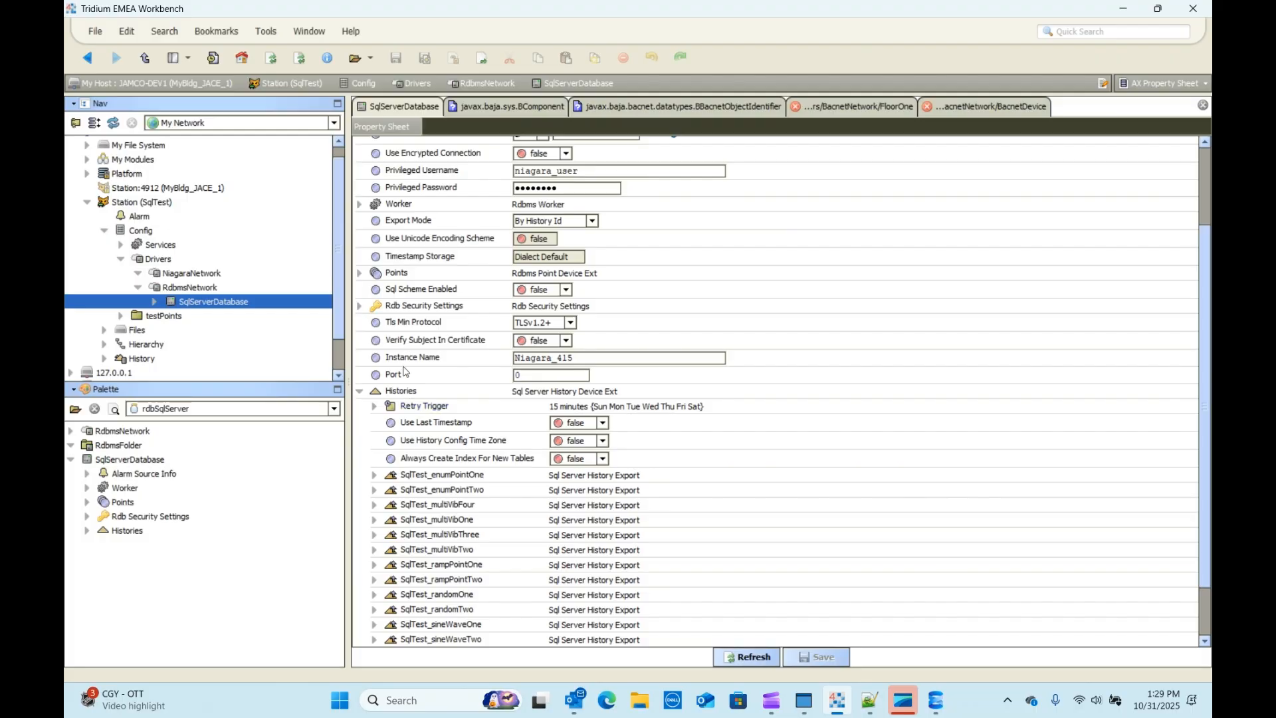
left_click(360, 391)
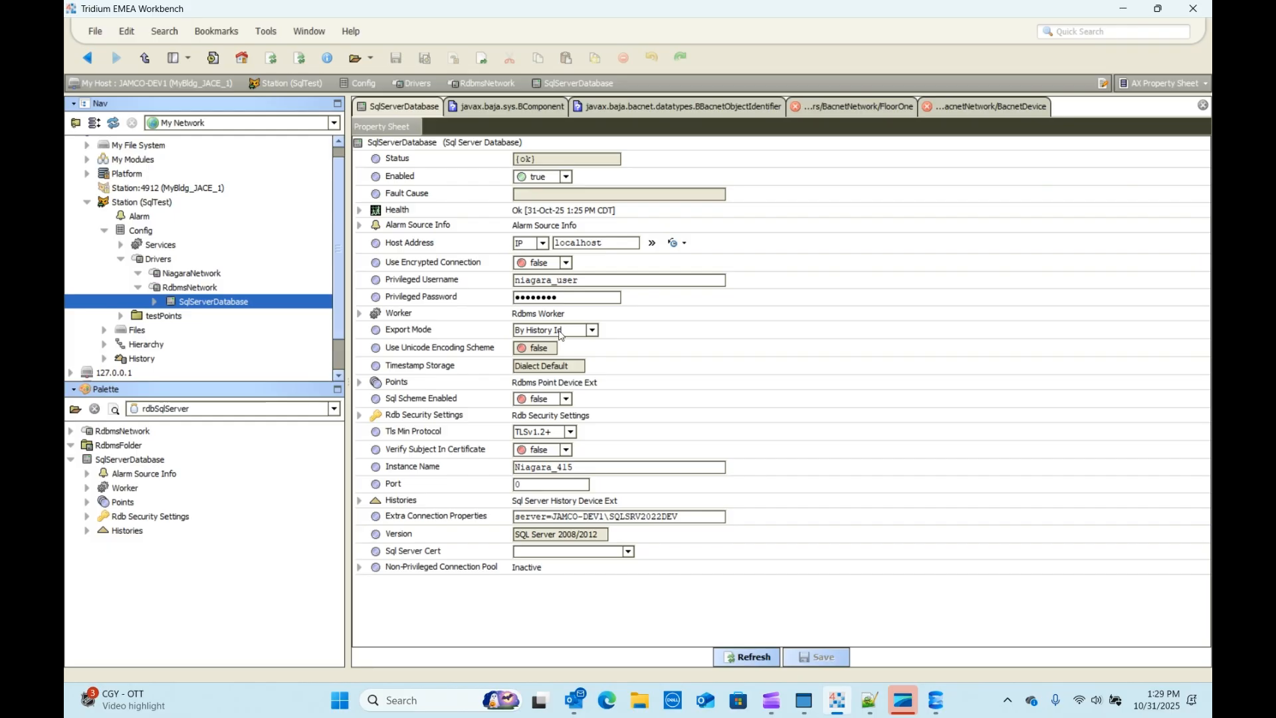
left_click(589, 332)
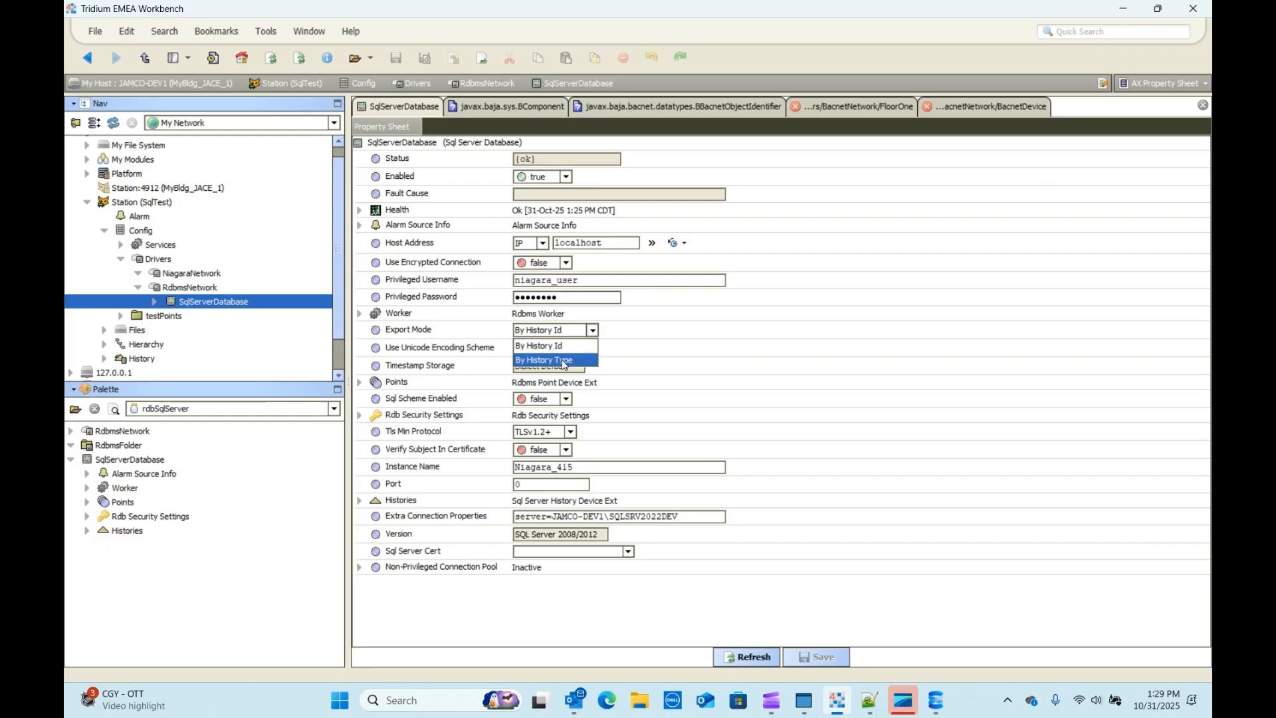
left_click(563, 361)
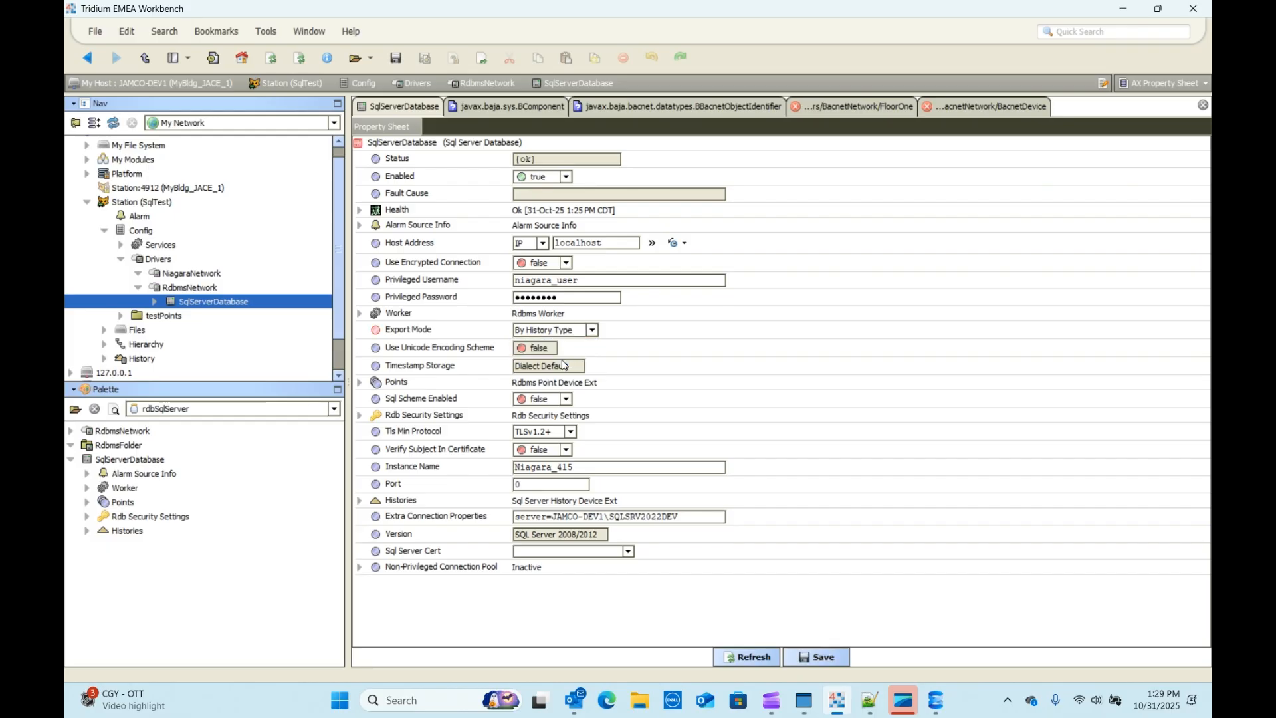
left_click(830, 660)
Step: Select all 12 SqlTest history exports and archive them again
left_click(402, 503)
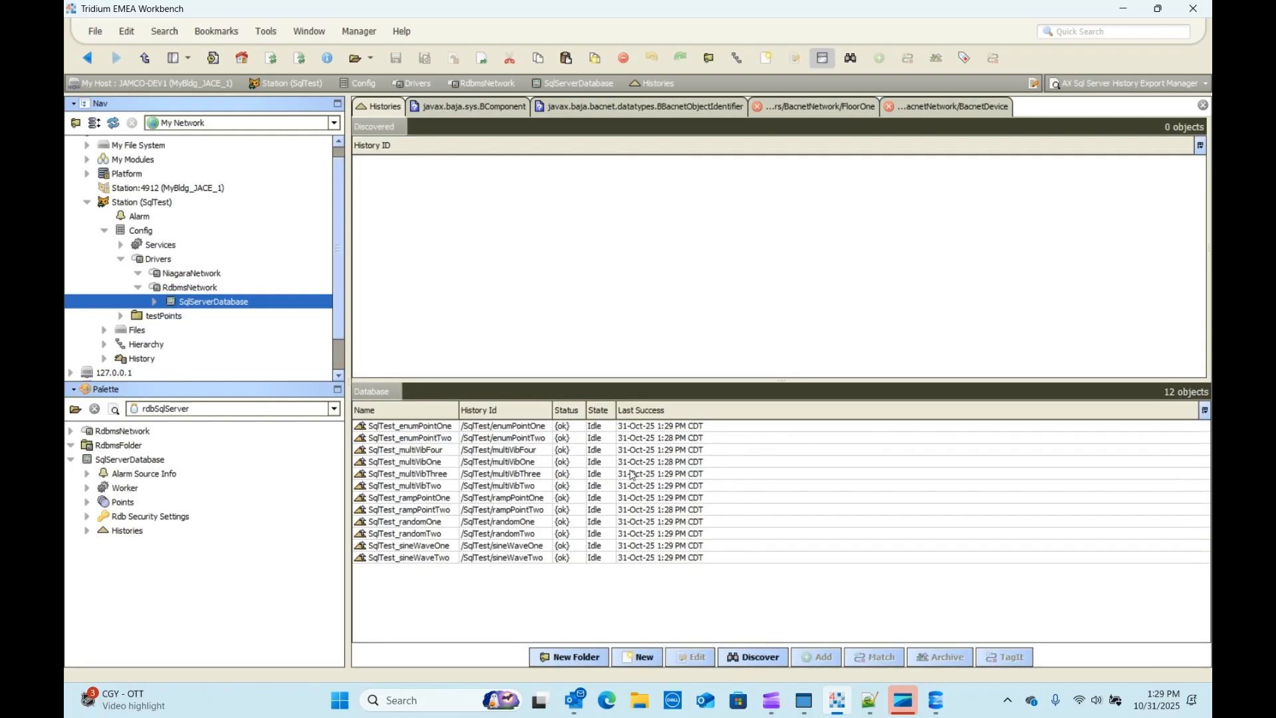
left_click(549, 427)
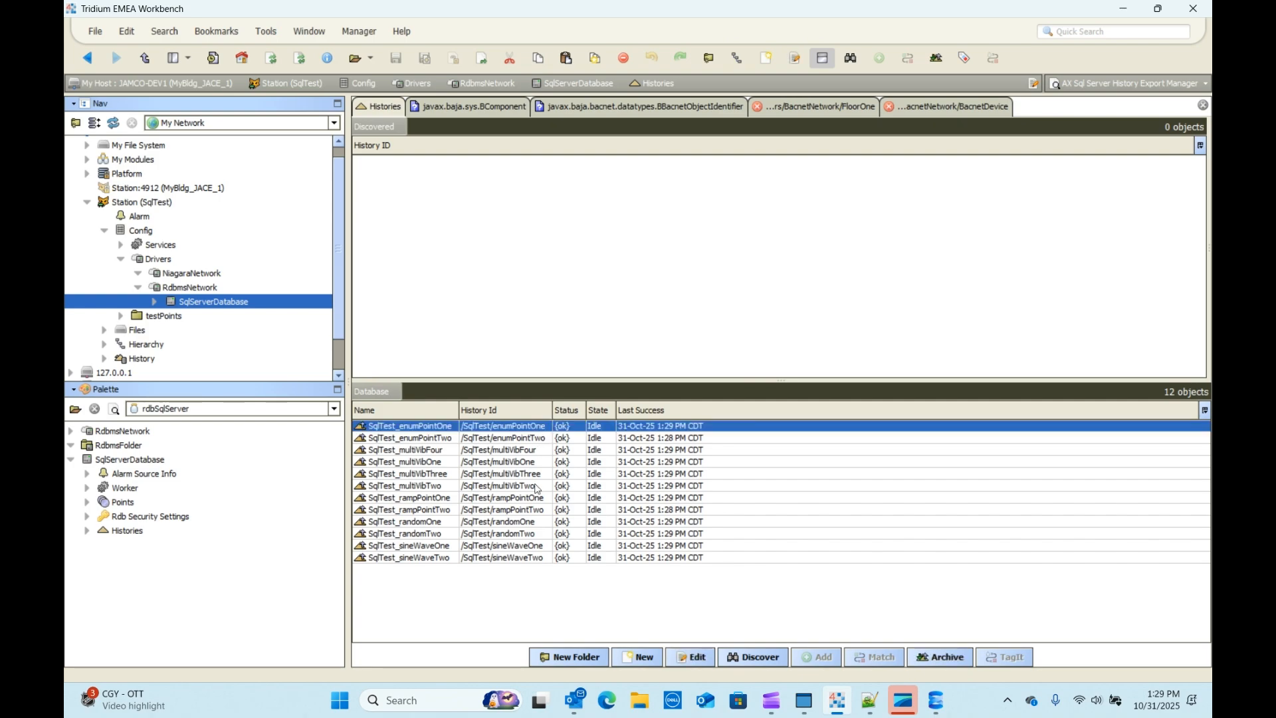
left_click(515, 563, "shift")
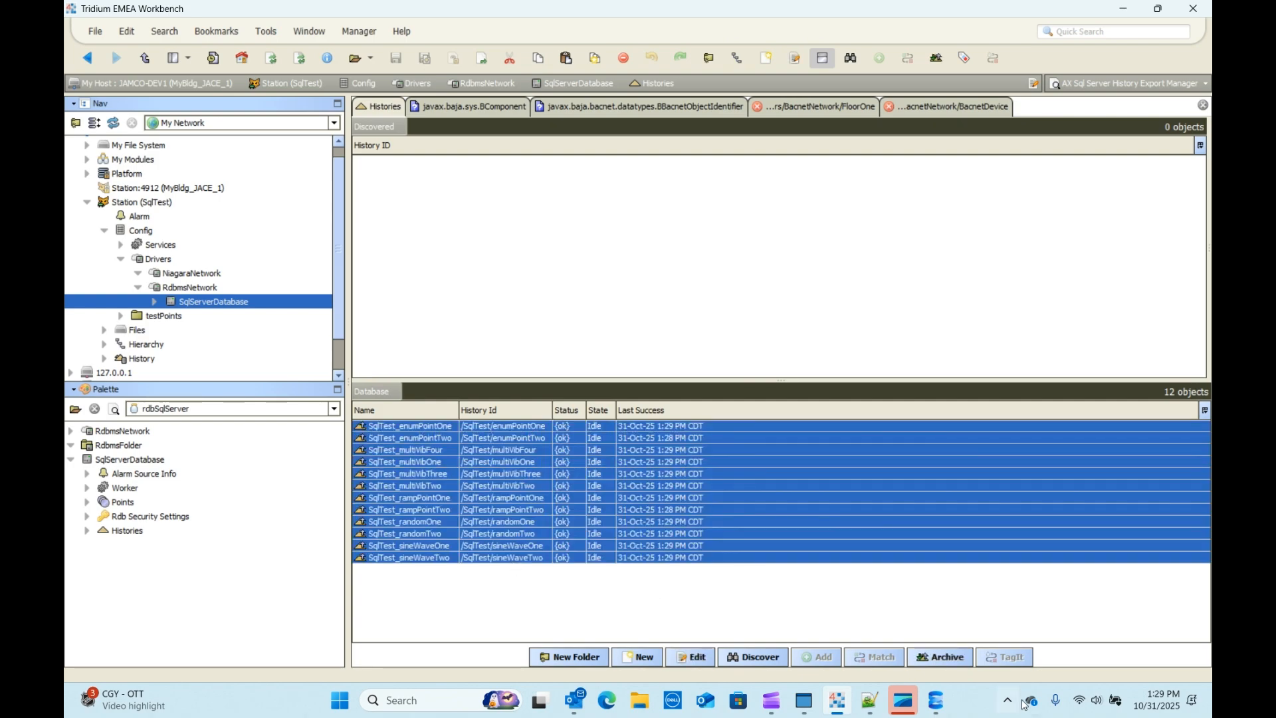
left_click(939, 662)
left_click(936, 701)
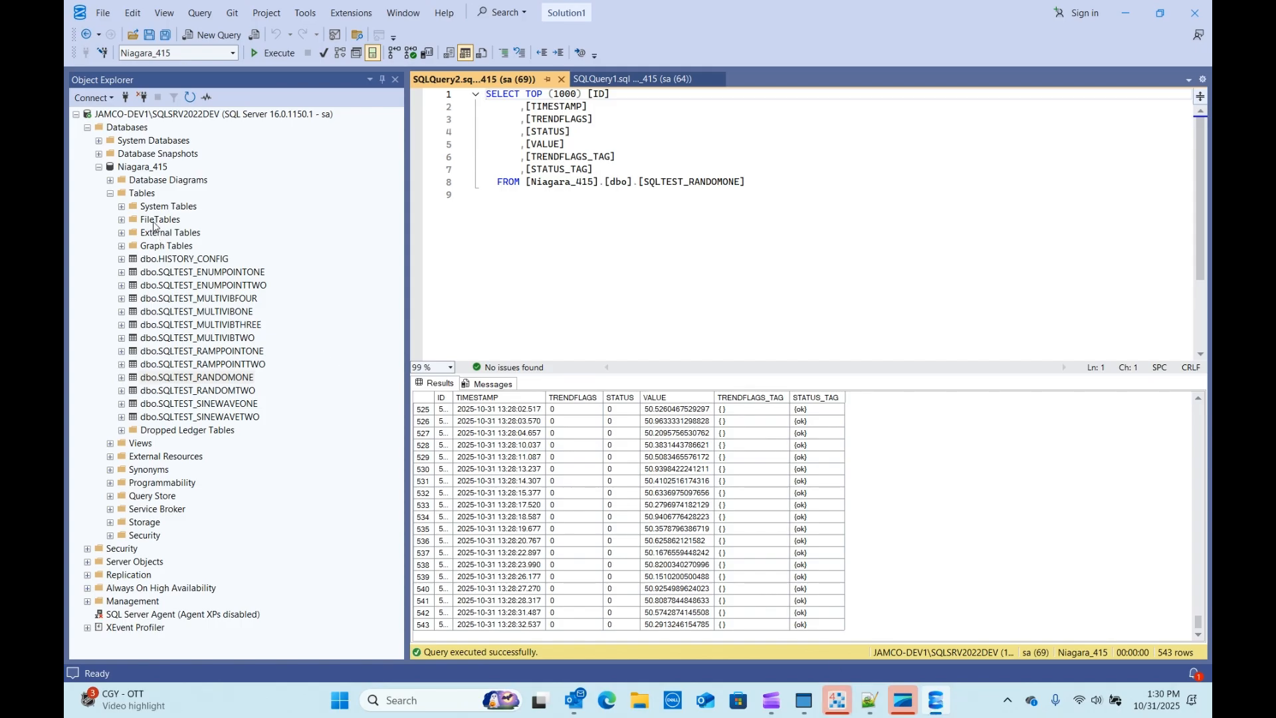
Step: Refresh Niagara_415's tables to reveal the HISTORY*TRENDRECORD tables and expand HISTORYNUMERICTRENDRECORD
left_click(141, 194)
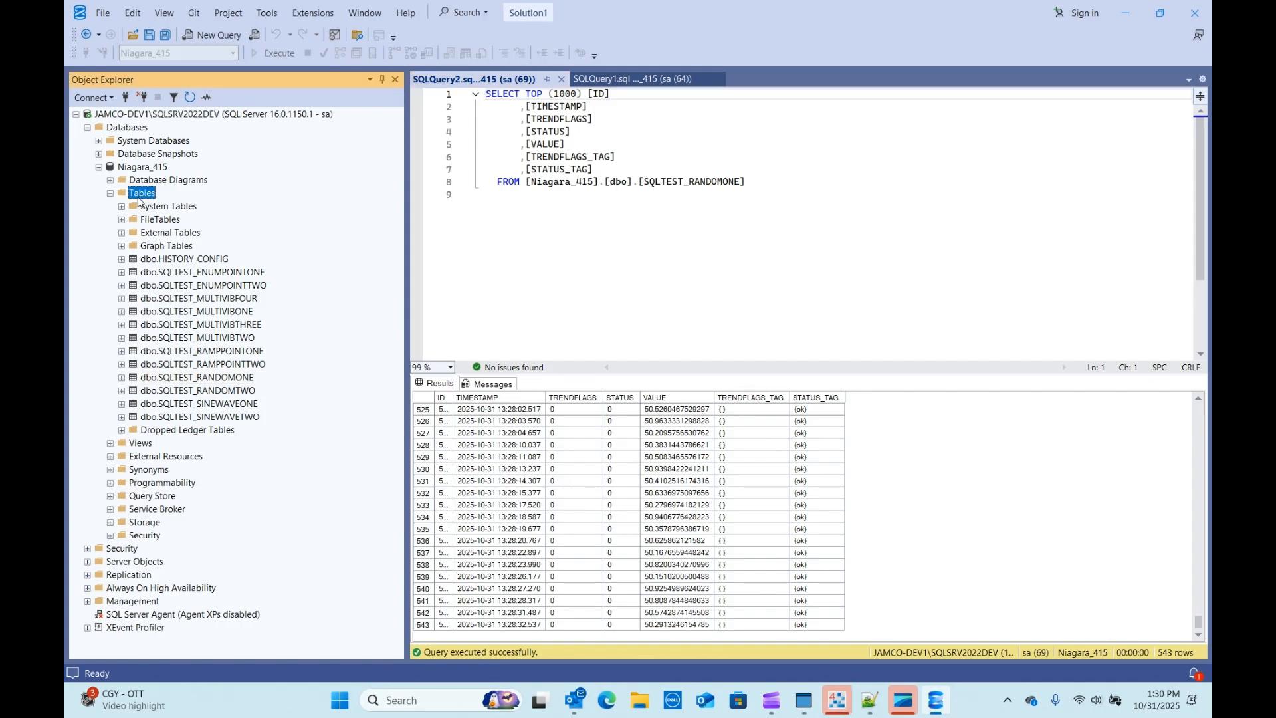
right_click(138, 198)
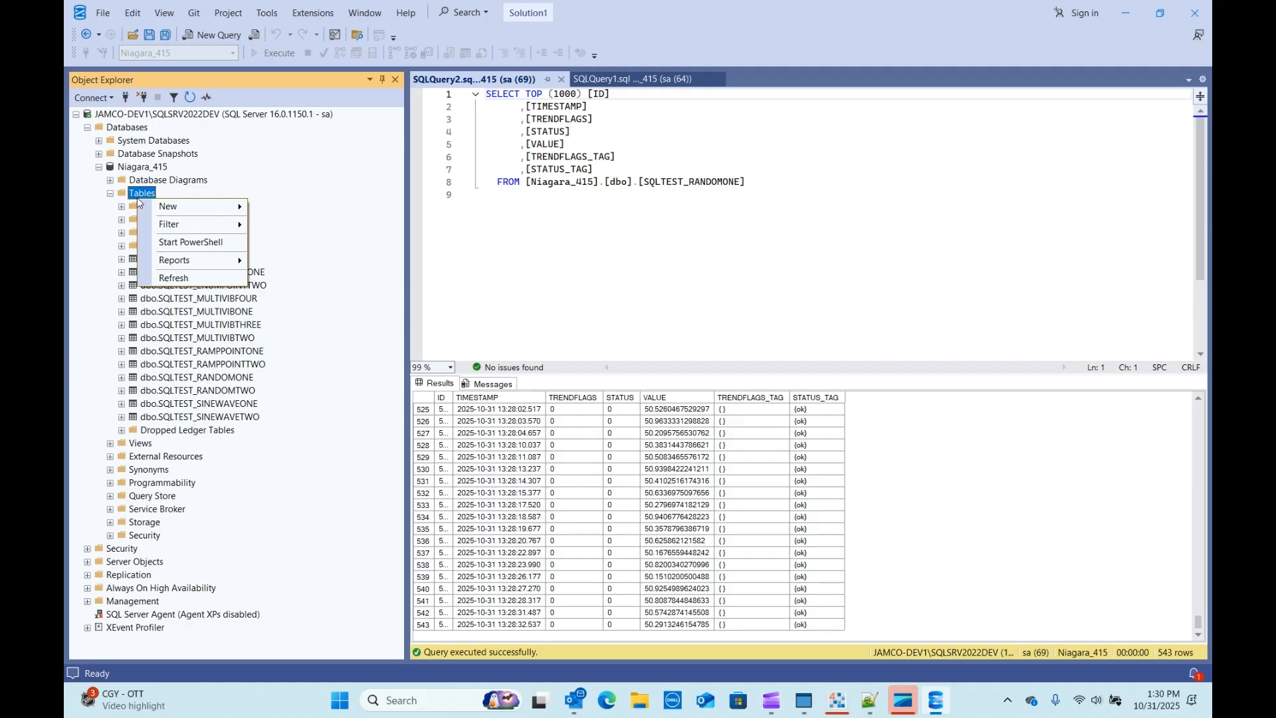
left_click(175, 279)
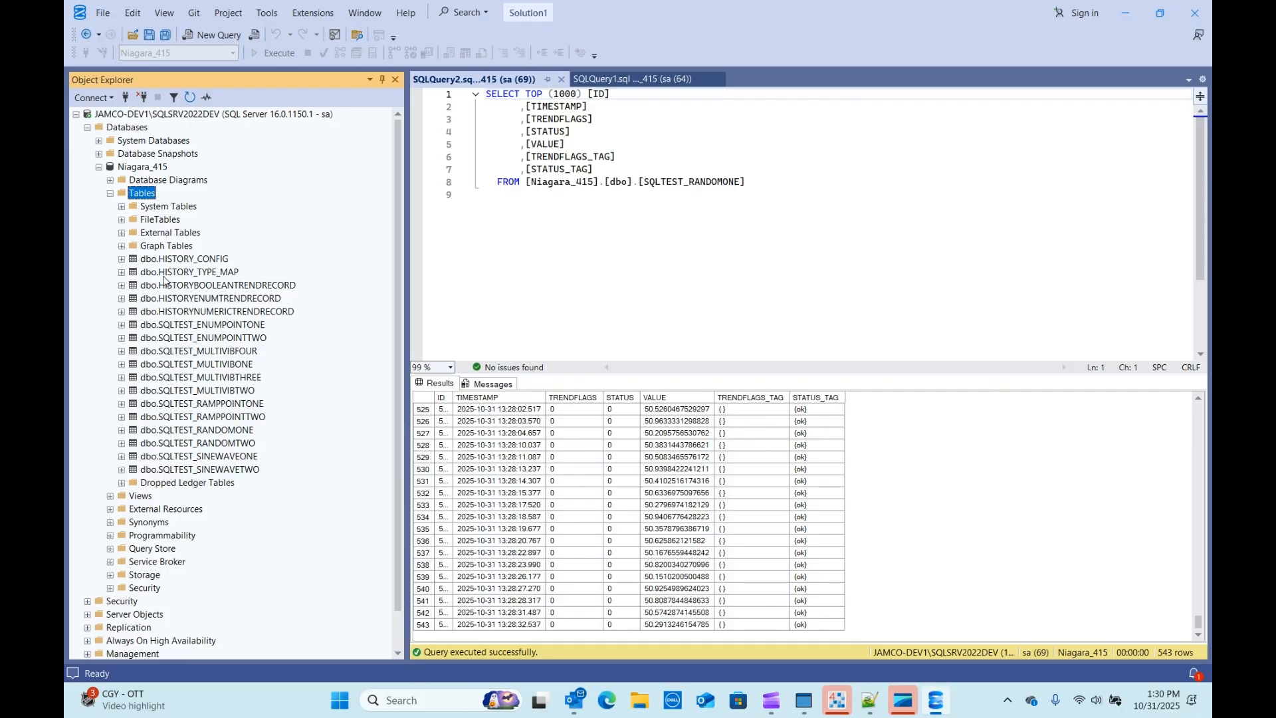
left_click(219, 287)
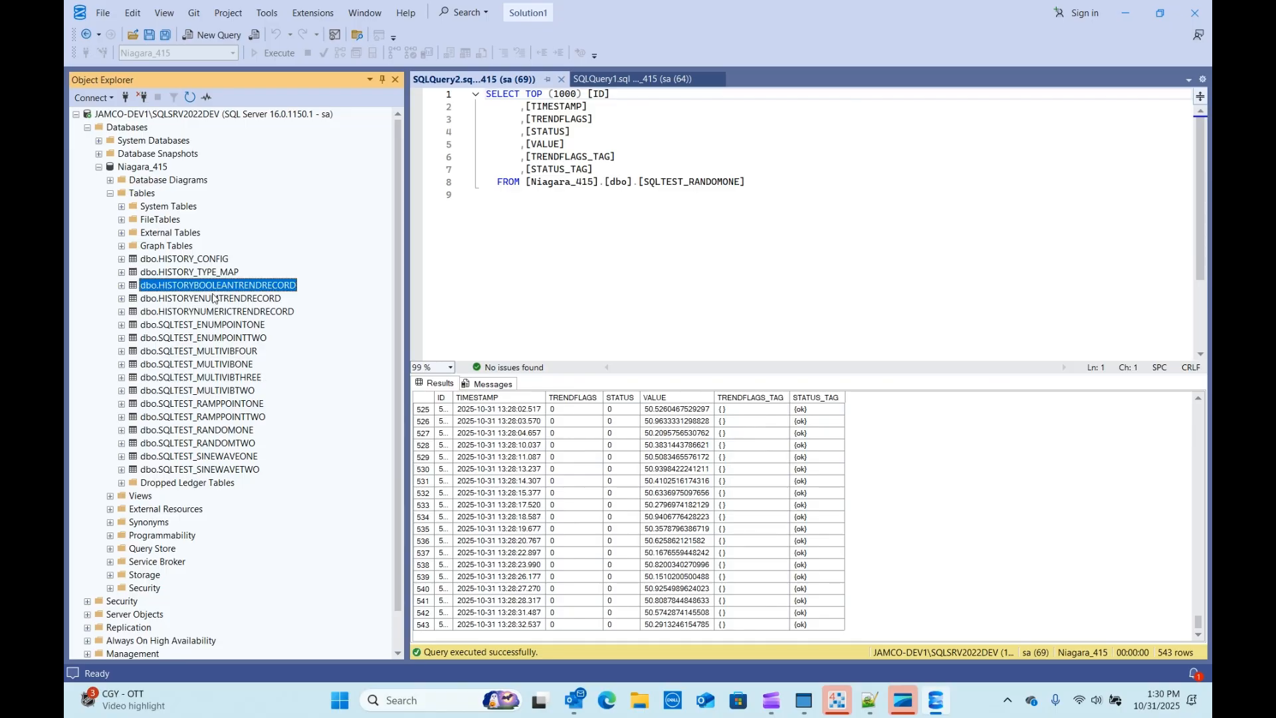
left_click(220, 299)
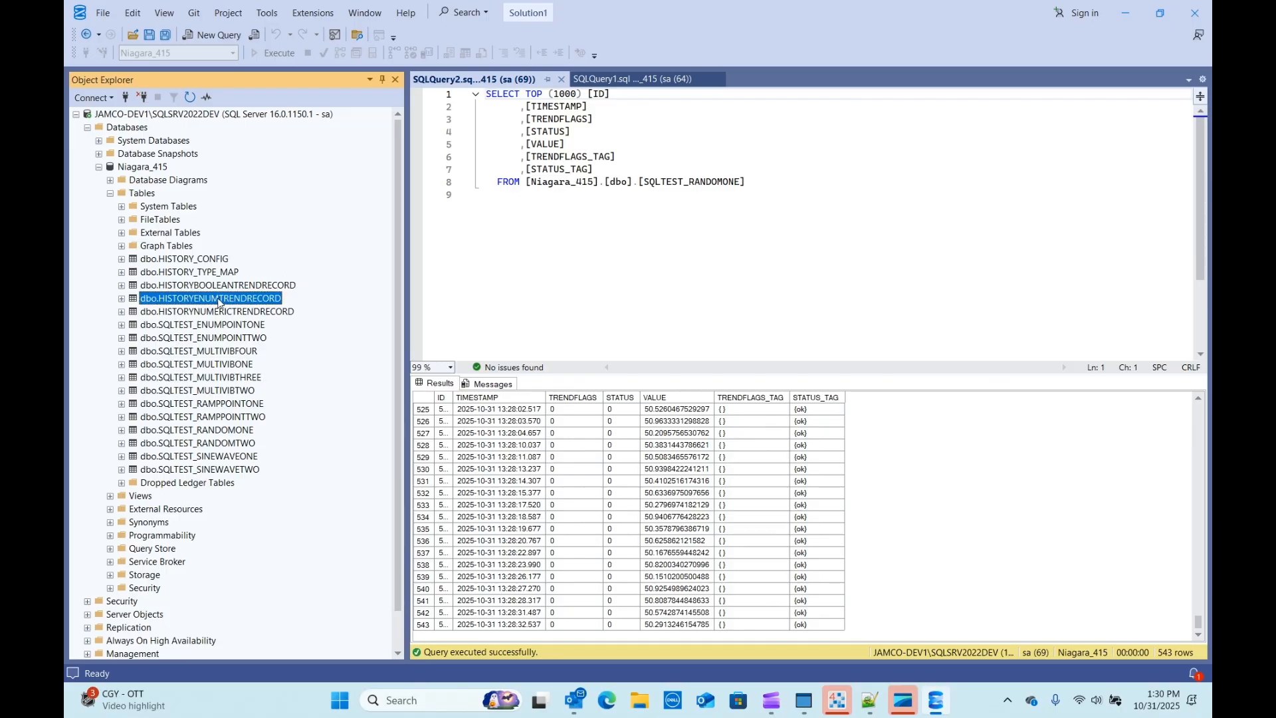
left_click(205, 312)
double_click(198, 312)
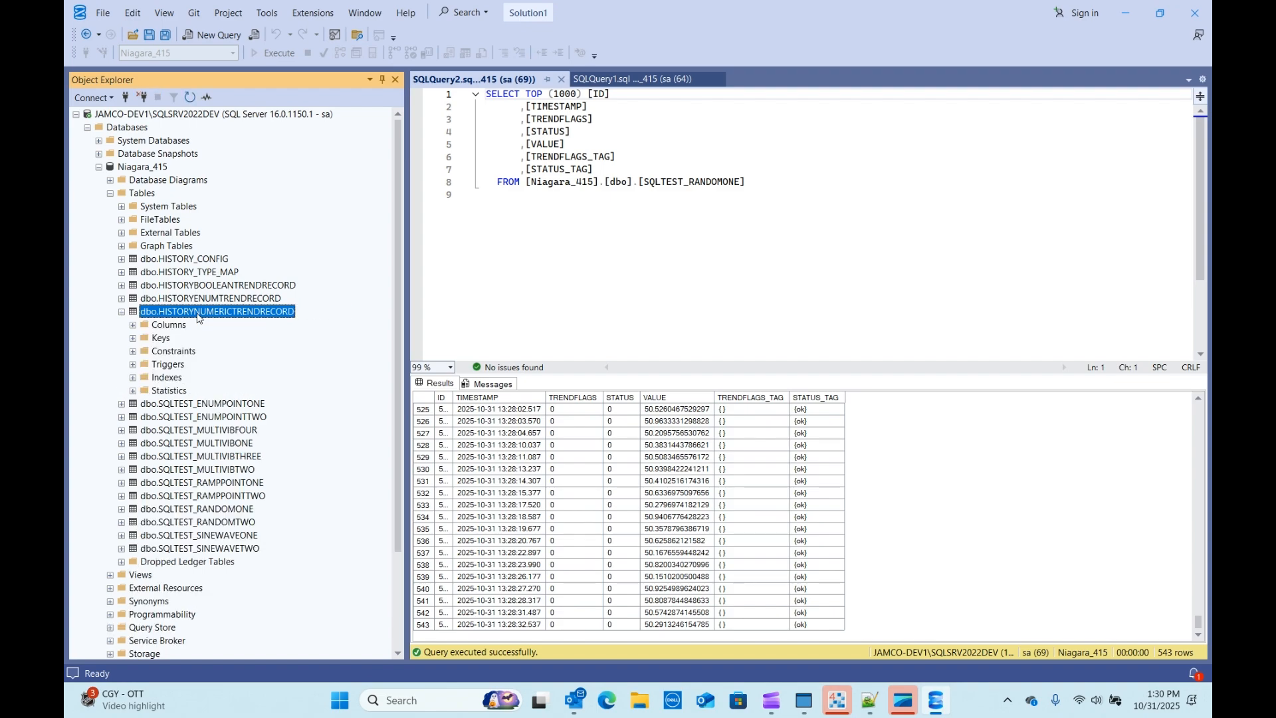
Step: Query the top 1000 rows of HISTORYNUMERICTRENDRECORD and look through the results
right_click(197, 317)
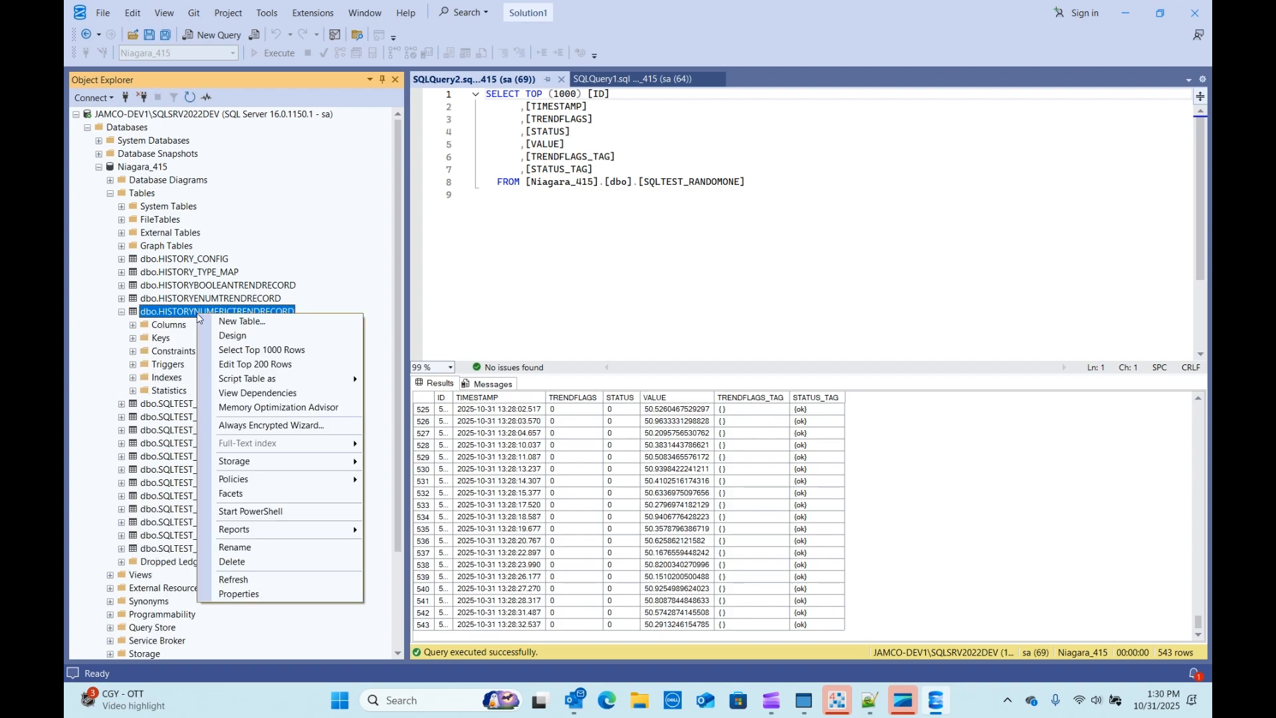
left_click(256, 350)
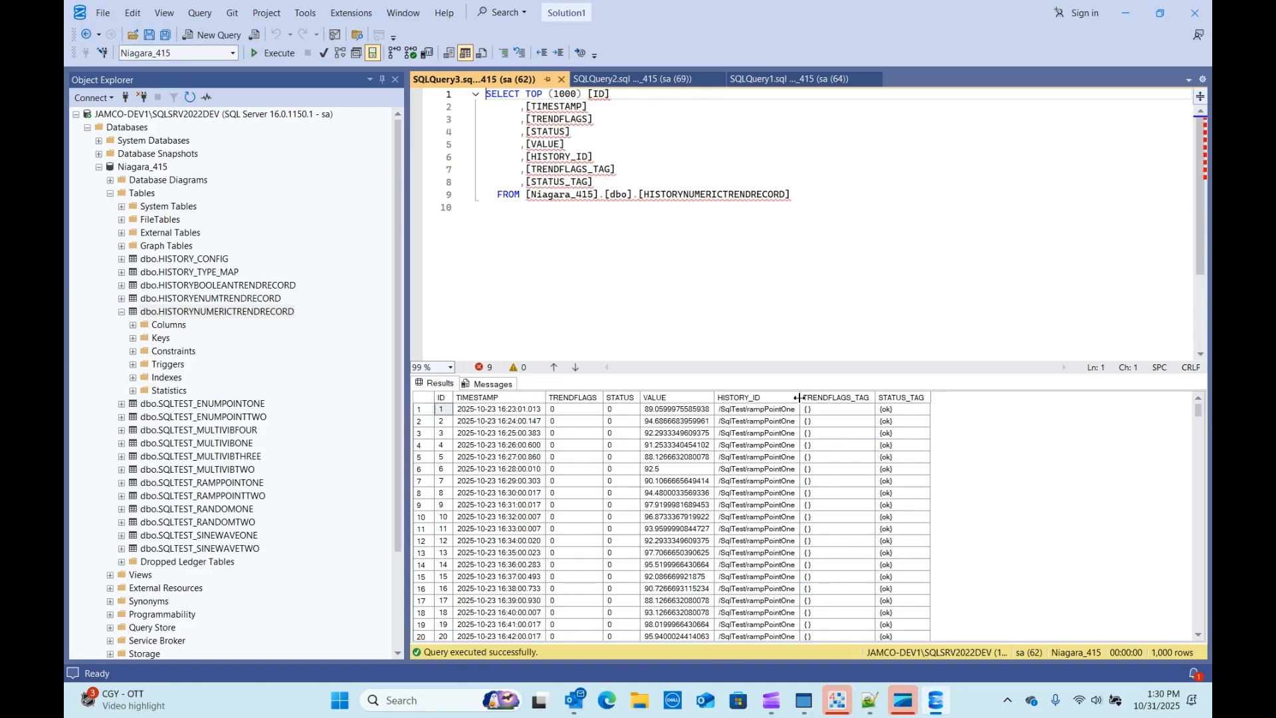
left_click_drag(799, 398, 855, 397)
scroll(823, 527, "down", 13)
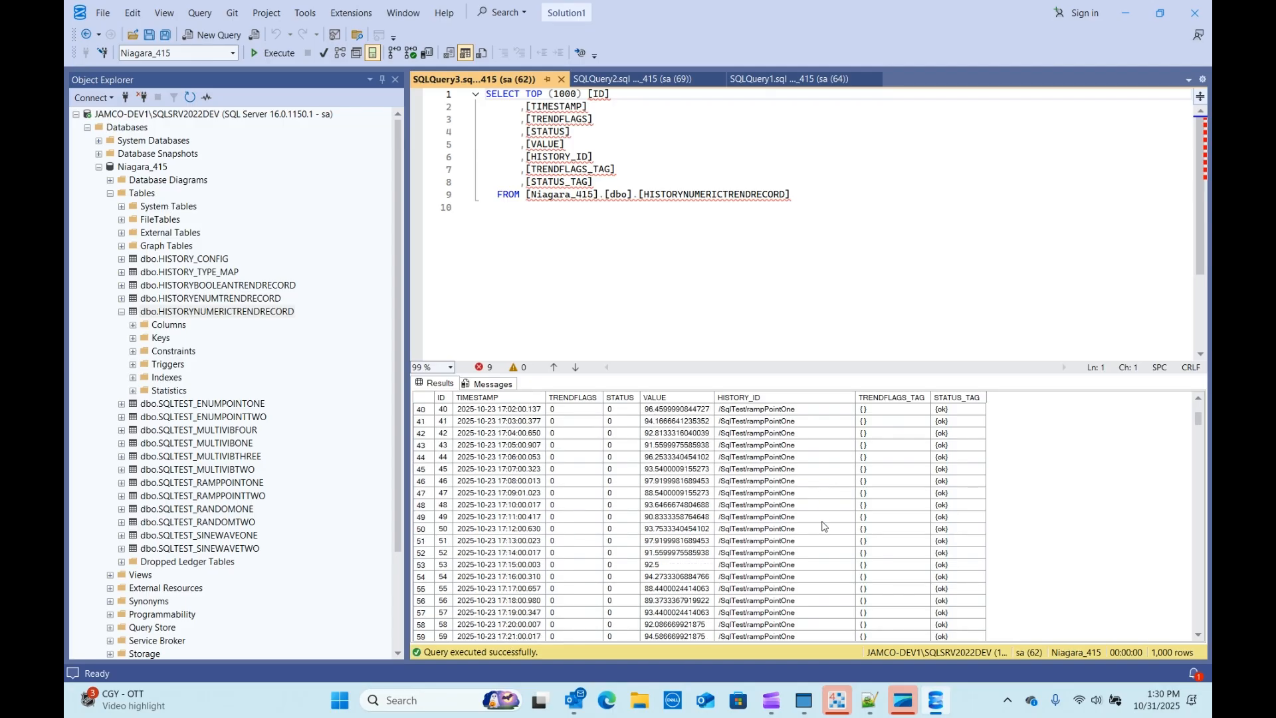
scroll(822, 526, "down", 8)
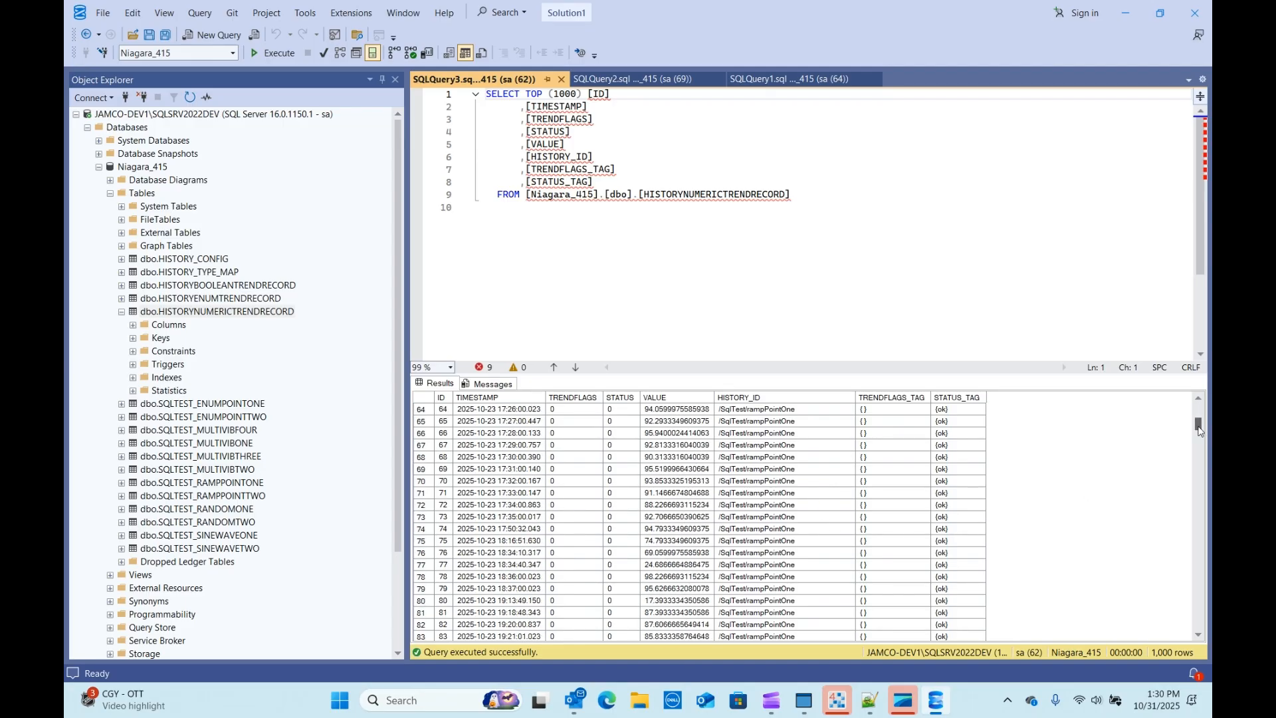
left_click_drag(1198, 428, 1181, 388)
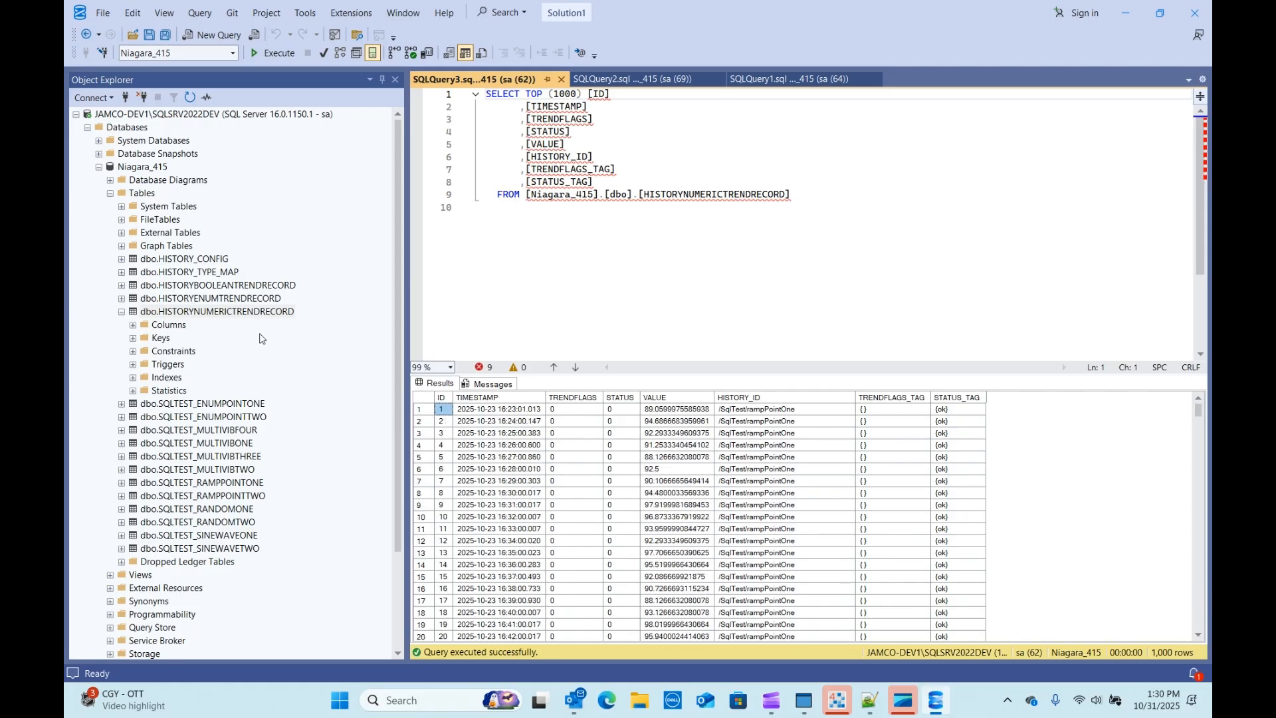
Step: Select the top 1000 rows of HISTORYENUMTRENDRECORD
left_click(144, 301)
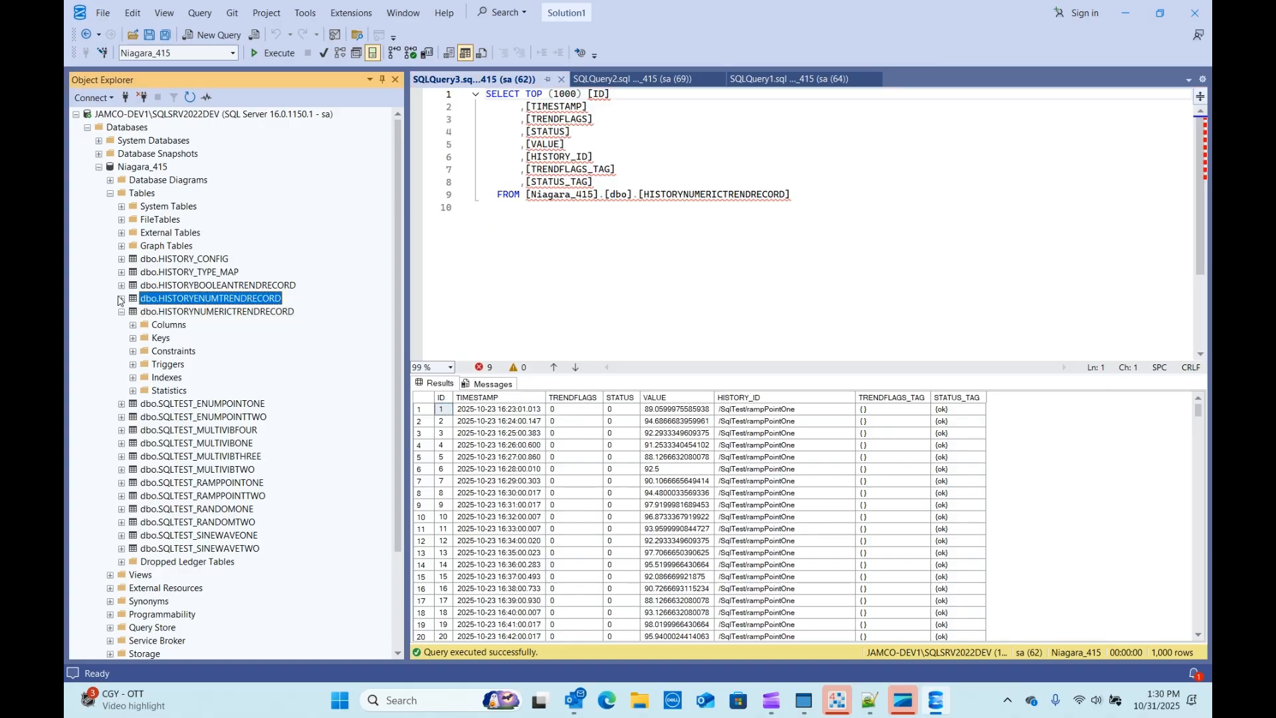
left_click(122, 299)
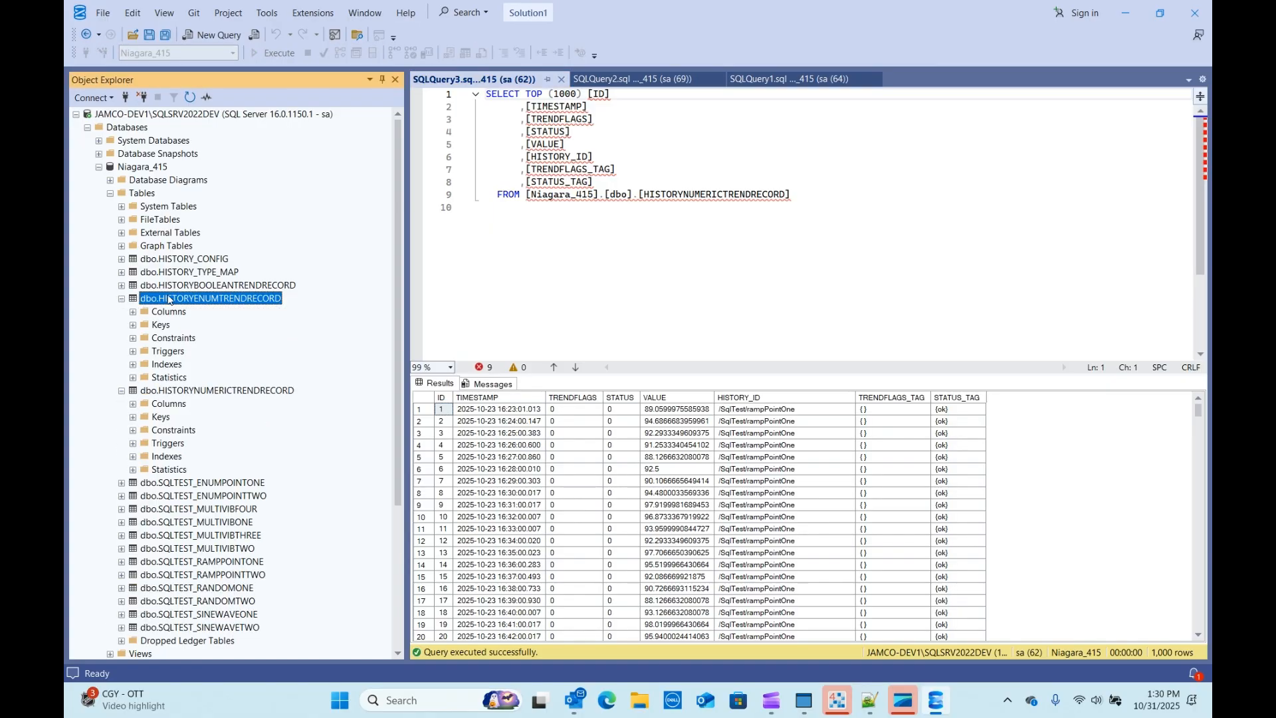
right_click(172, 300)
left_click(223, 333)
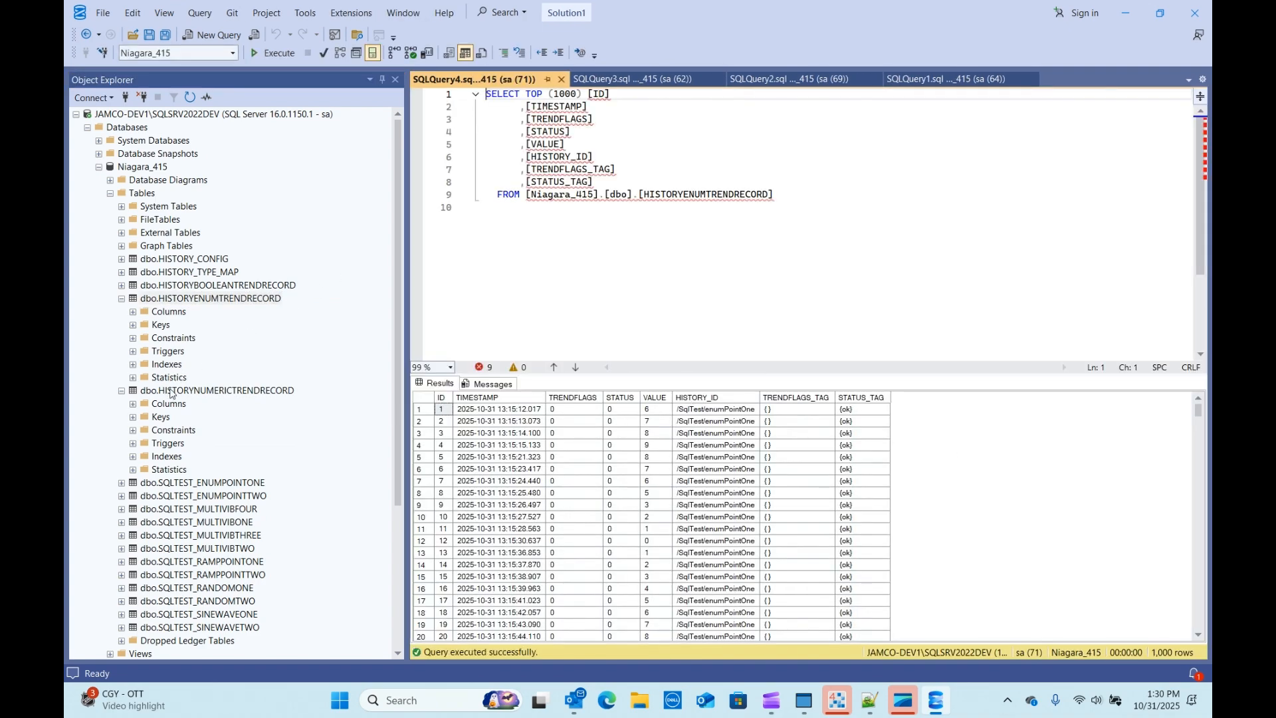
Step: Run a fresh top-1000 query on HISTORYNUMERICTRENDRECORD
double_click(171, 391)
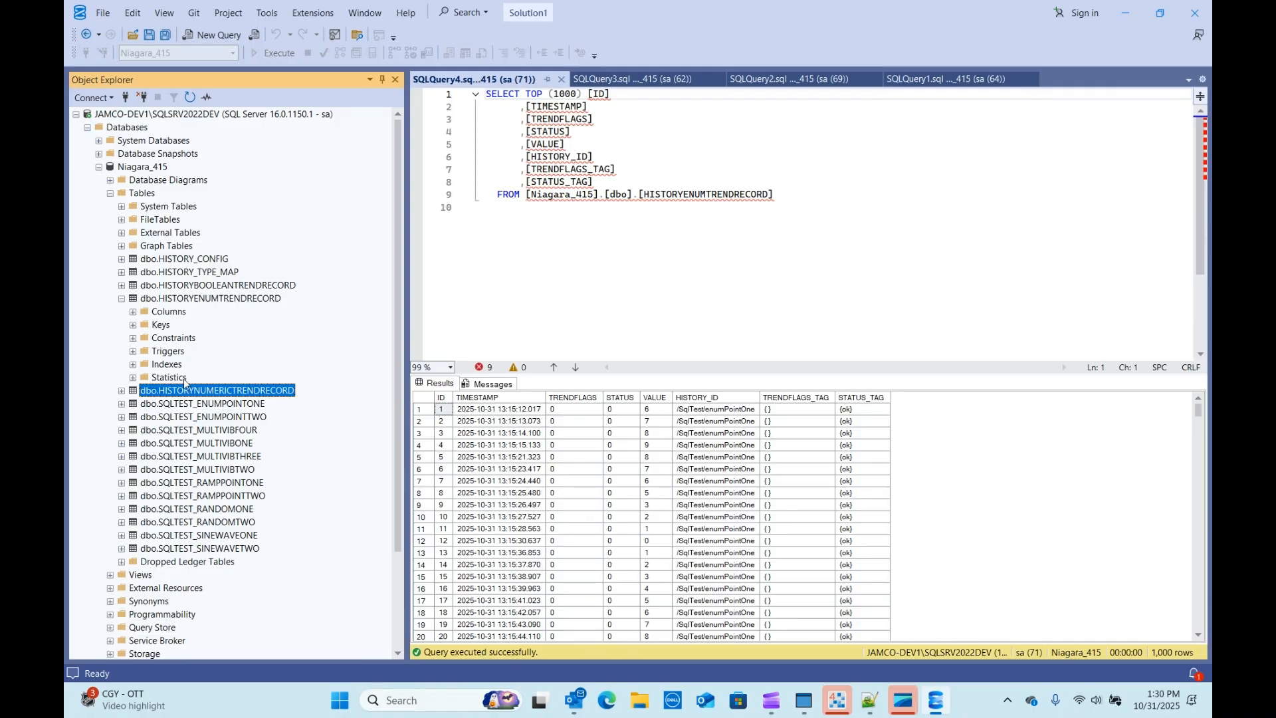
right_click(184, 392)
left_click(240, 431)
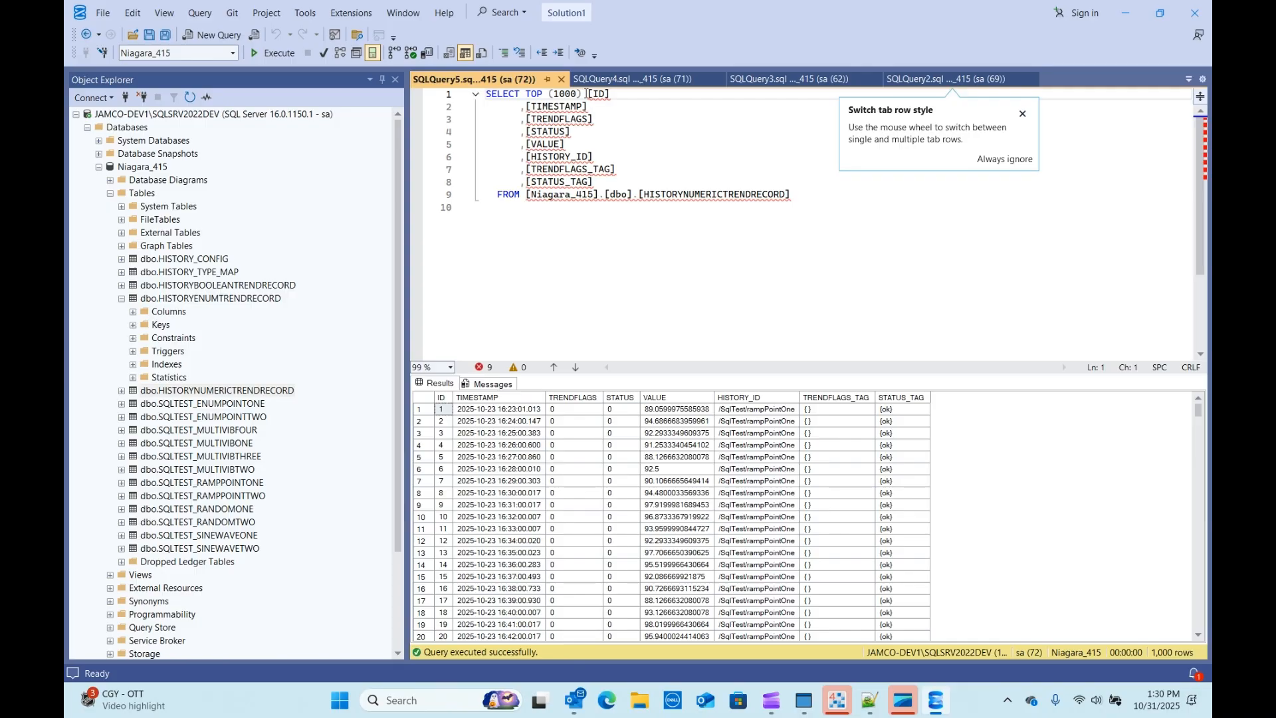
Step: Remove TOP (1000) from the HISTORYNUMERICTRENDRECORD query and run it with F5
left_click(588, 94)
left_click_drag(588, 94, 530, 94)
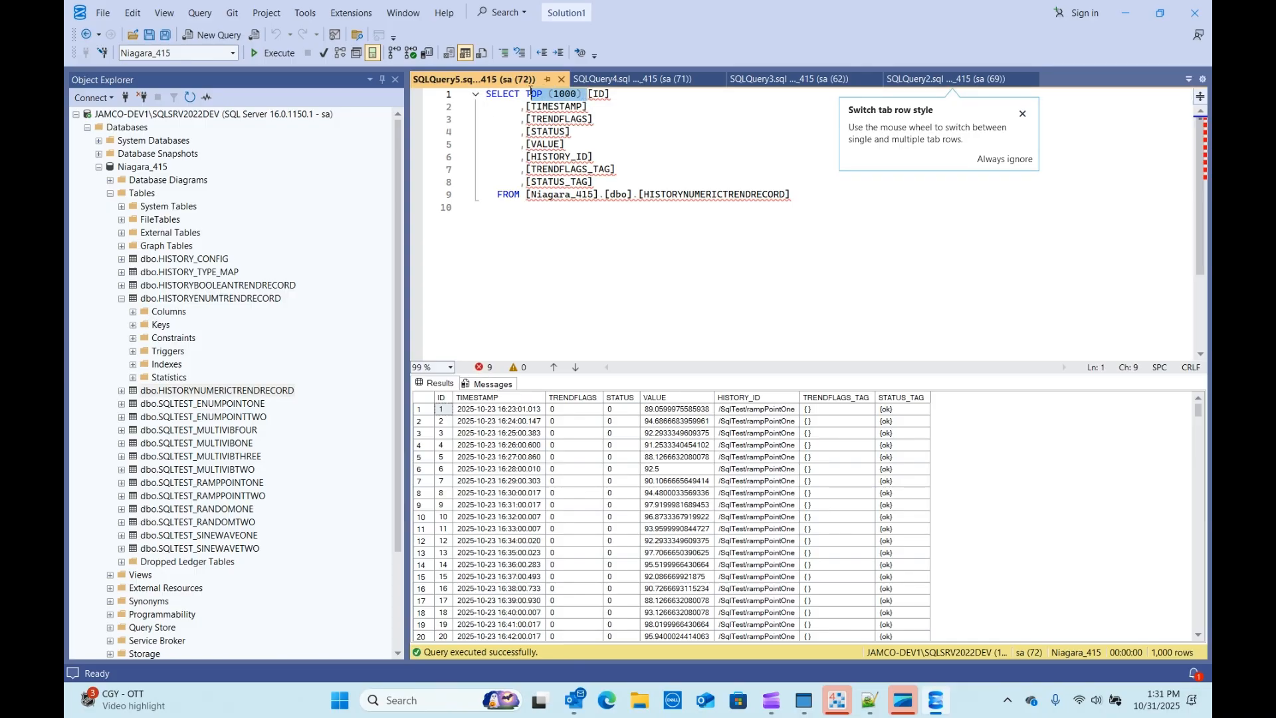
key("Delete")
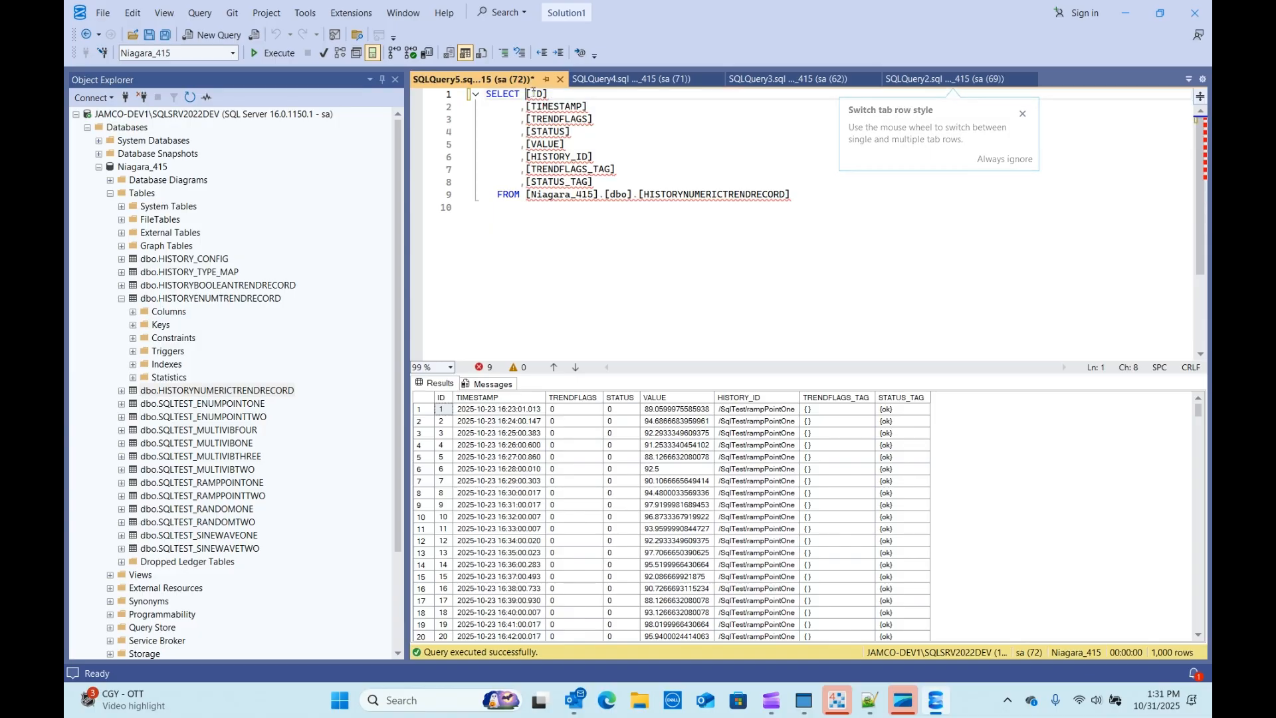
left_click_drag(837, 222, 422, 96)
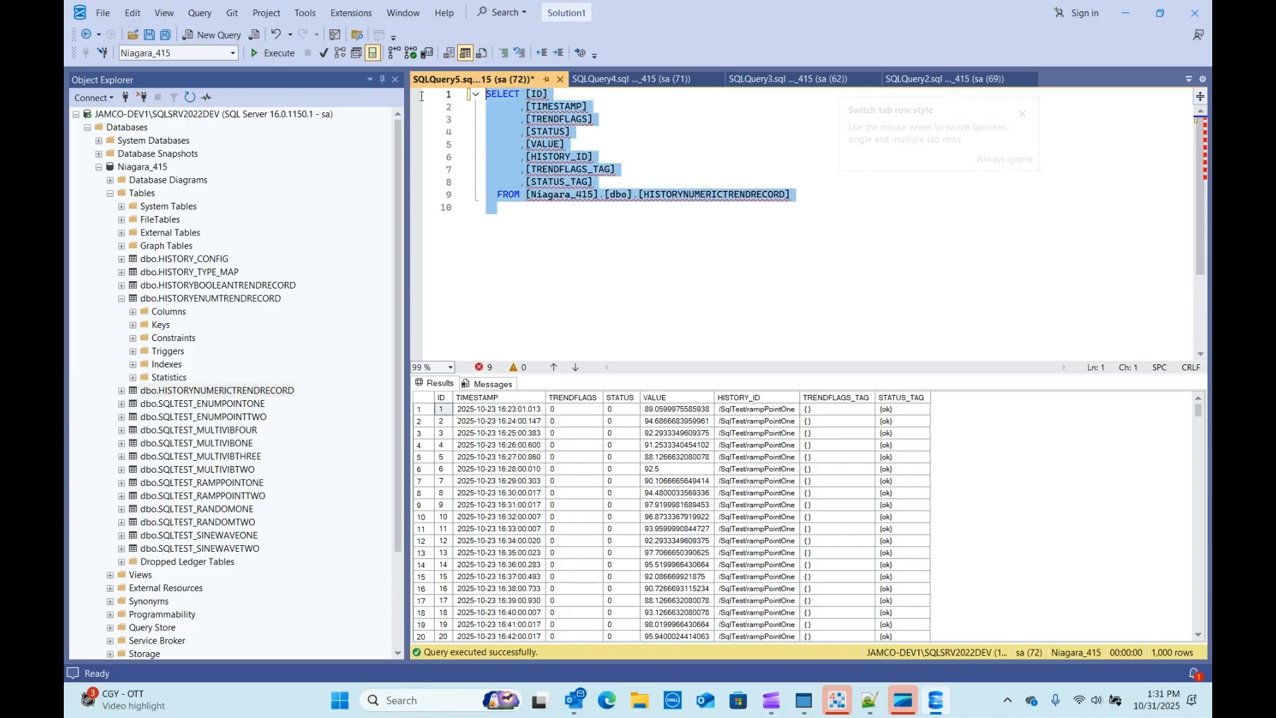
key("F5")
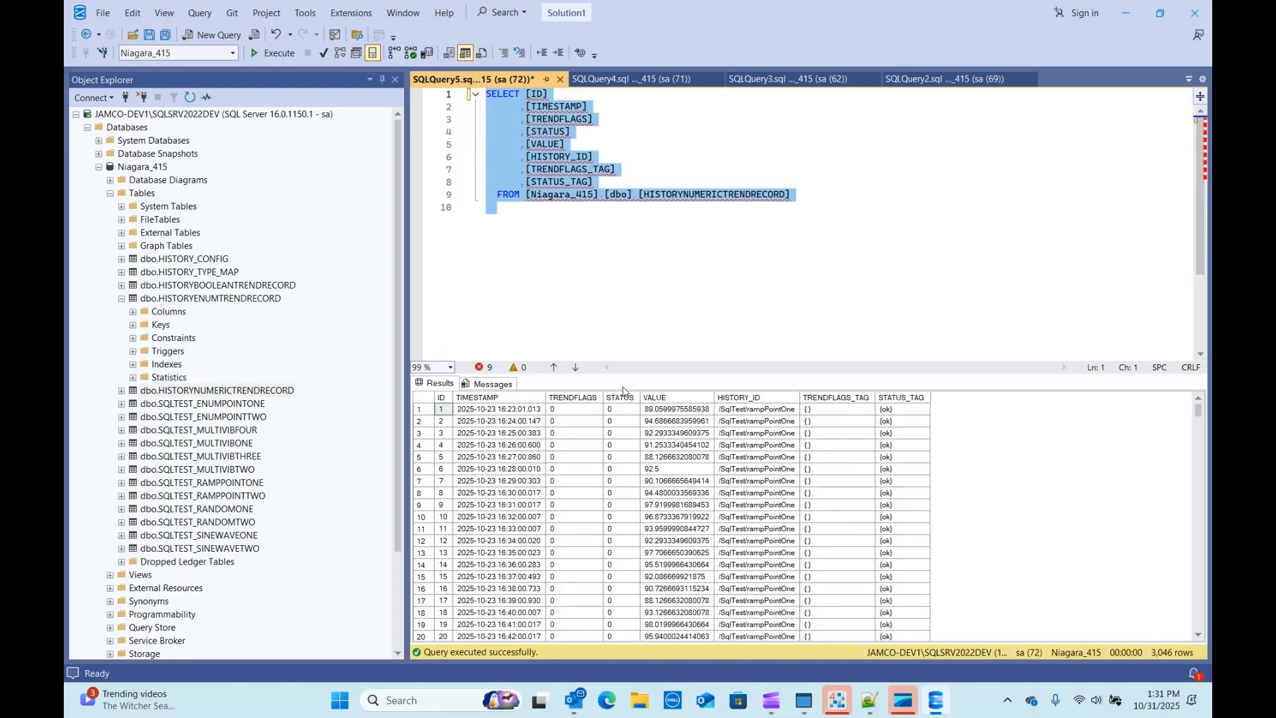
Step: Scroll through the 3,046 returned rows, widening the row-number column
left_click_drag(1196, 417, 1198, 621)
left_click_drag(435, 397, 513, 397)
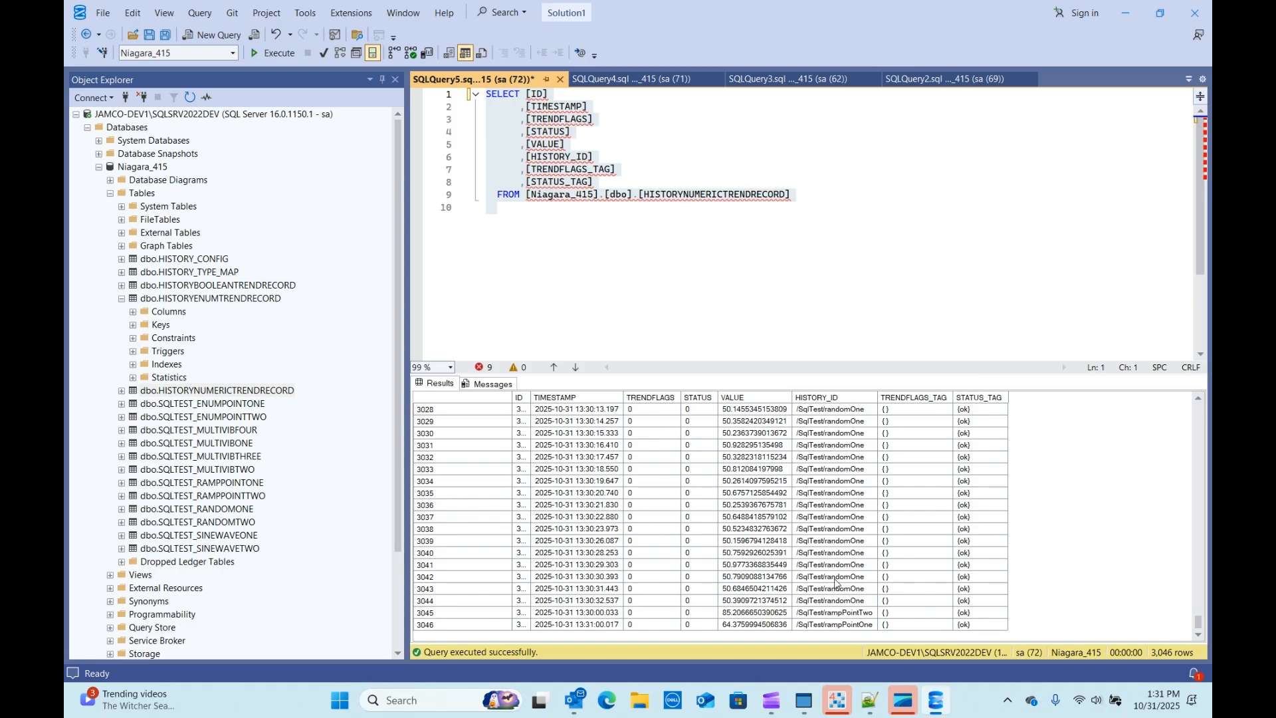
scroll(835, 582, "up", 7)
scroll(838, 619, "up", 6)
scroll(839, 619, "up", 20)
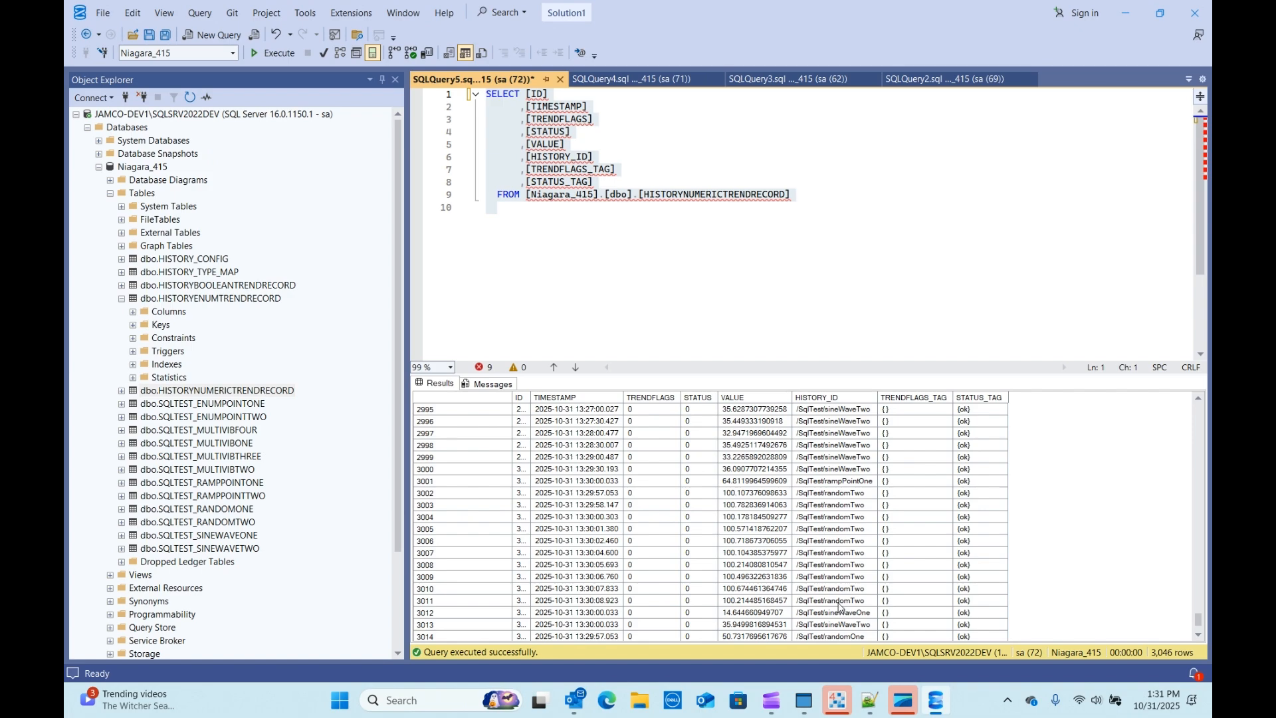
scroll(816, 437, "up", 12)
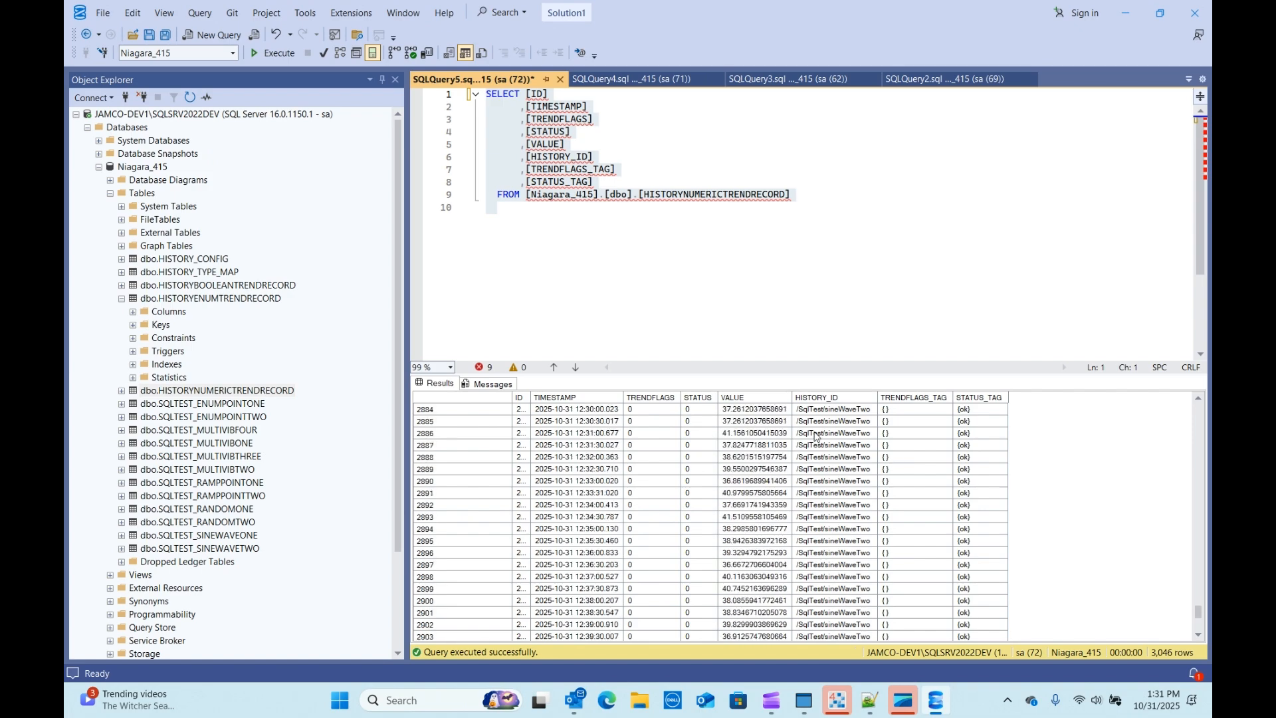
left_click_drag(1200, 619, 1192, 457)
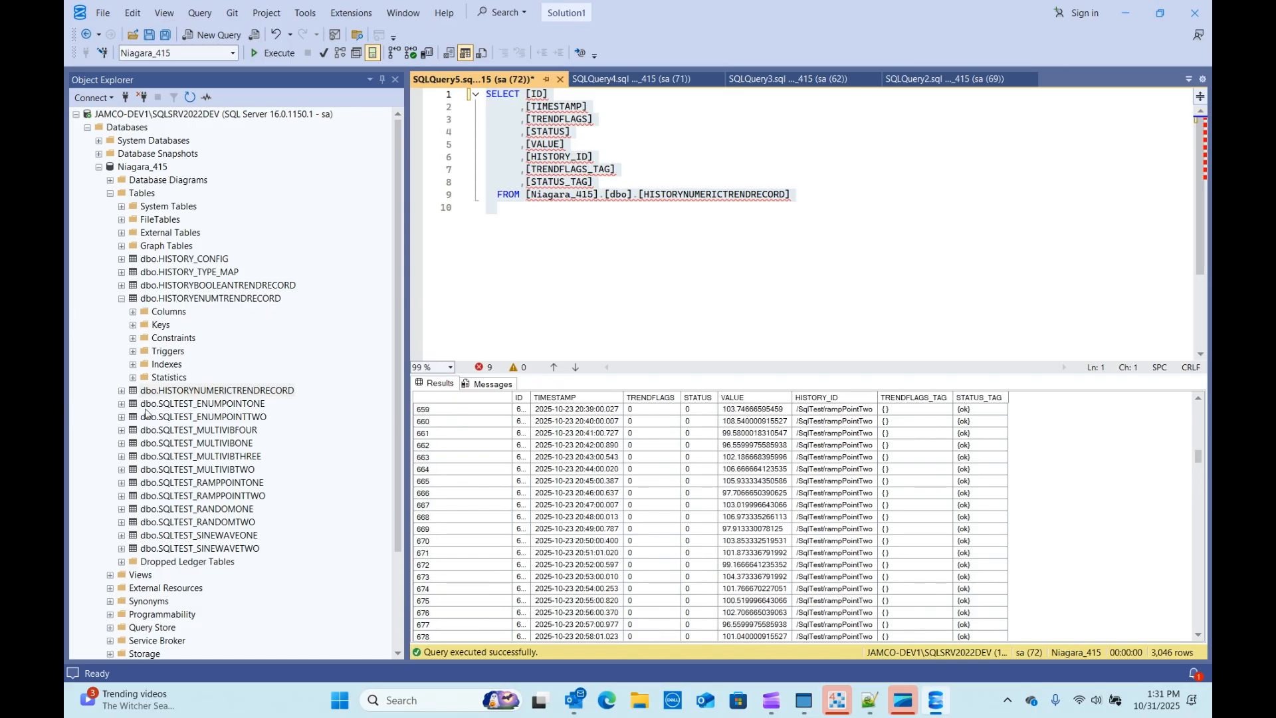
Step: Collapse HISTORYENUMTRENDRECORD and expand the SQLTEST_ENUMPOINTONE table, then return to Workbench
left_click(124, 302)
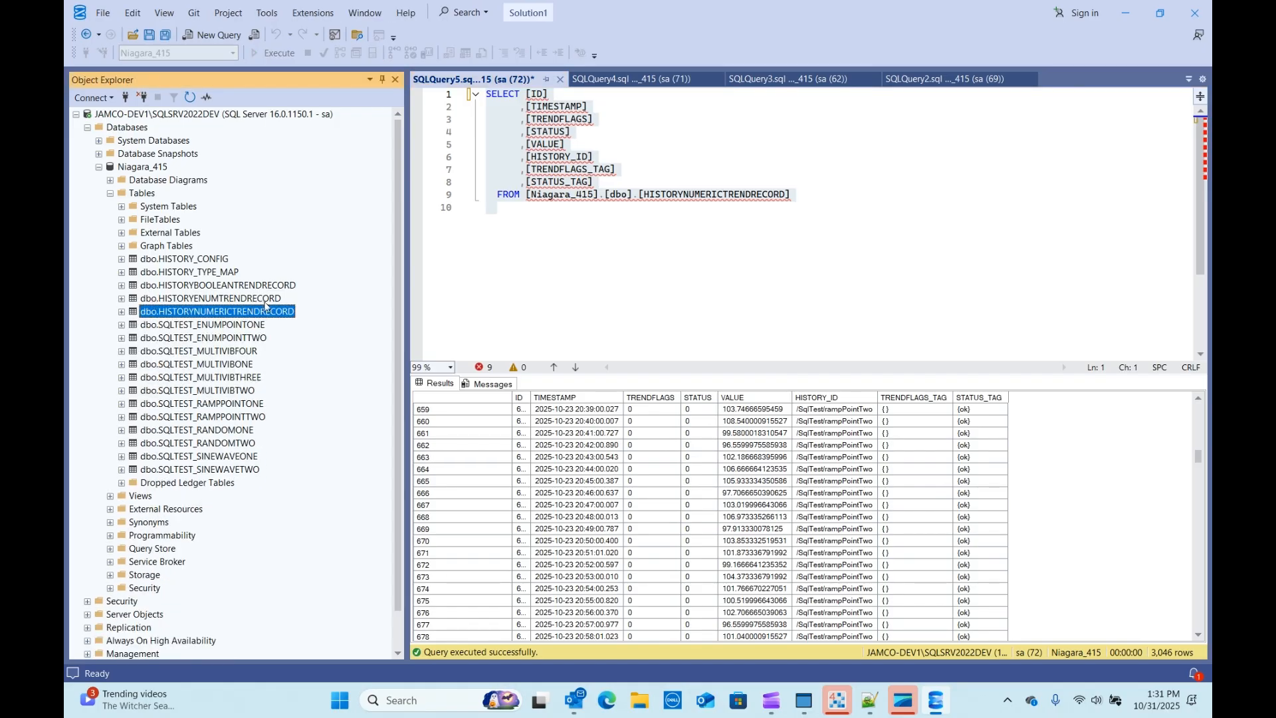
left_click(201, 326)
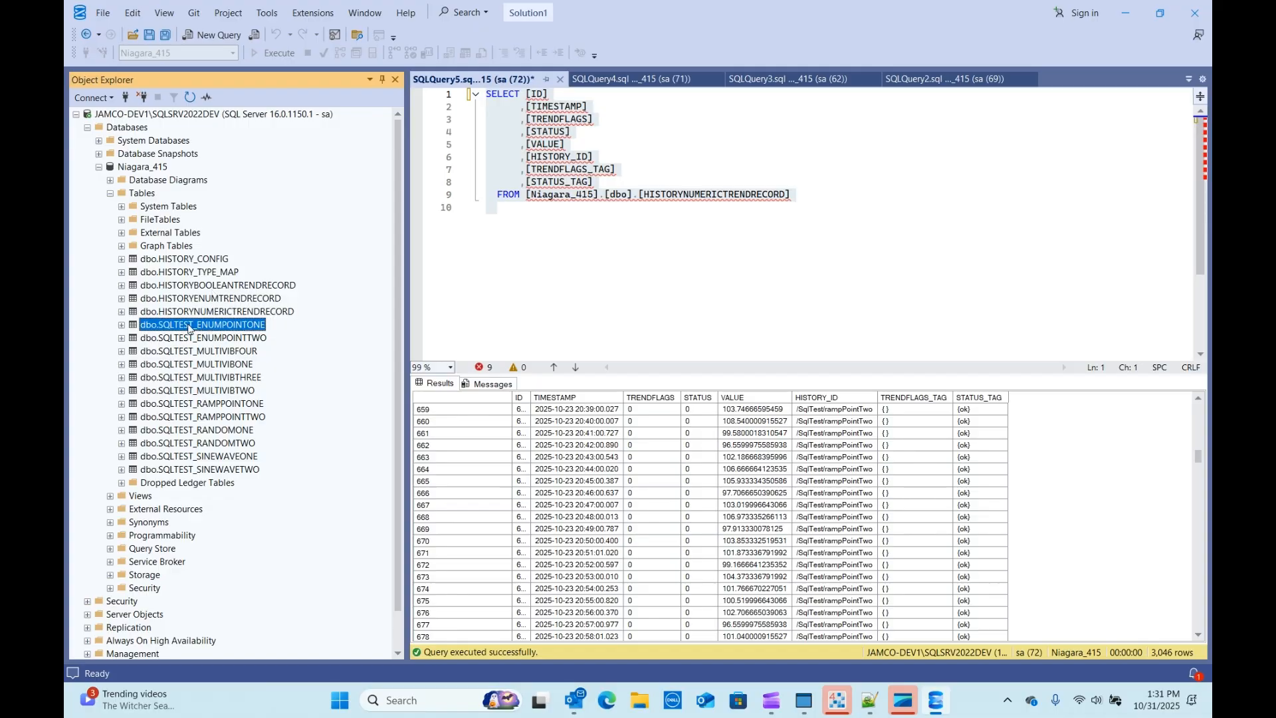
double_click(196, 327)
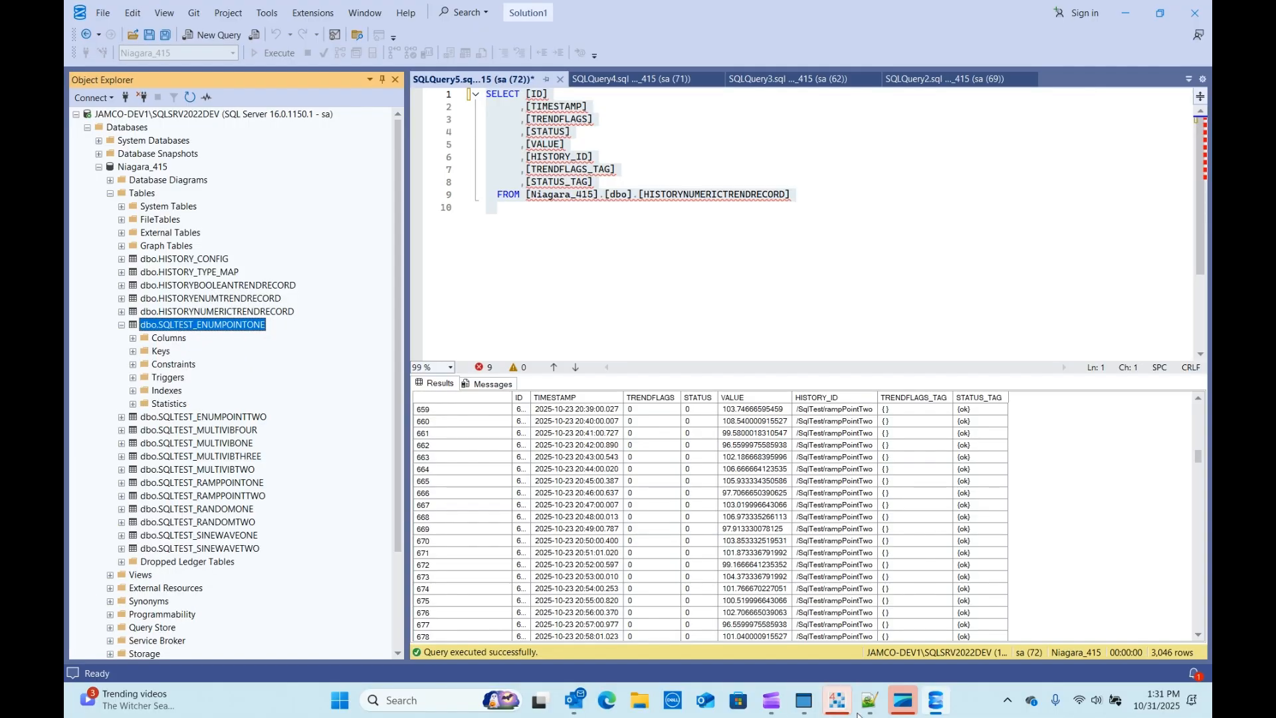
left_click(837, 700)
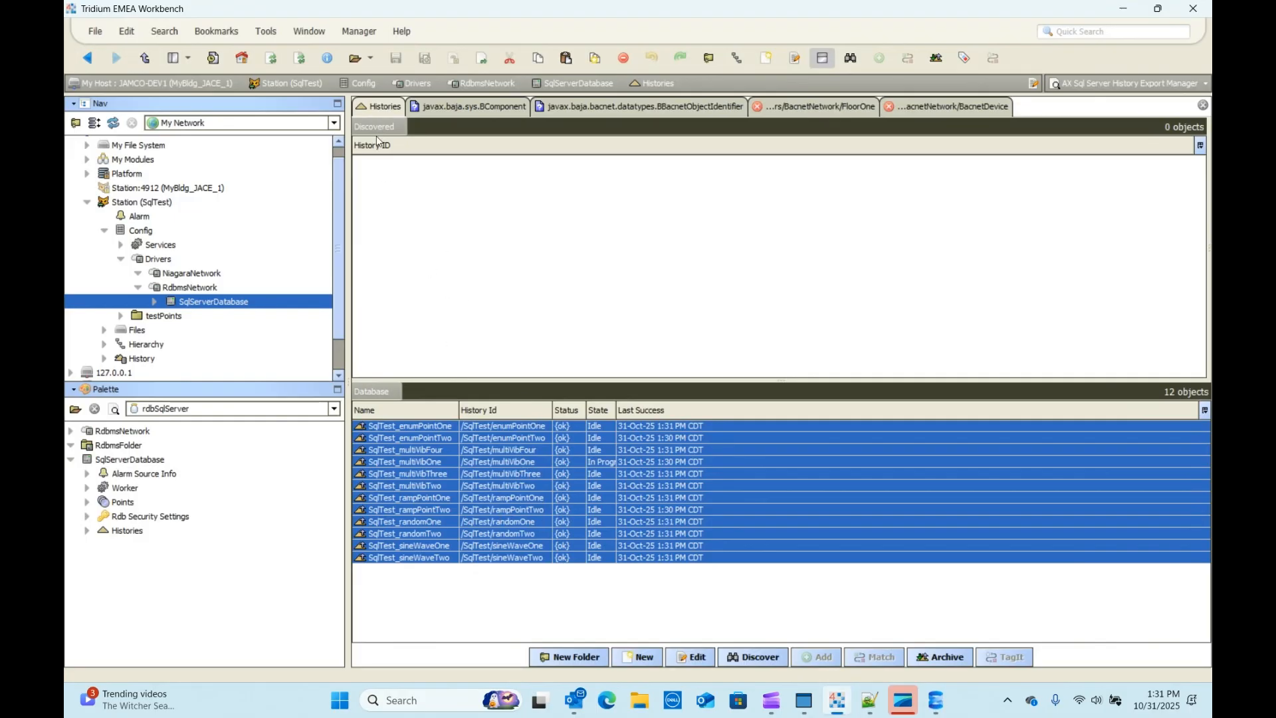
Step: Set the SqlServerDatabase Export Mode to By History Id and save
double_click(179, 302)
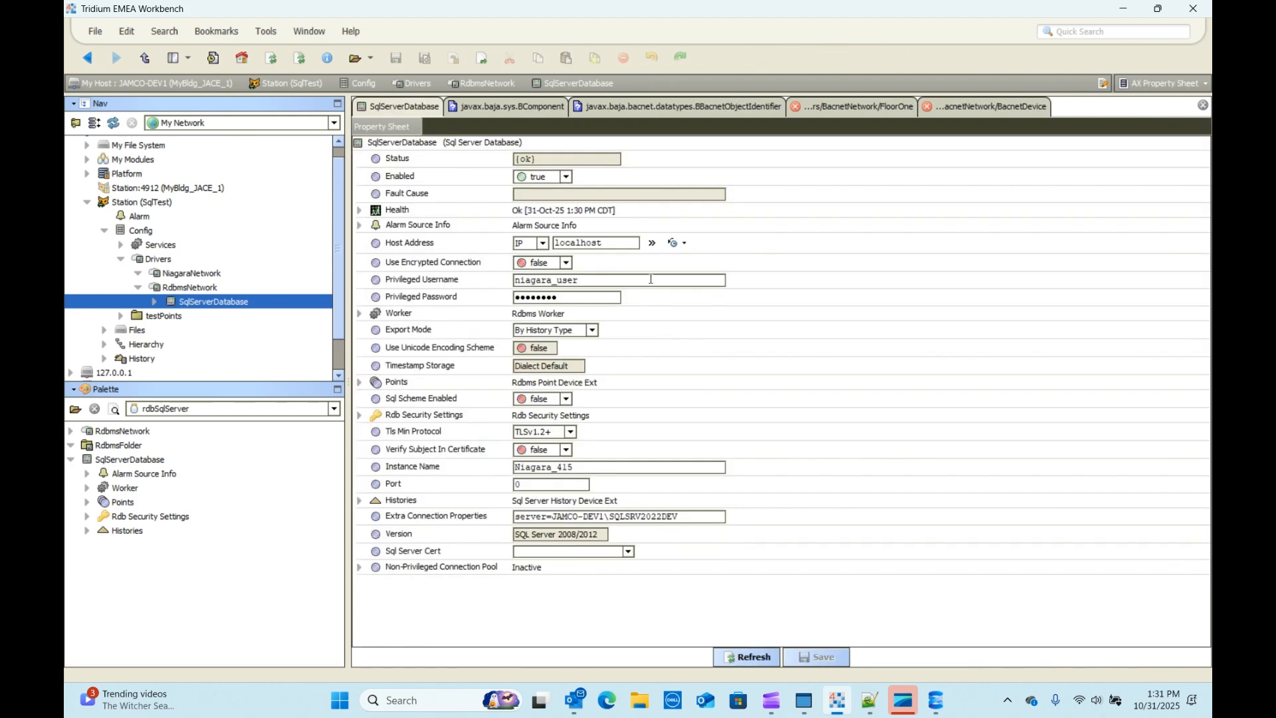
left_click(551, 332)
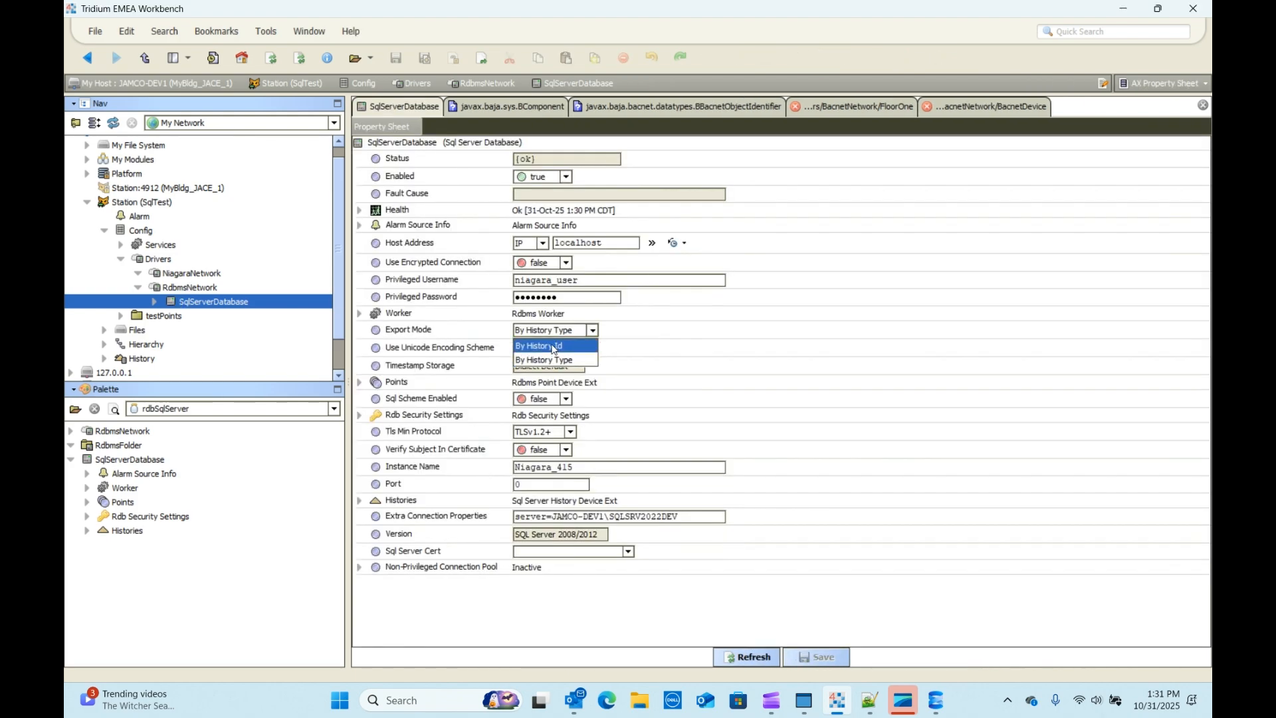
left_click(561, 347)
left_click(822, 658)
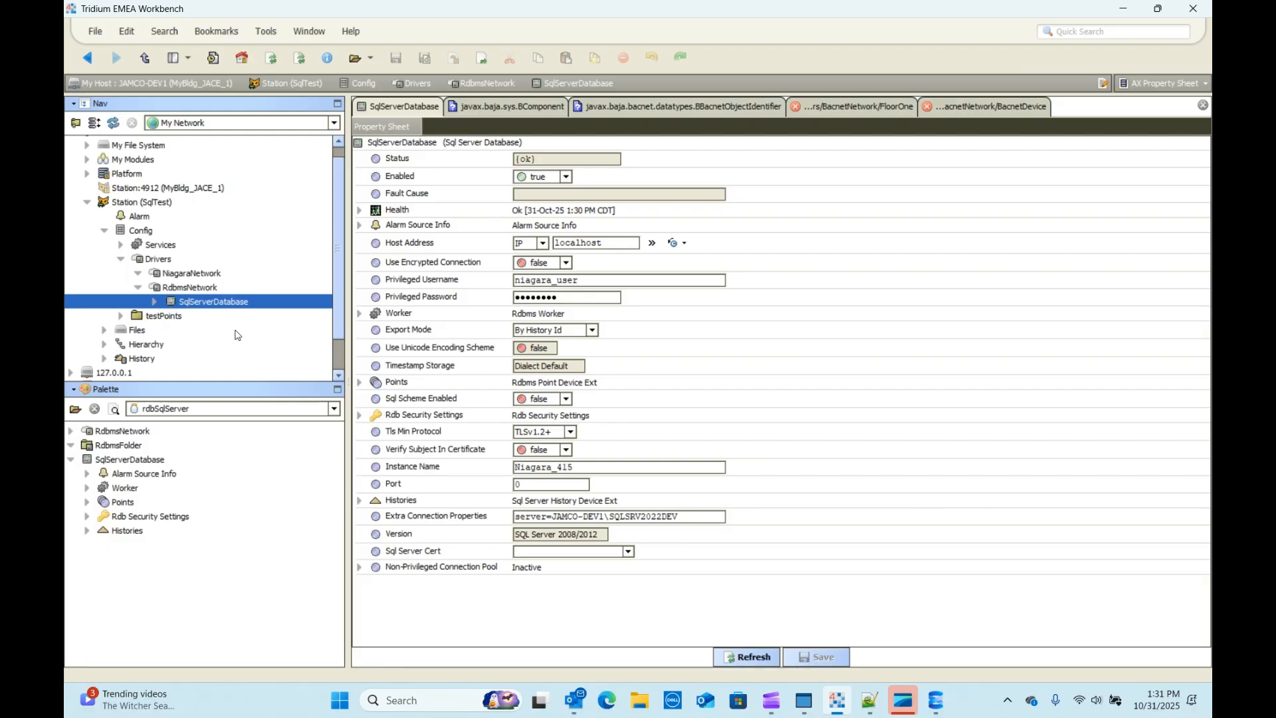
Step: Archive all 12 history exports again and reopen the SqlServerDatabase properties
double_click(402, 500)
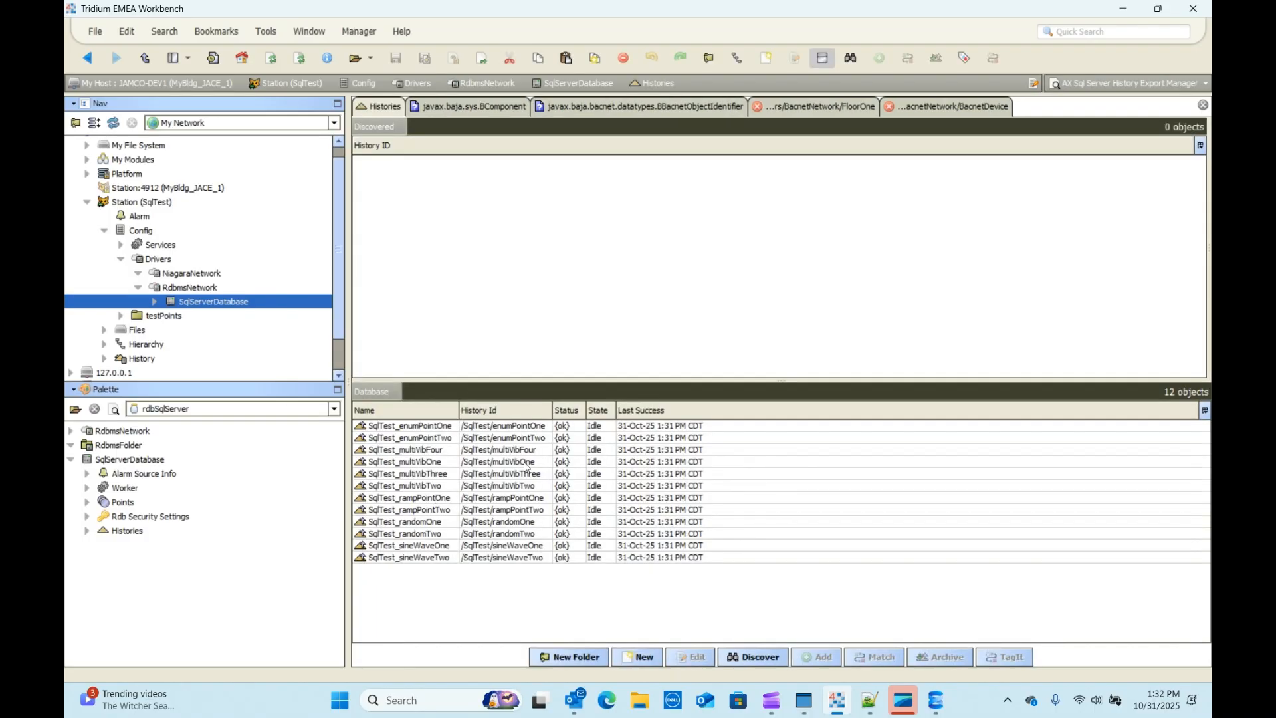
left_click(401, 427)
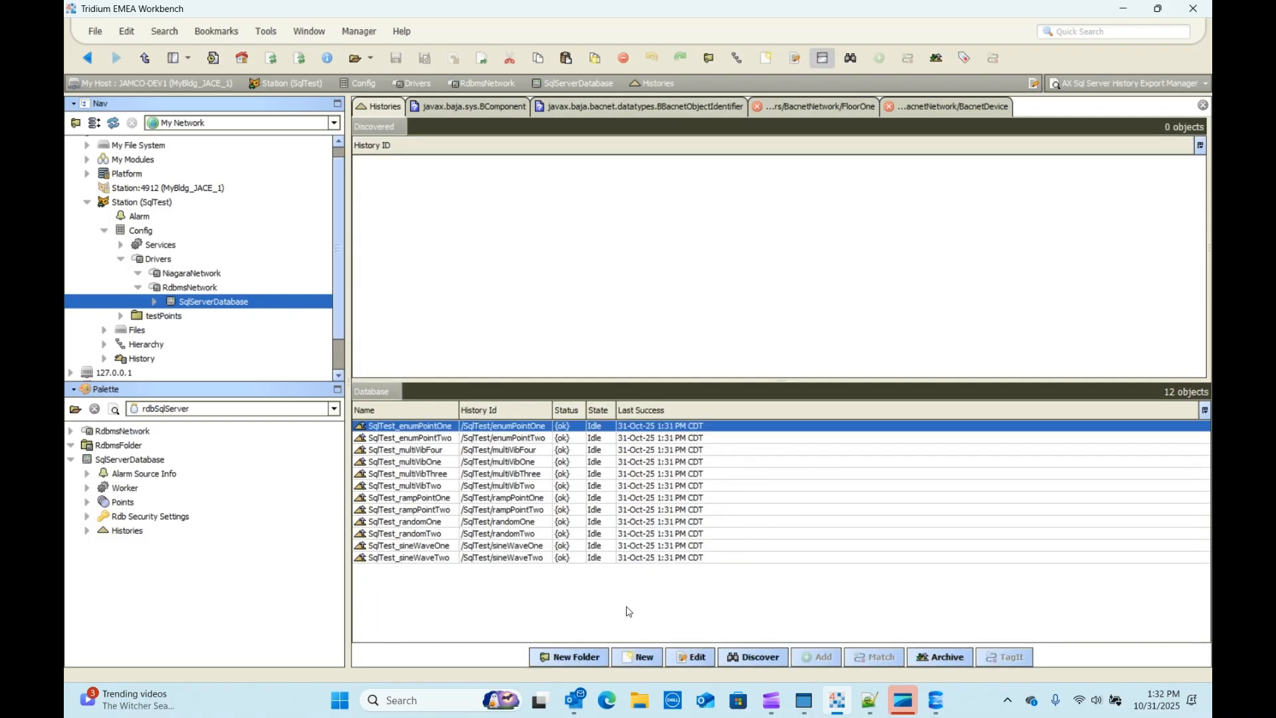
left_click(408, 558, "shift")
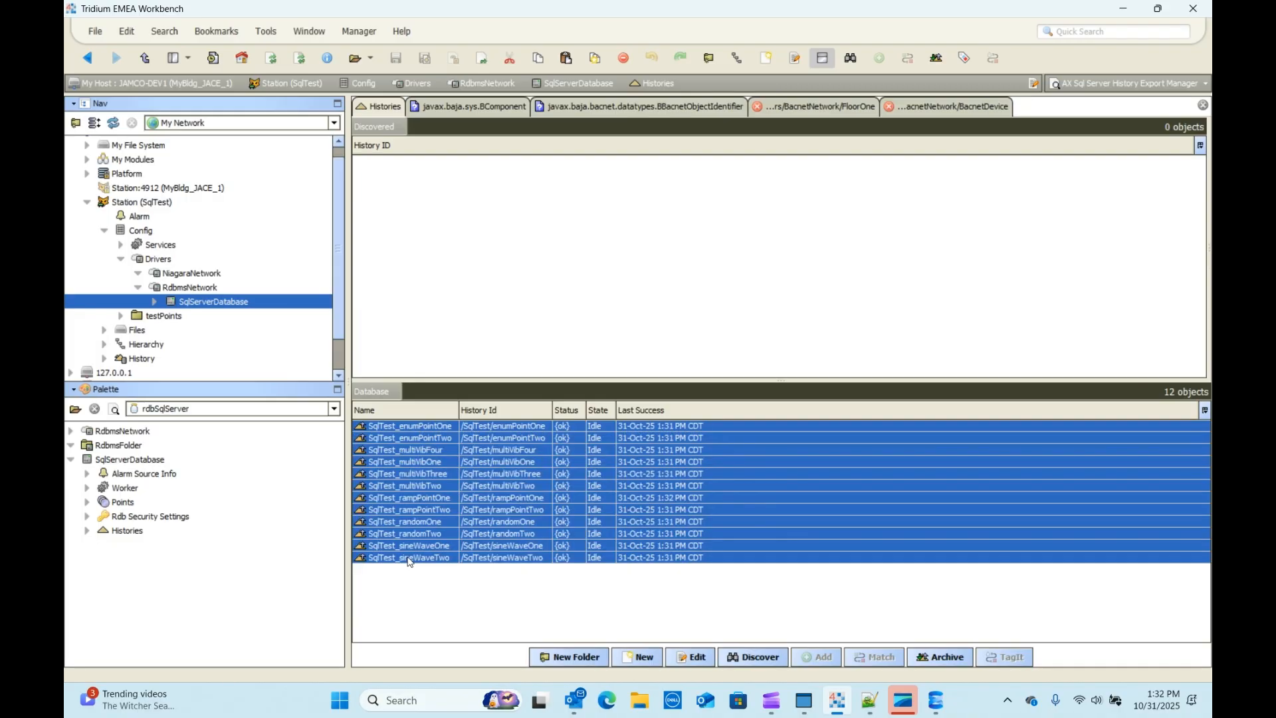
left_click(939, 656)
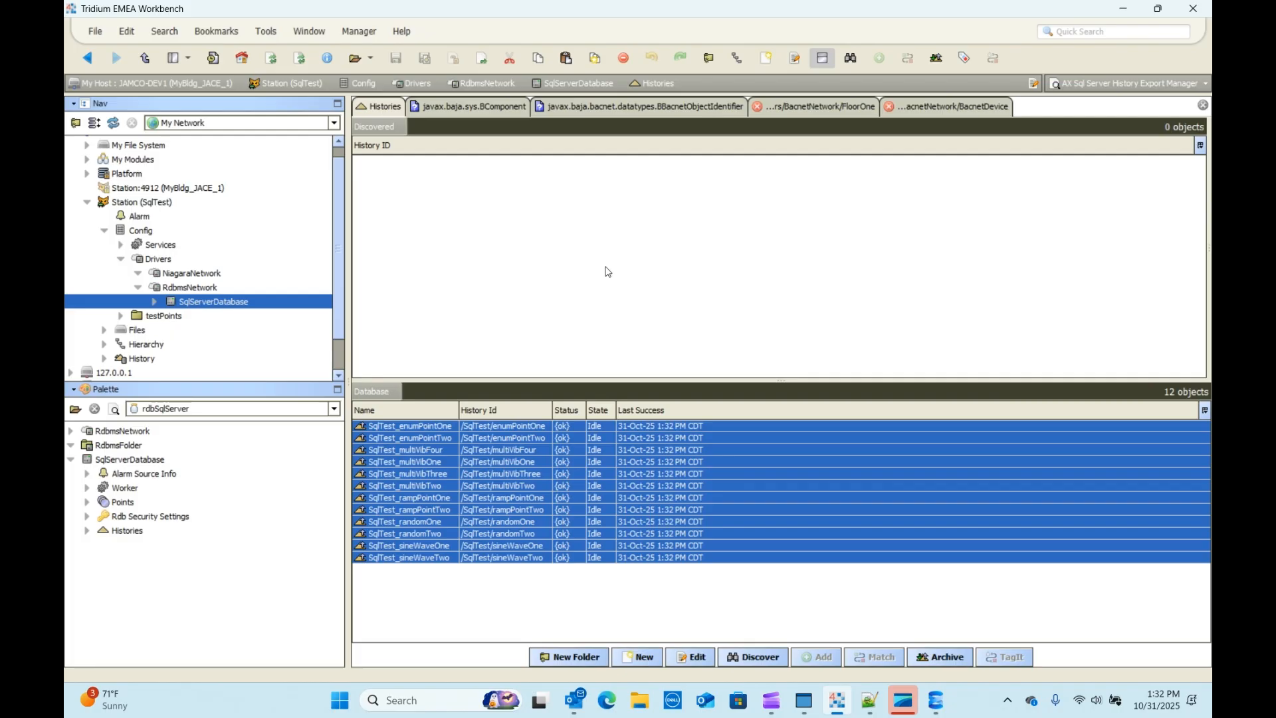
double_click(180, 290)
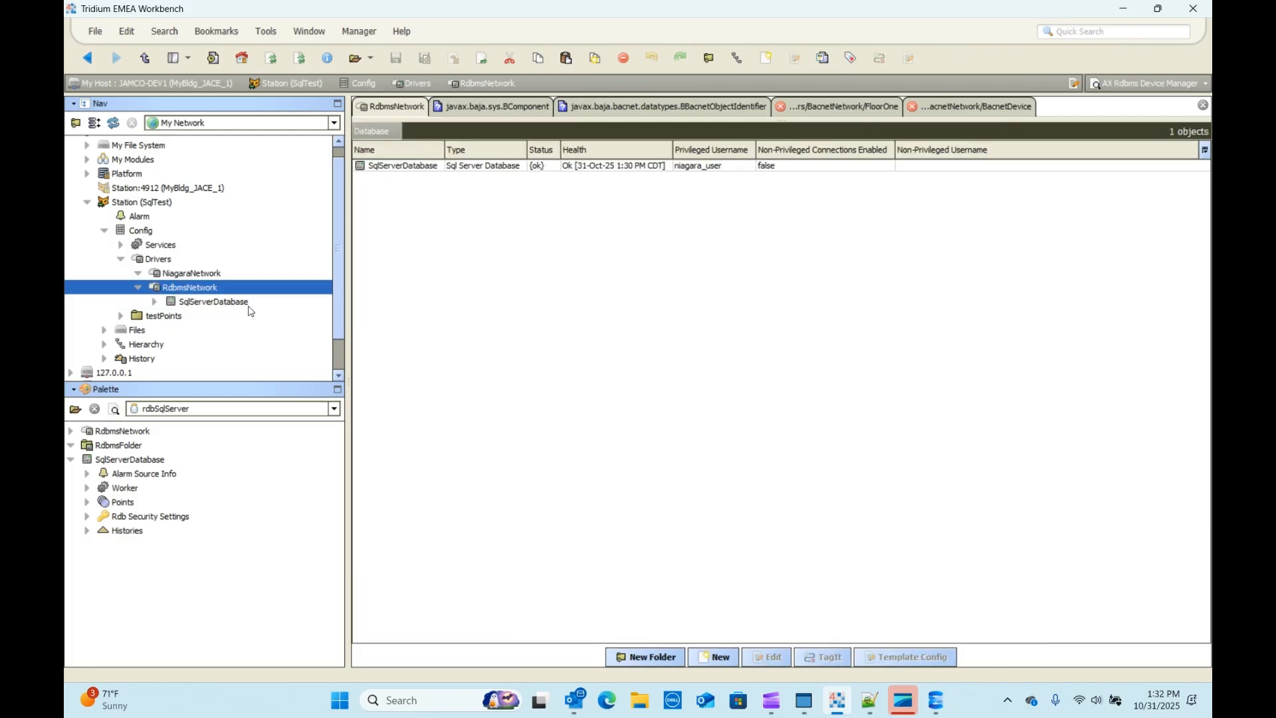
double_click(215, 304)
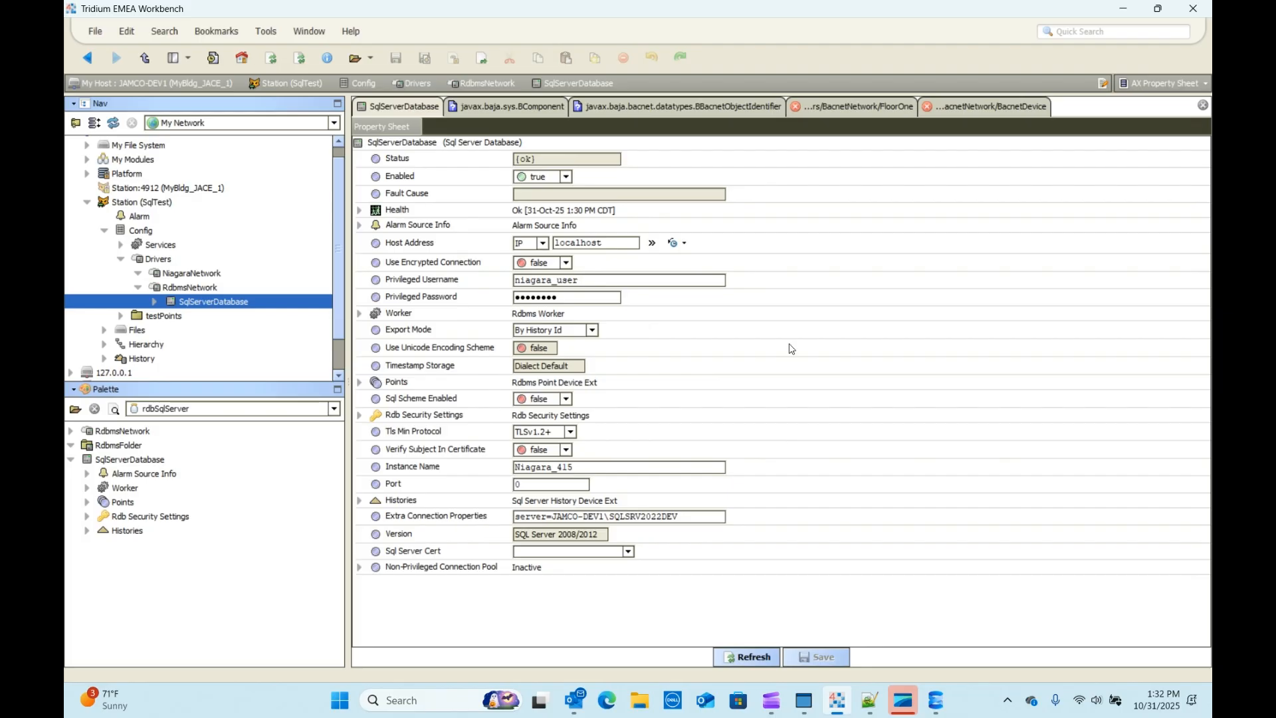